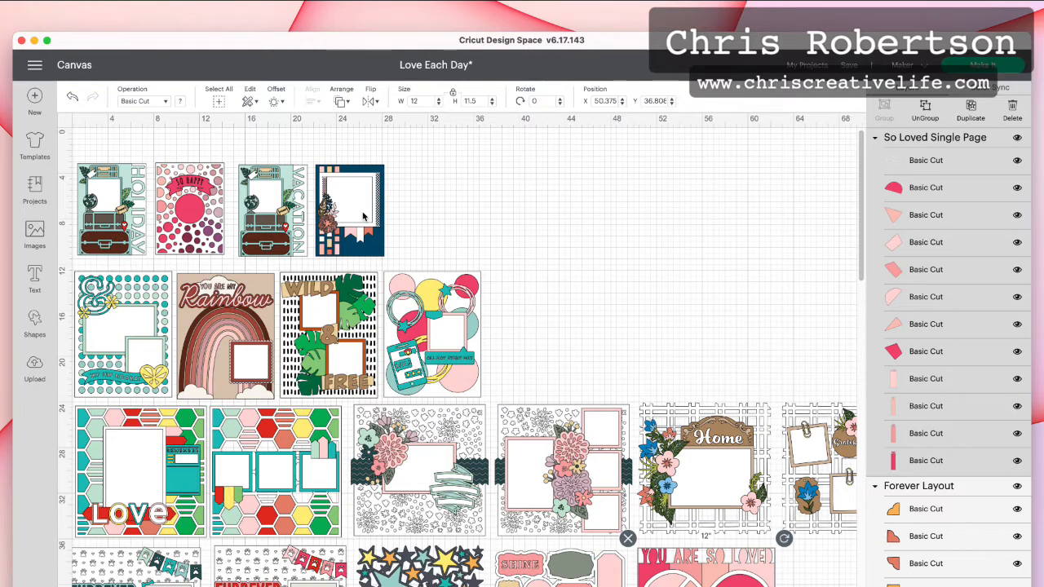
- Look over the pocket-size, smaller single-page and square layouts on the Love Each Day canvas, down to the envelope cards
{"action": "left_click", "coordinate": [475, 11]}
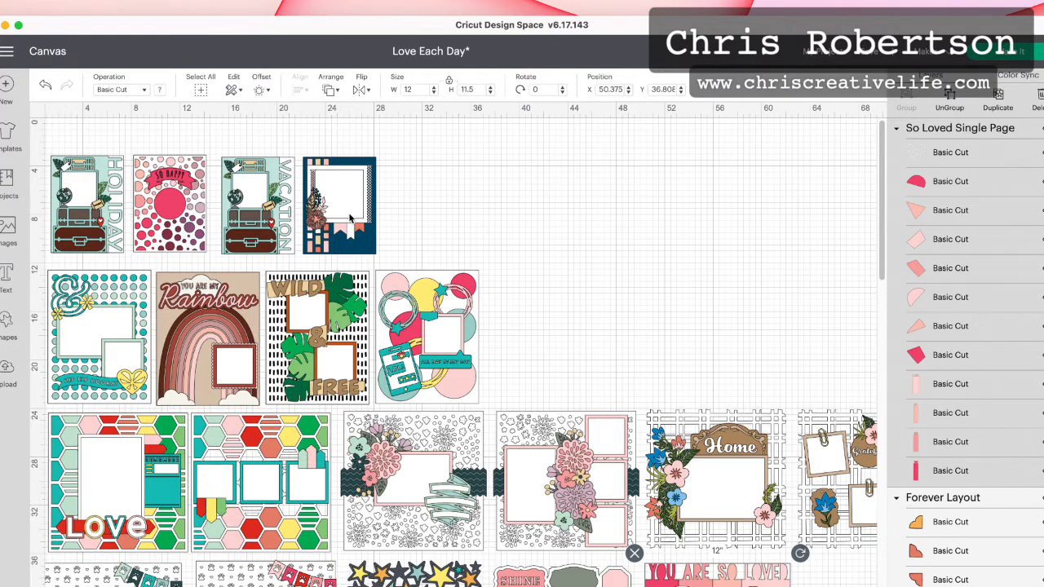
{"action": "scroll", "coordinate": [351, 217], "scroll_direction": "down", "scroll_amount": 2}
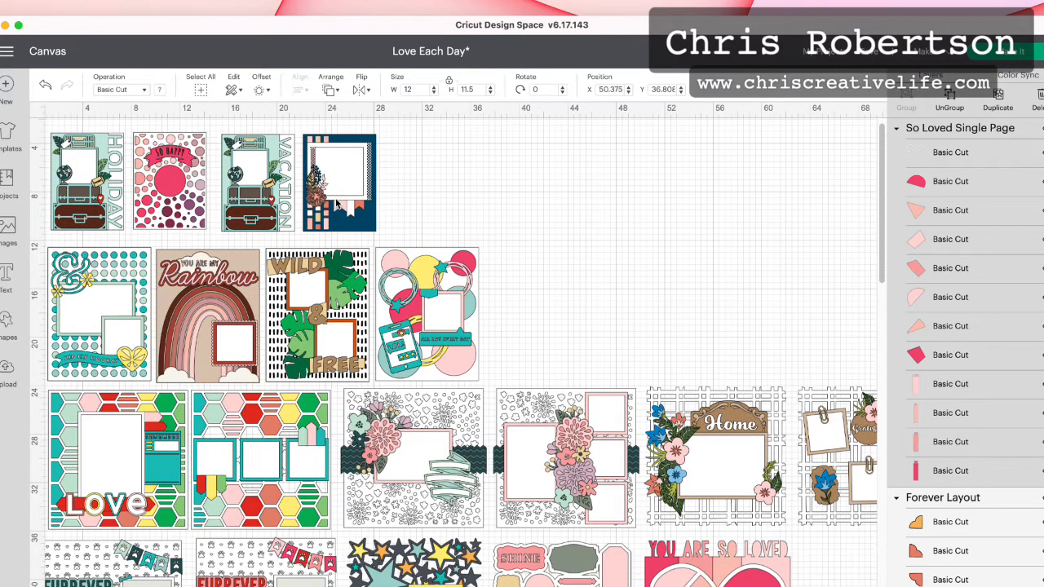
{"action": "scroll", "coordinate": [335, 204], "scroll_direction": "down", "scroll_amount": 5}
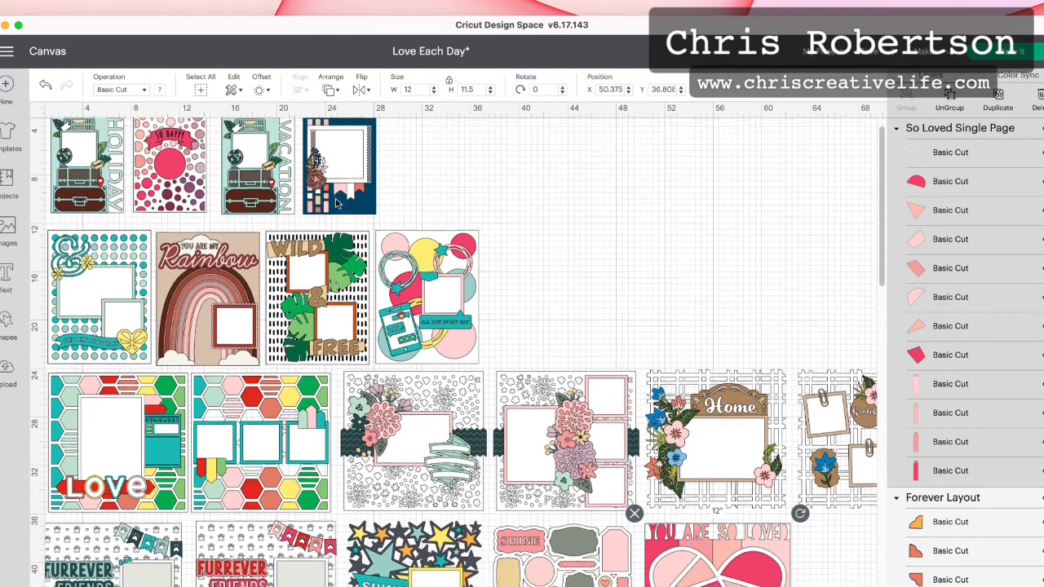
{"action": "scroll", "coordinate": [335, 204], "scroll_direction": "down", "scroll_amount": 2}
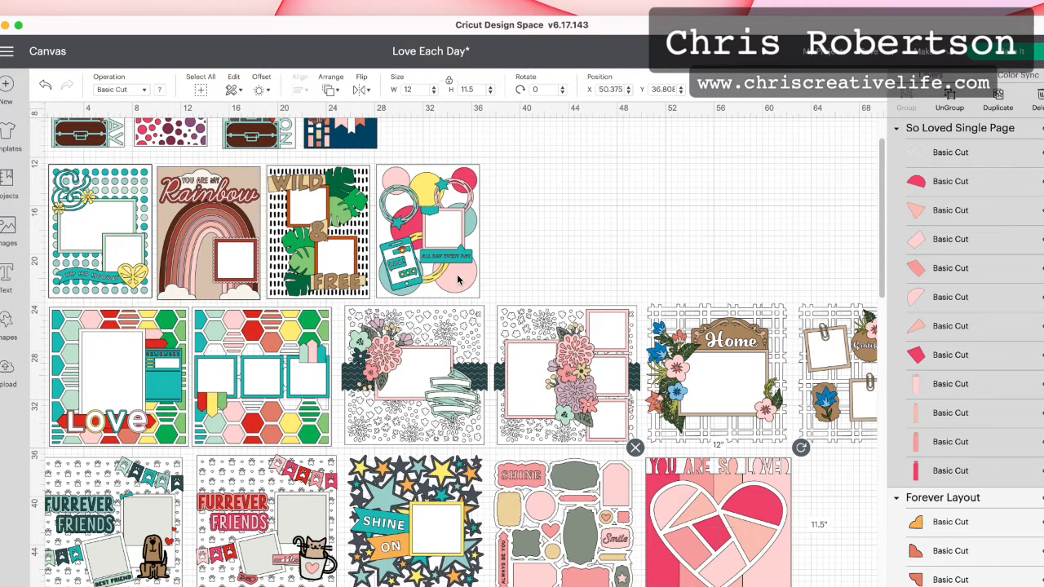
{"action": "scroll", "coordinate": [458, 280], "scroll_direction": "down", "scroll_amount": 1}
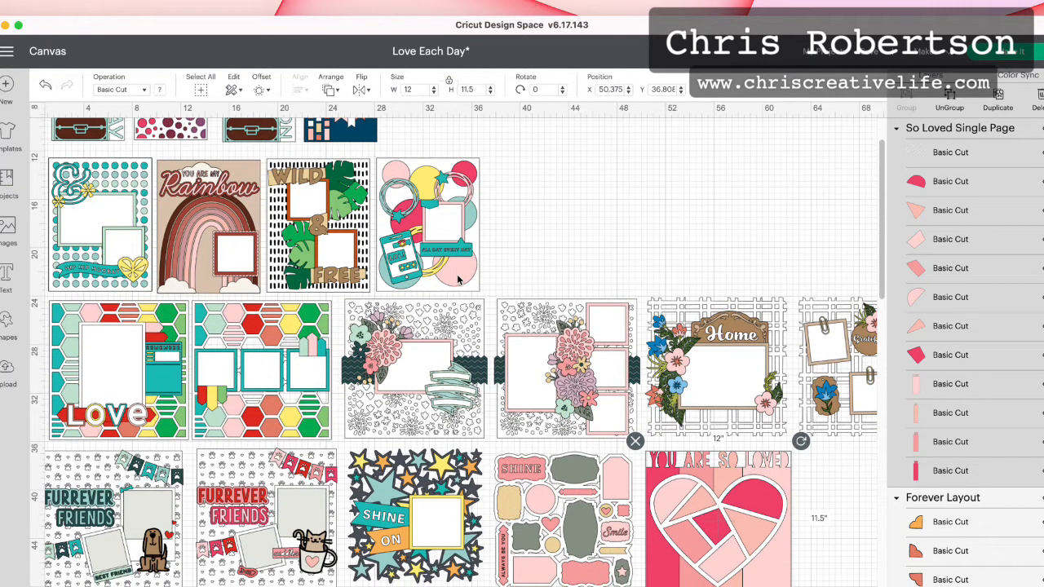
{"action": "scroll", "coordinate": [458, 280], "scroll_direction": "down", "scroll_amount": 5}
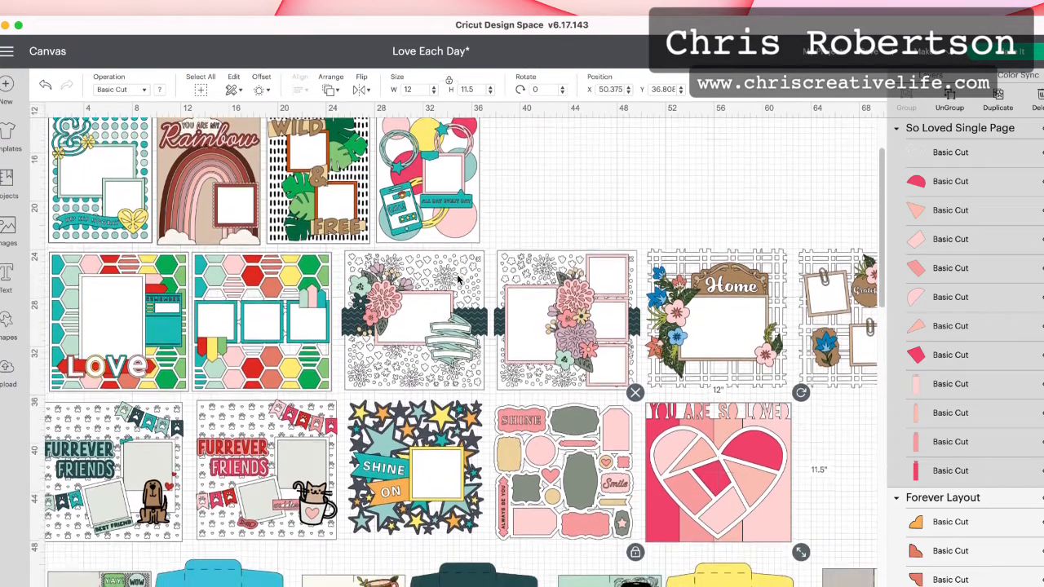
{"action": "scroll", "coordinate": [457, 280], "scroll_direction": "down", "scroll_amount": 3}
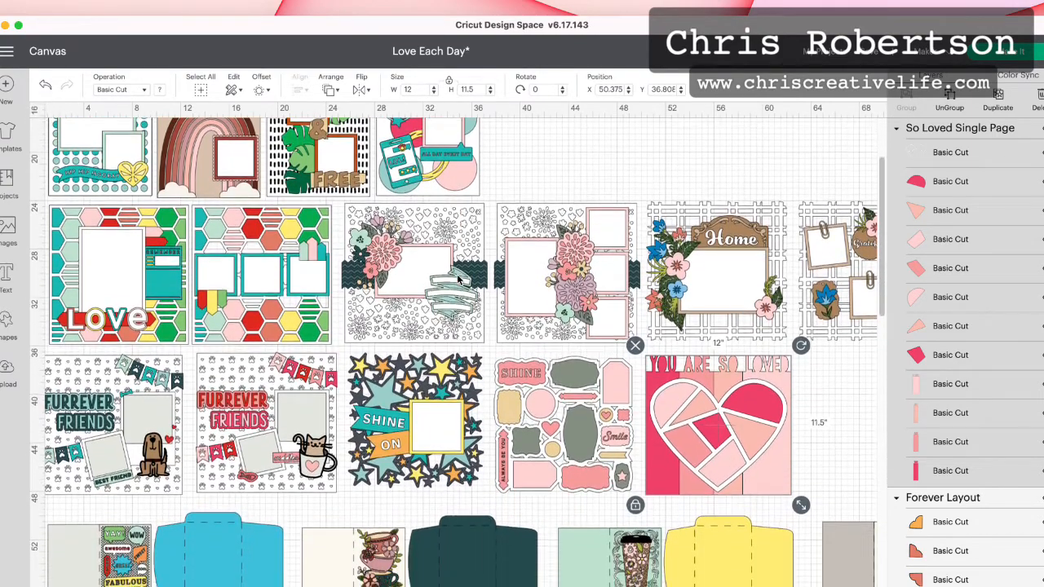
- Look across the row of double-page layouts as far as the Home and Forever Like This spreads
{"action": "key", "text": "Escape"}
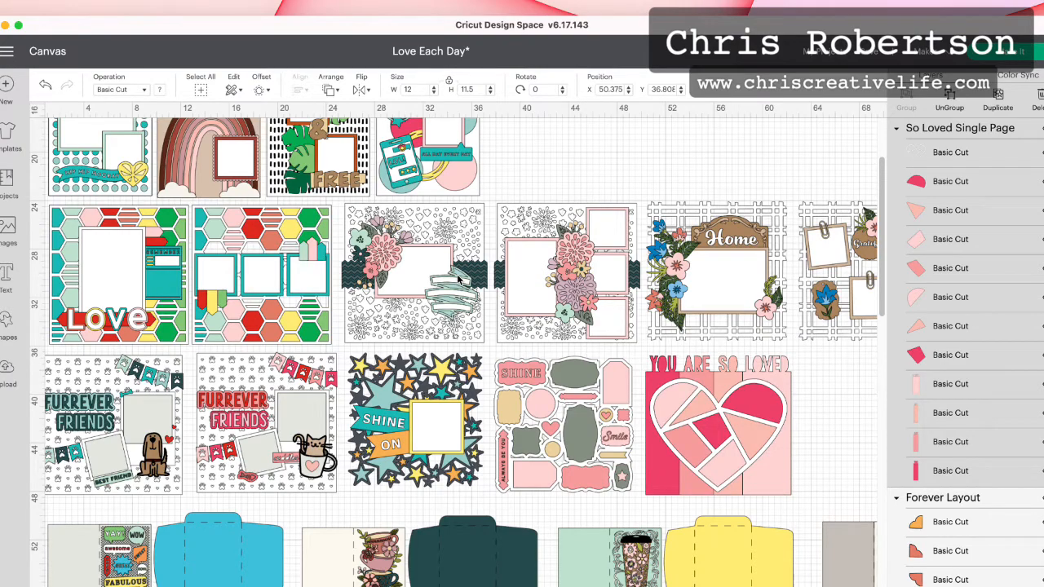
{"action": "key", "text": "super+z"}
{"action": "scroll", "coordinate": [457, 280], "scroll_direction": "right", "scroll_amount": 3}
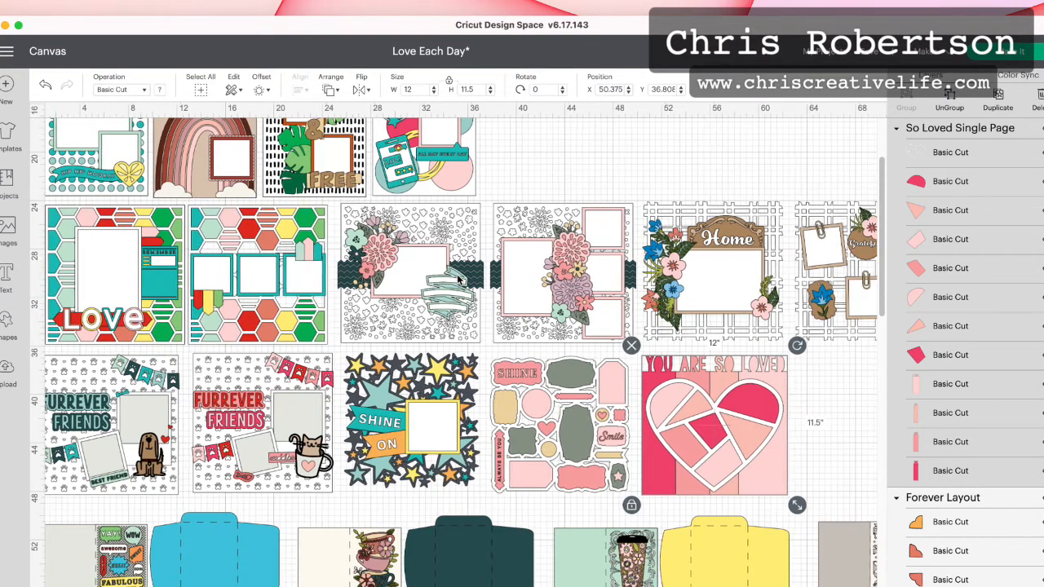
{"action": "scroll", "coordinate": [458, 280], "scroll_direction": "right", "scroll_amount": 8}
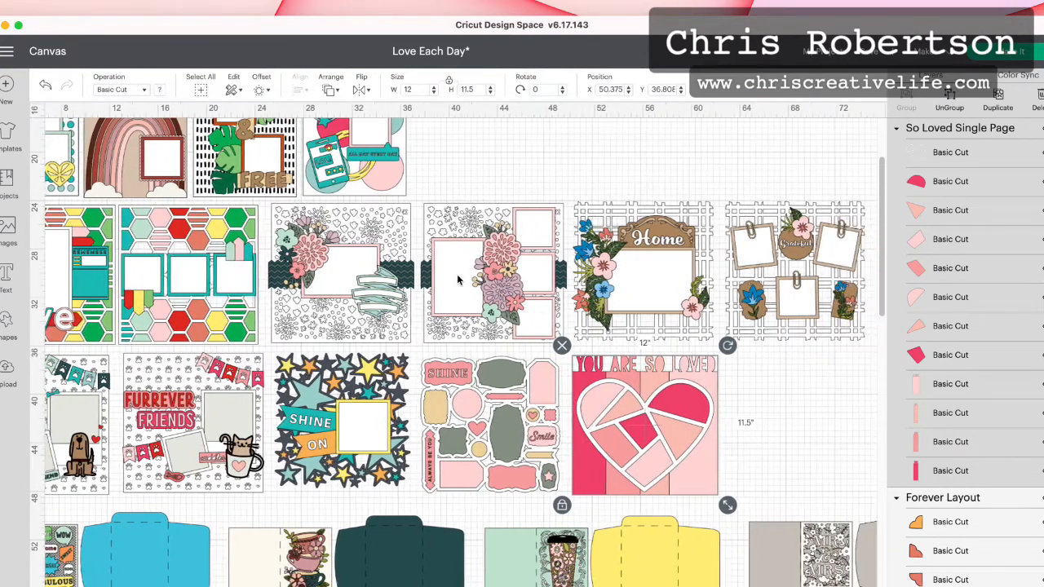
{"action": "scroll", "coordinate": [458, 279], "scroll_direction": "right", "scroll_amount": 7}
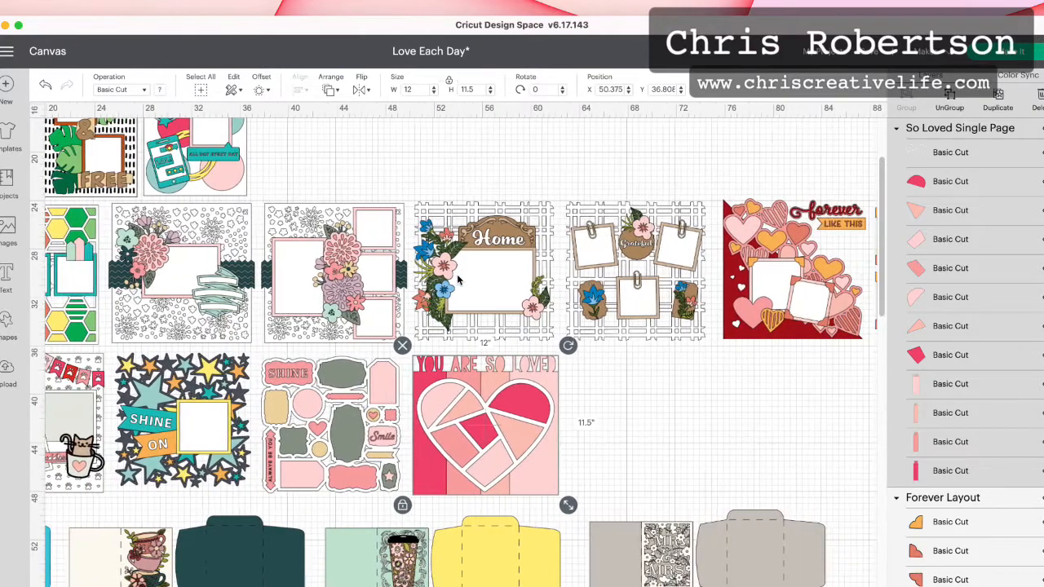
{"action": "scroll", "coordinate": [458, 280], "scroll_direction": "right", "scroll_amount": 6}
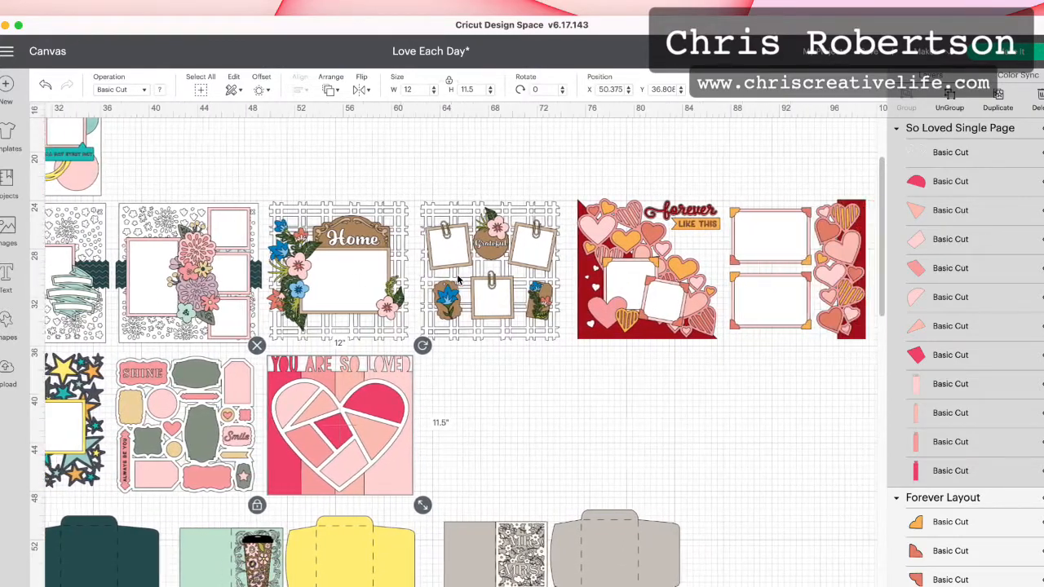
{"action": "scroll", "coordinate": [459, 278], "scroll_direction": "right", "scroll_amount": 1}
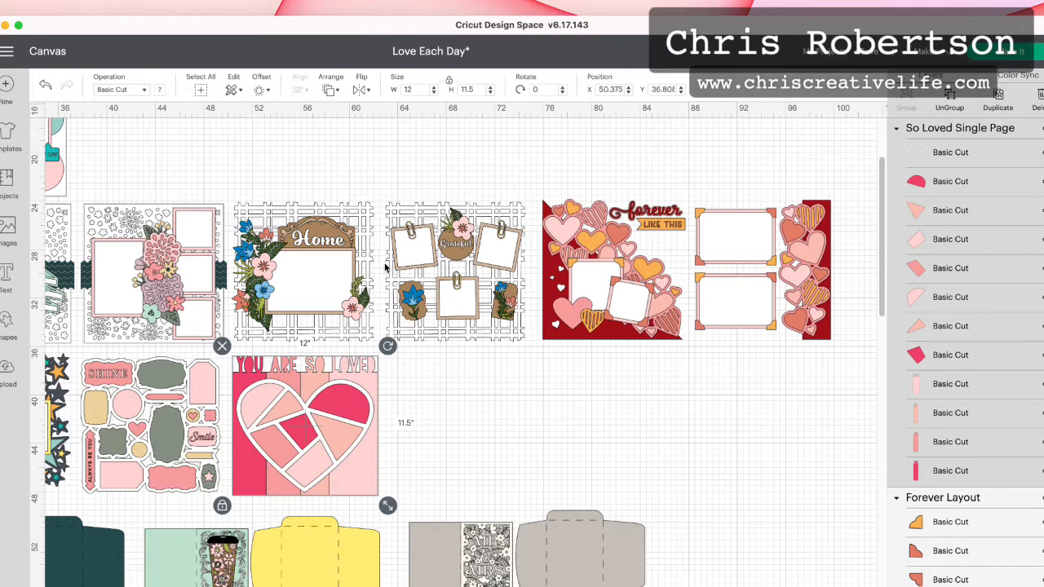
- Inspect the Home and Grateful double-page layout and the floral double-page layout by selecting each one
{"action": "left_click", "coordinate": [334, 263]}
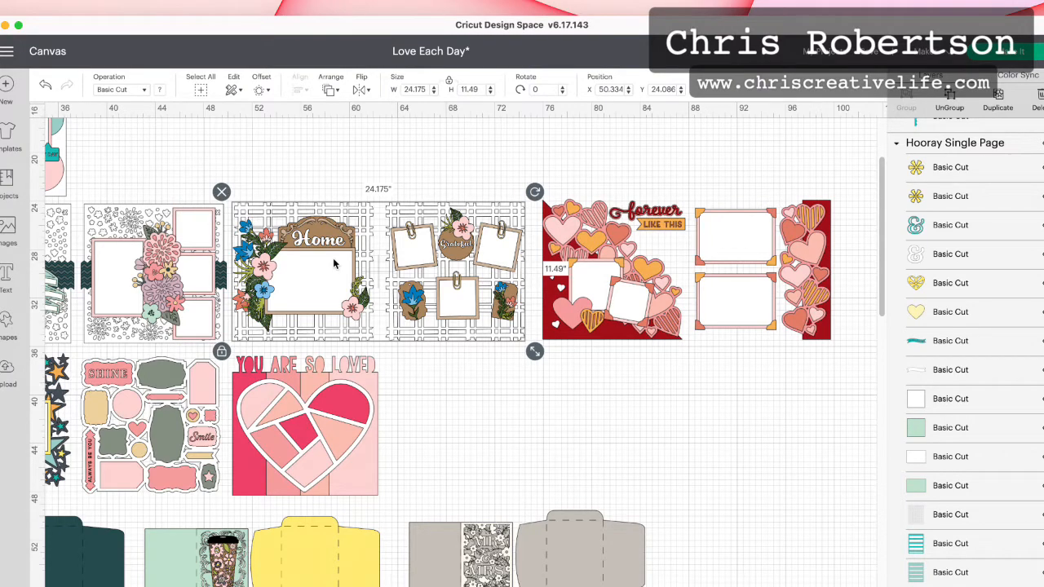
{"action": "scroll", "coordinate": [333, 263], "scroll_direction": "right", "scroll_amount": 3}
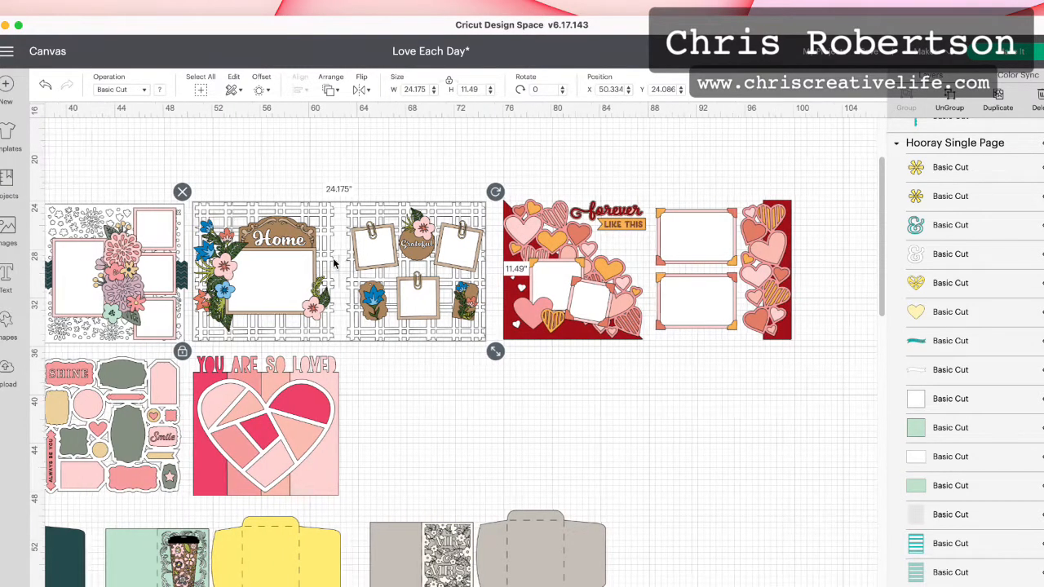
{"action": "scroll", "coordinate": [333, 263], "scroll_direction": "left", "scroll_amount": 4}
{"action": "scroll", "coordinate": [334, 263], "scroll_direction": "left", "scroll_amount": 8}
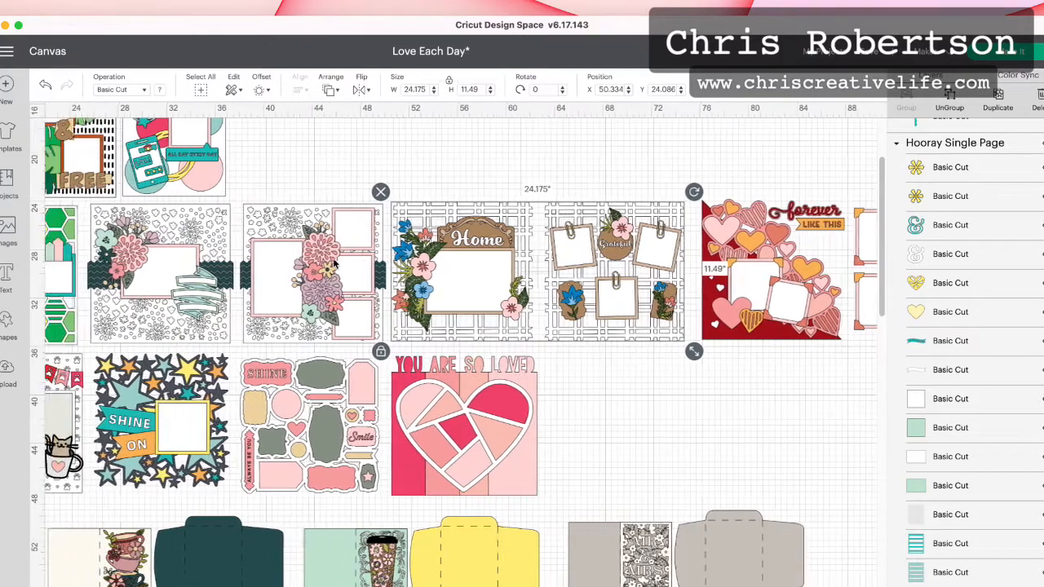
{"action": "scroll", "coordinate": [333, 262], "scroll_direction": "left", "scroll_amount": 4}
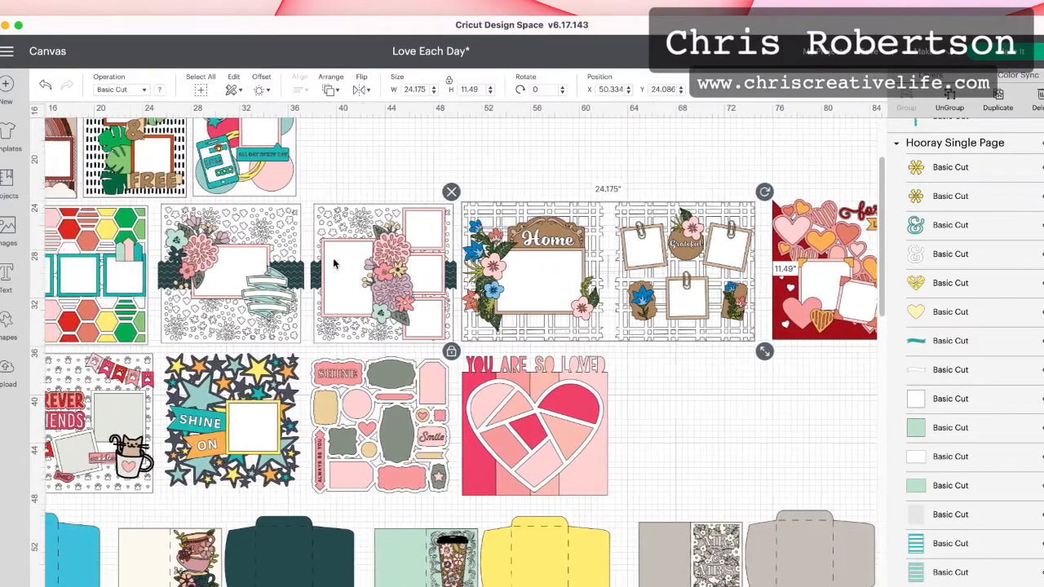
{"action": "left_click", "coordinate": [334, 264]}
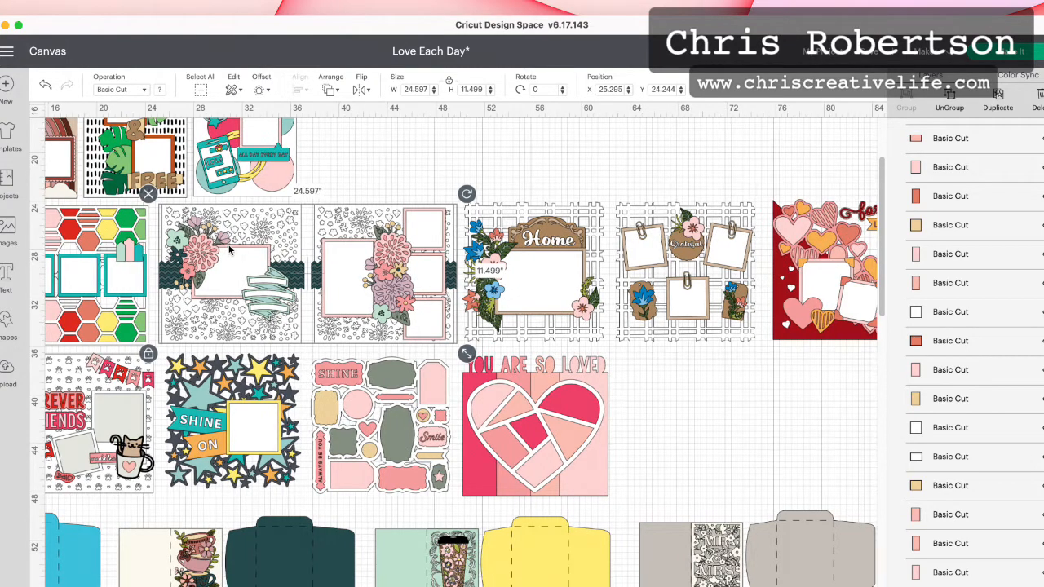
{"action": "scroll", "coordinate": [230, 250], "scroll_direction": "left", "scroll_amount": 5}
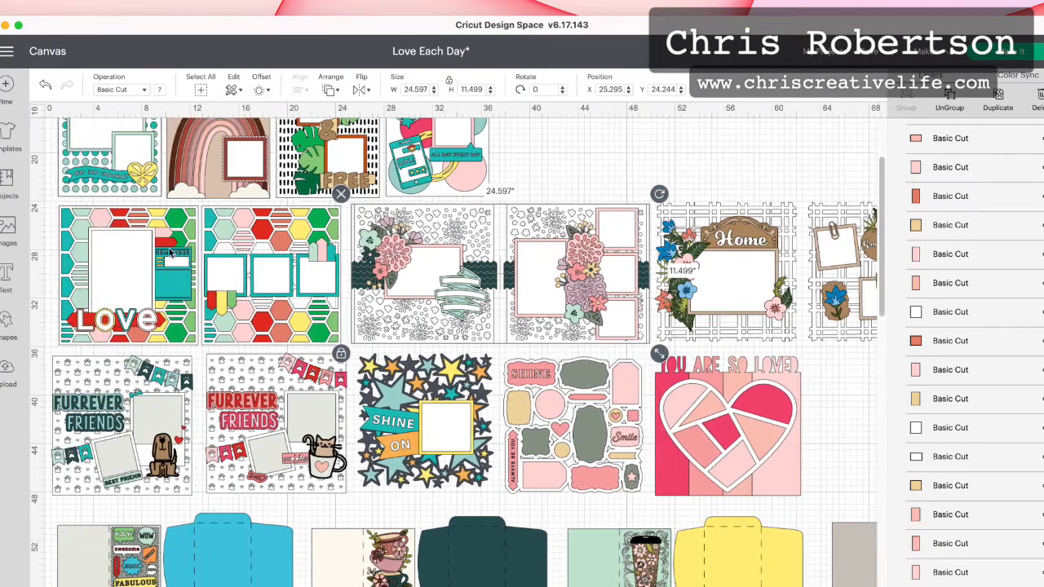
- Locate the Love double-page layout's layers and hide the hexagon overlay and tabs on its first page
{"action": "left_click", "coordinate": [251, 251]}
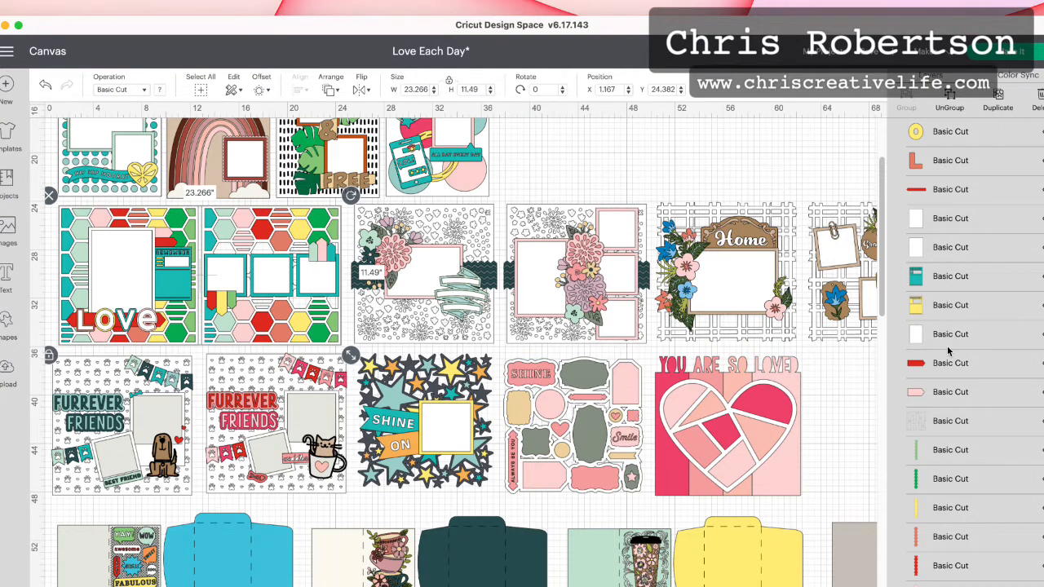
{"action": "scroll", "coordinate": [948, 350], "scroll_direction": "down", "scroll_amount": 4}
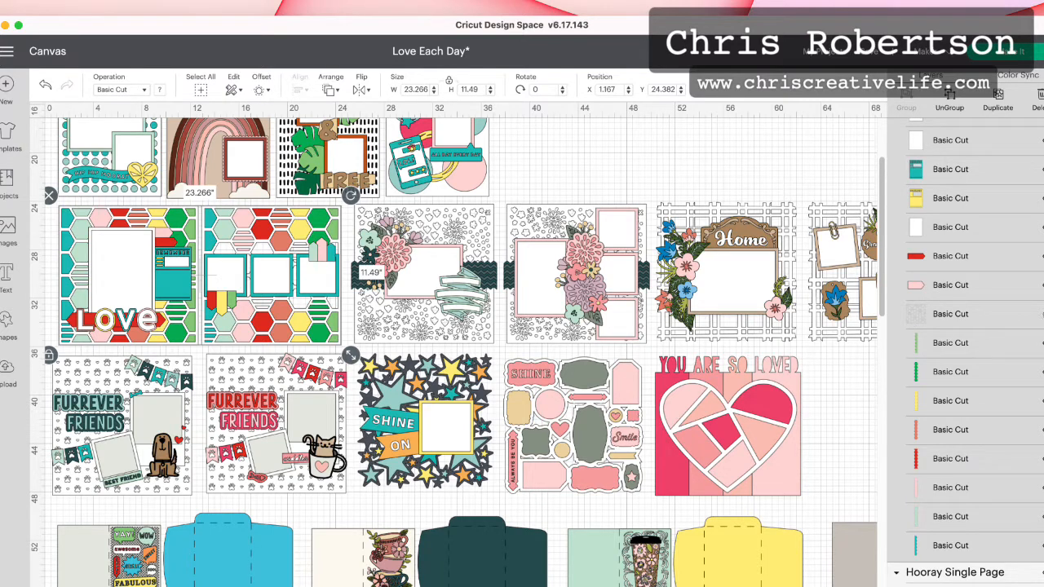
{"action": "key", "text": "Escape"}
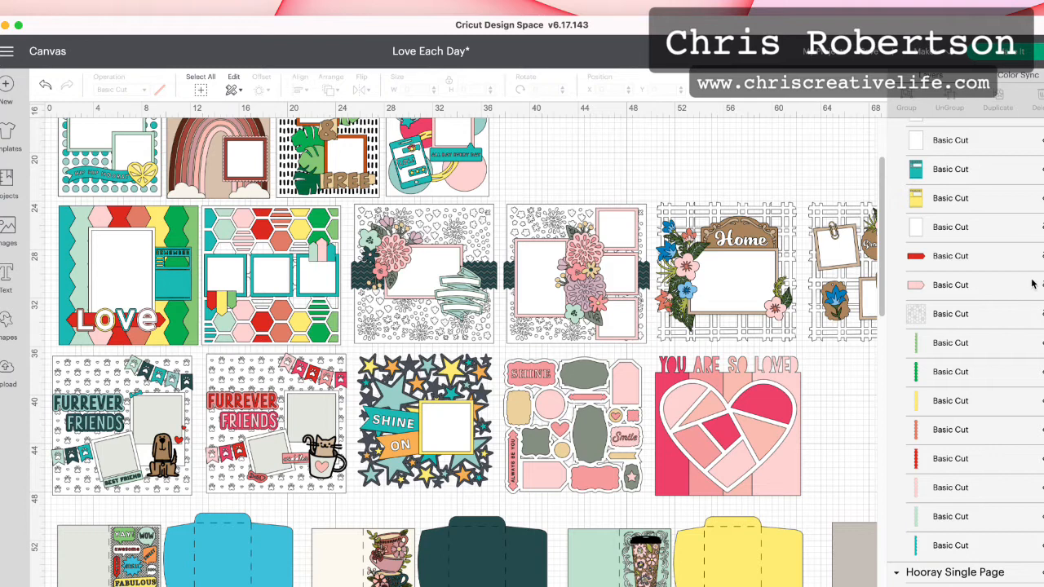
- Hide the white and coloured L and O layers of the Love title and the red banner behind it
{"action": "scroll", "coordinate": [1032, 286], "scroll_direction": "up", "scroll_amount": 5}
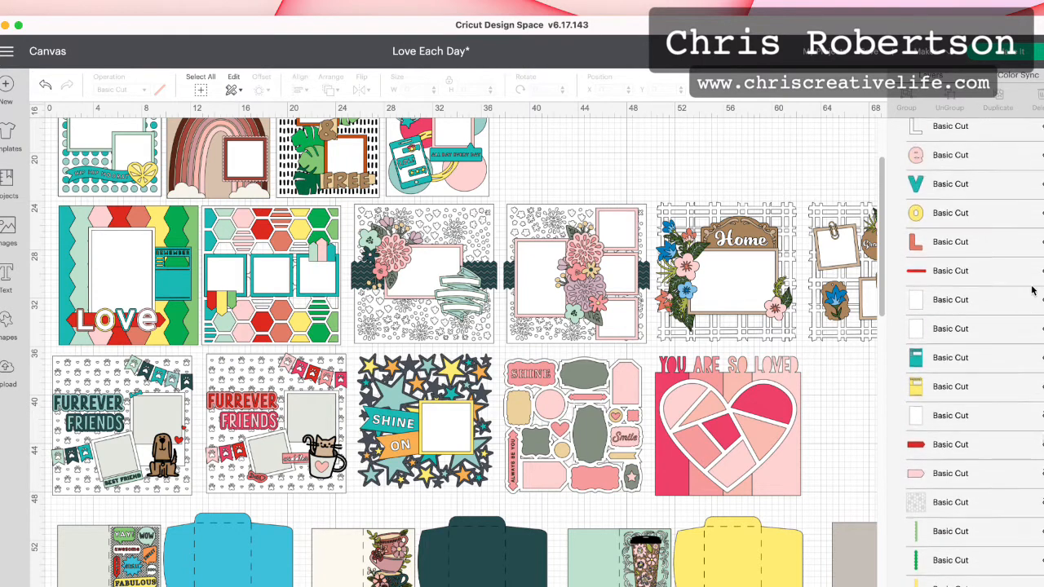
{"action": "scroll", "coordinate": [1032, 290], "scroll_direction": "up", "scroll_amount": 1}
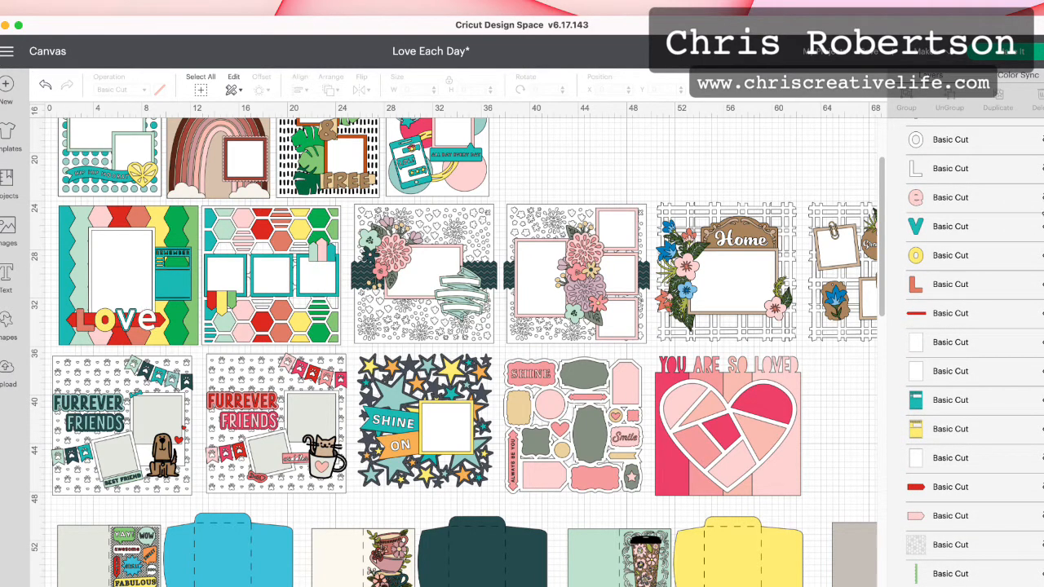
{"action": "left_click", "coordinate": [1042, 256]}
{"action": "left_click", "coordinate": [1041, 284]}
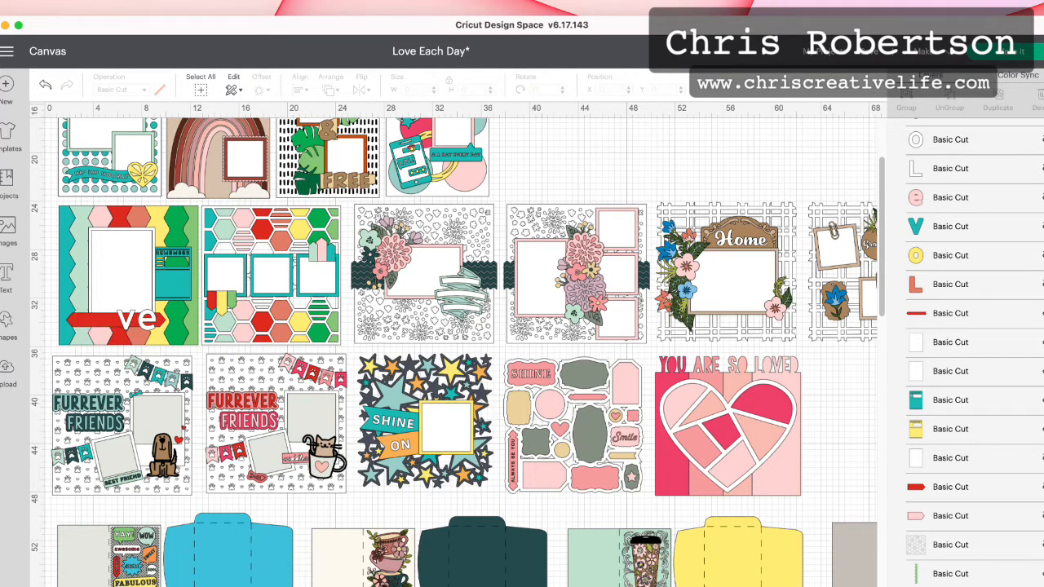
{"action": "left_click", "coordinate": [1042, 313]}
{"action": "scroll", "coordinate": [1042, 244], "scroll_direction": "down", "scroll_amount": 4}
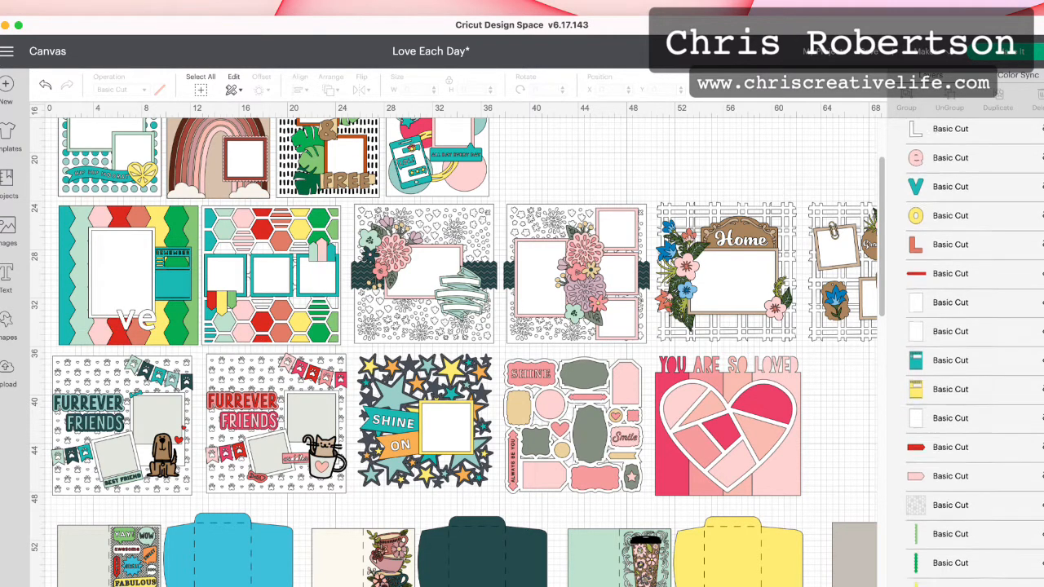
- Hide the photo frame and mat, the Remember journal card and the remaining title letters on the Love page
{"action": "left_click", "coordinate": [1041, 212]}
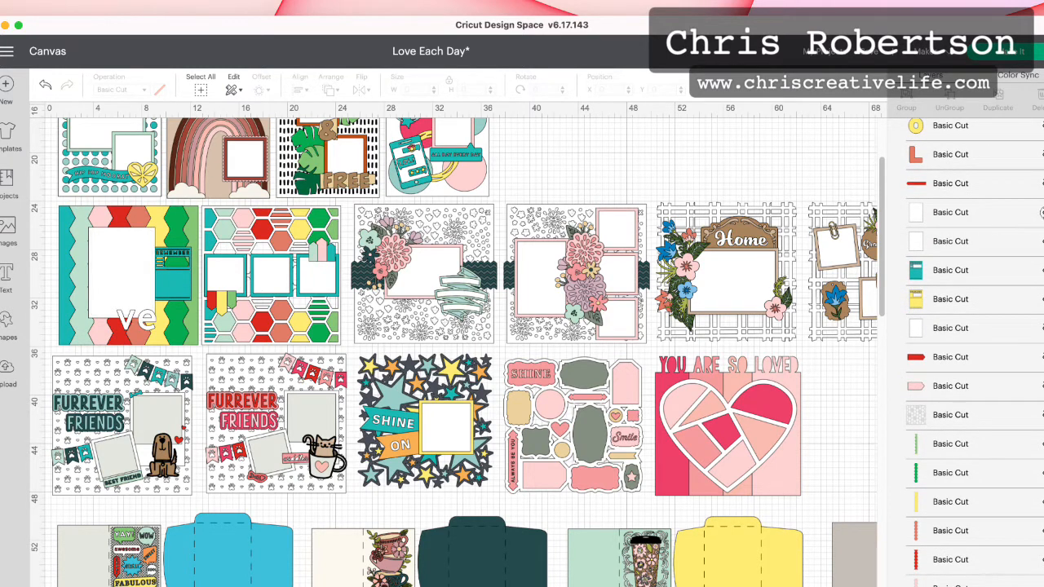
{"action": "left_click", "coordinate": [1041, 241]}
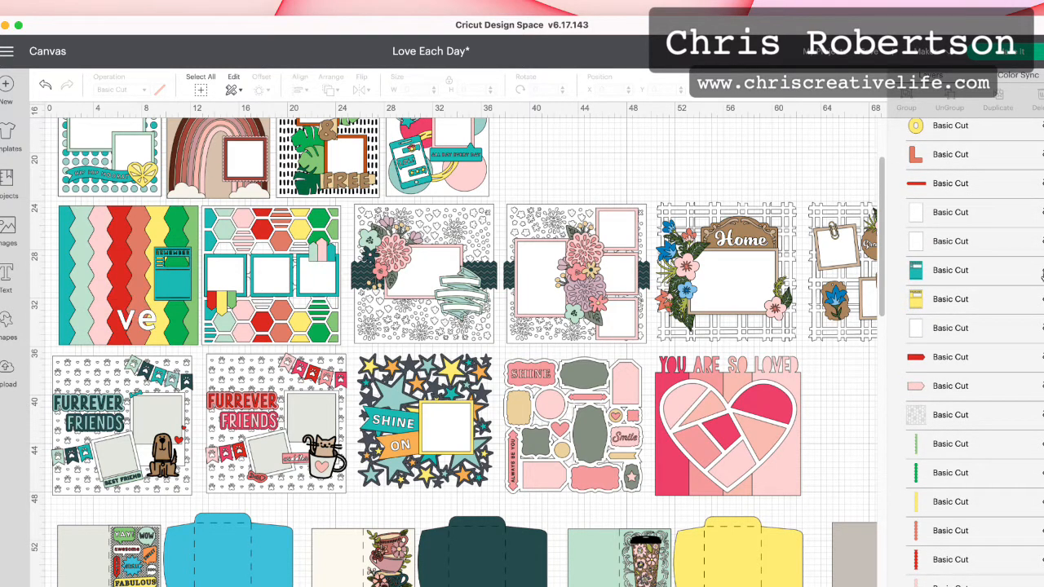
{"action": "left_click", "coordinate": [1042, 274]}
{"action": "left_click", "coordinate": [1042, 299]}
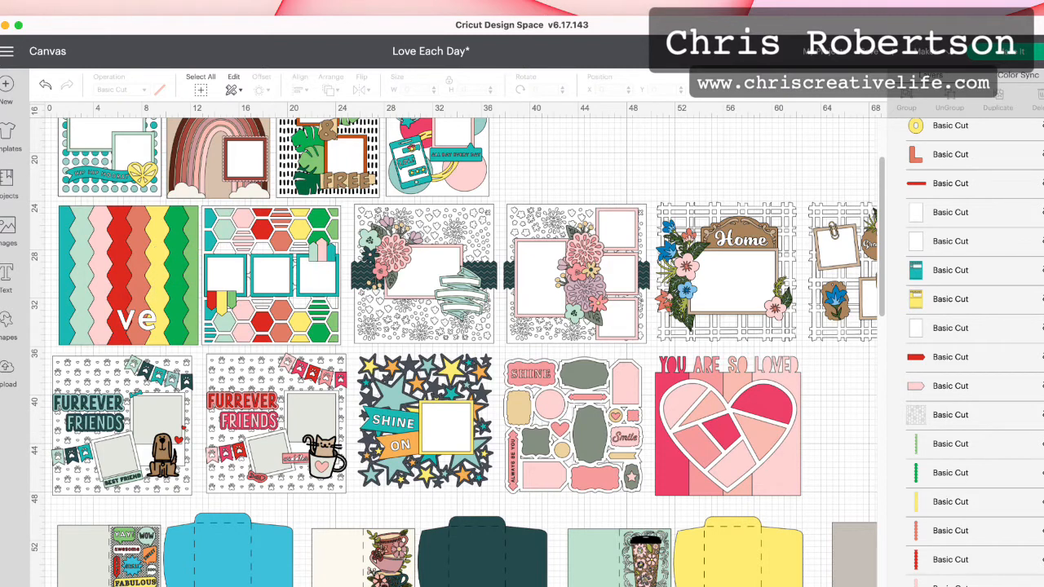
{"action": "scroll", "coordinate": [1003, 305], "scroll_direction": "up", "scroll_amount": 7}
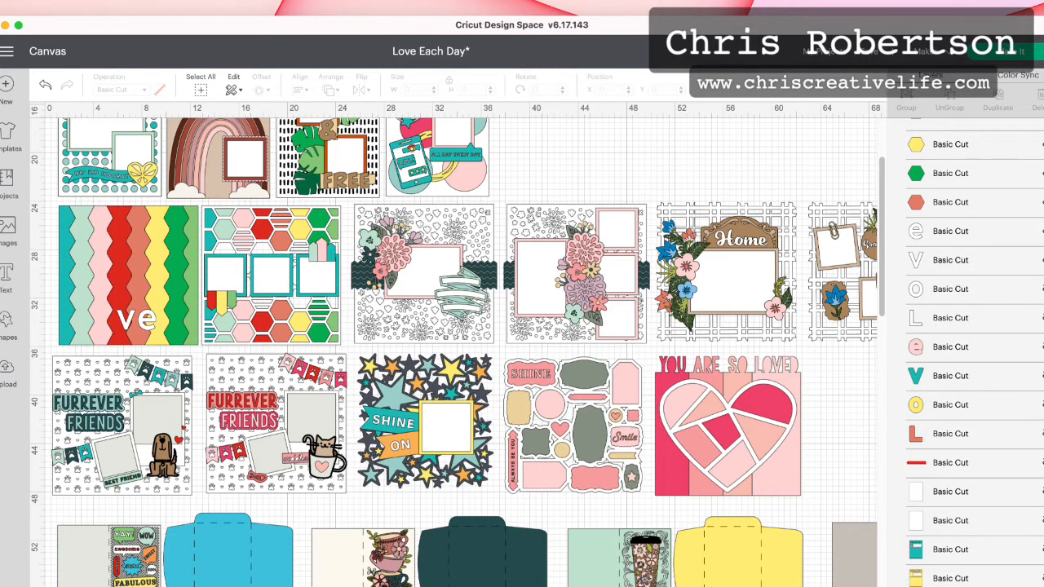
{"action": "key", "text": "super+z"}
{"action": "scroll", "coordinate": [1024, 212], "scroll_direction": "up", "scroll_amount": 2}
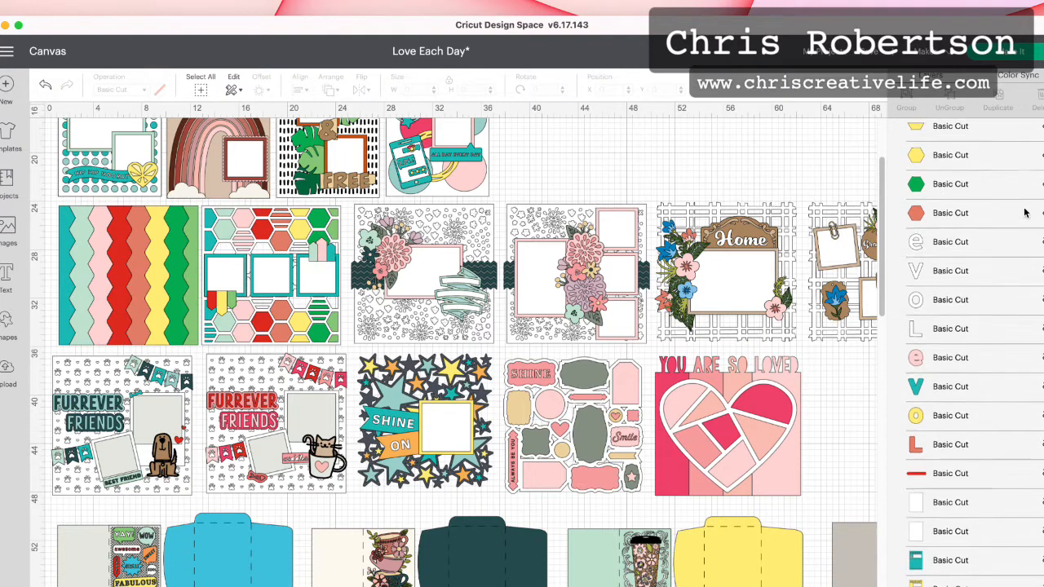
- Show the white letters e, v, o and L of the Love title over the coloured background strips
{"action": "left_click", "coordinate": [1043, 280]}
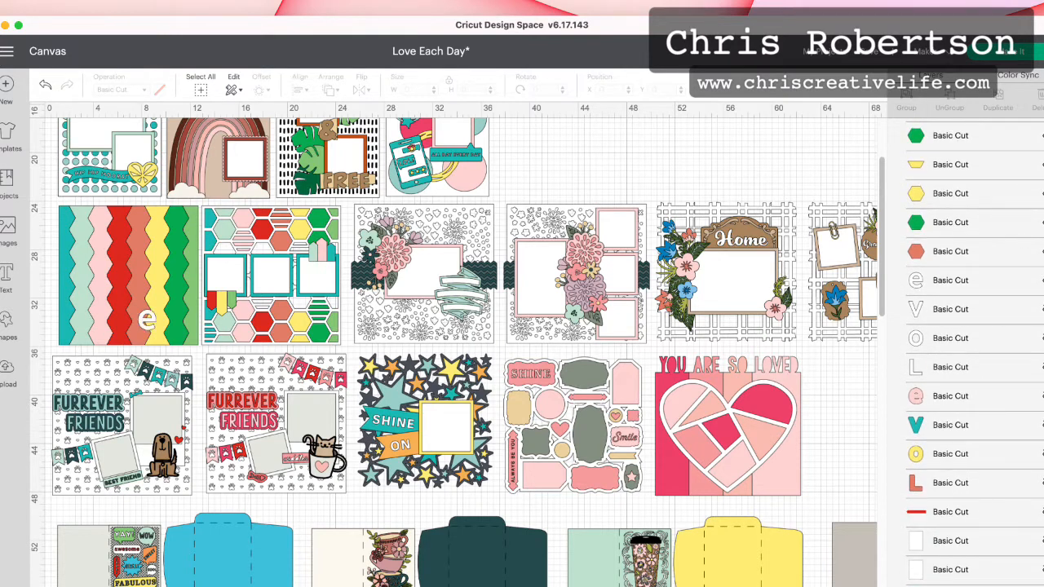
{"action": "left_click", "coordinate": [1043, 309]}
{"action": "left_click", "coordinate": [1042, 338]}
{"action": "left_click", "coordinate": [1042, 367]}
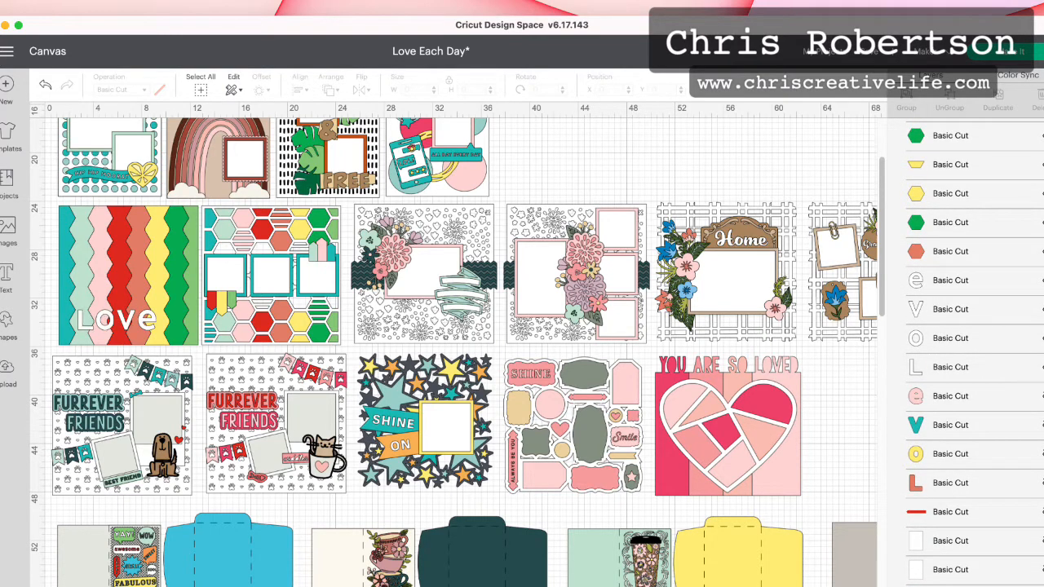
- Show the coloured letter layers and the red banner of the Love title
{"action": "scroll", "coordinate": [1043, 384], "scroll_direction": "down", "scroll_amount": 5}
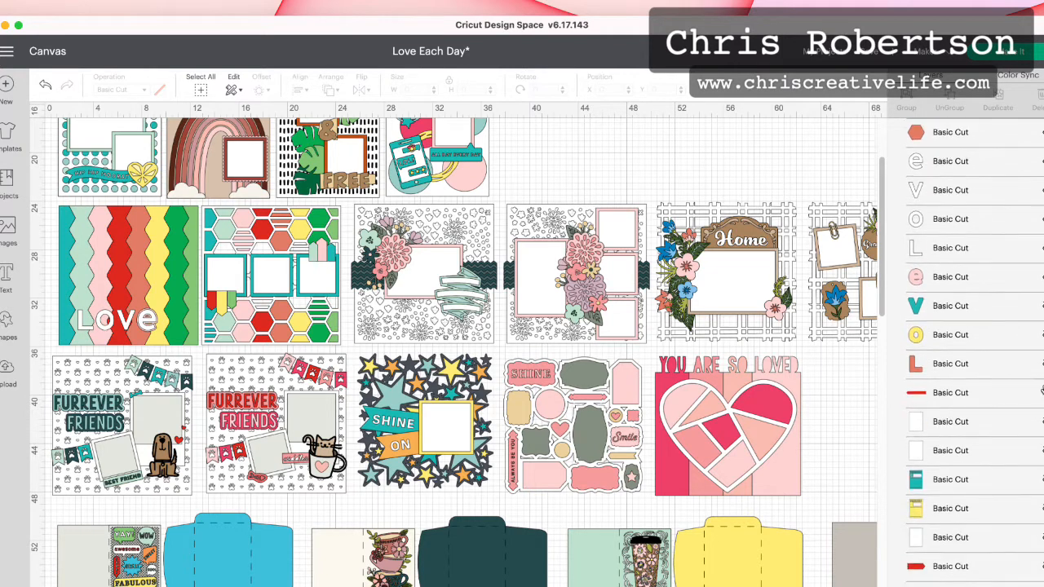
{"action": "left_click", "coordinate": [1042, 306]}
{"action": "left_click", "coordinate": [1042, 334]}
{"action": "left_click", "coordinate": [1042, 363]}
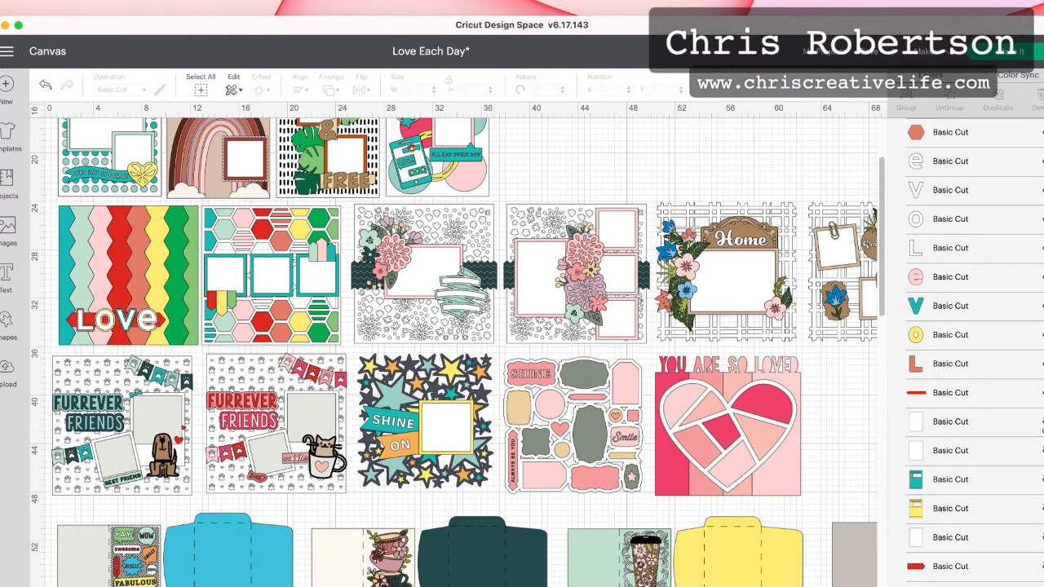
- Show the white photo mats and the teal Remember journal card on the Love title page
{"action": "scroll", "coordinate": [1042, 351], "scroll_direction": "down", "scroll_amount": 4}
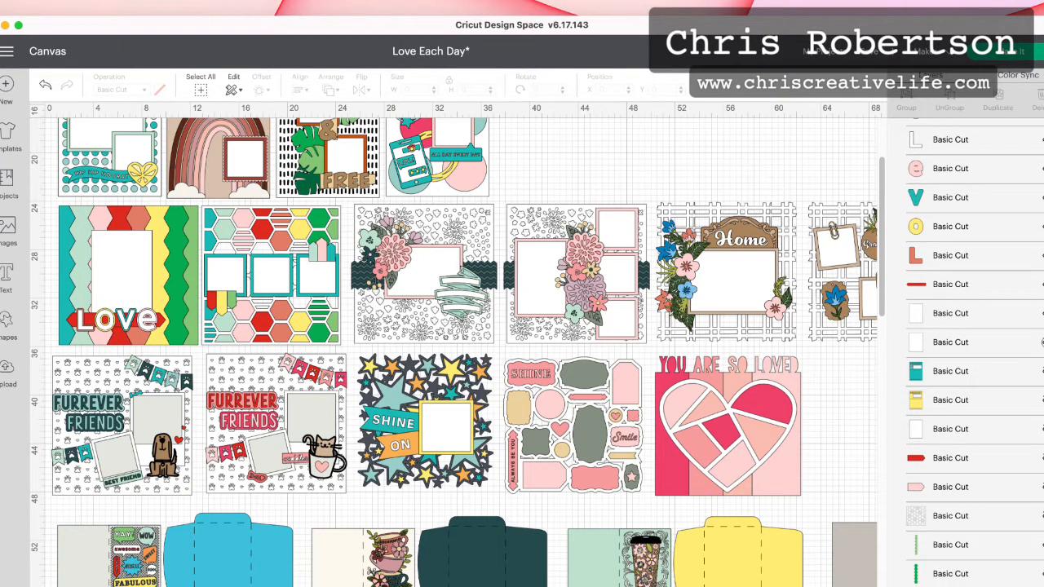
{"action": "left_click", "coordinate": [1042, 342]}
{"action": "left_click", "coordinate": [1043, 371]}
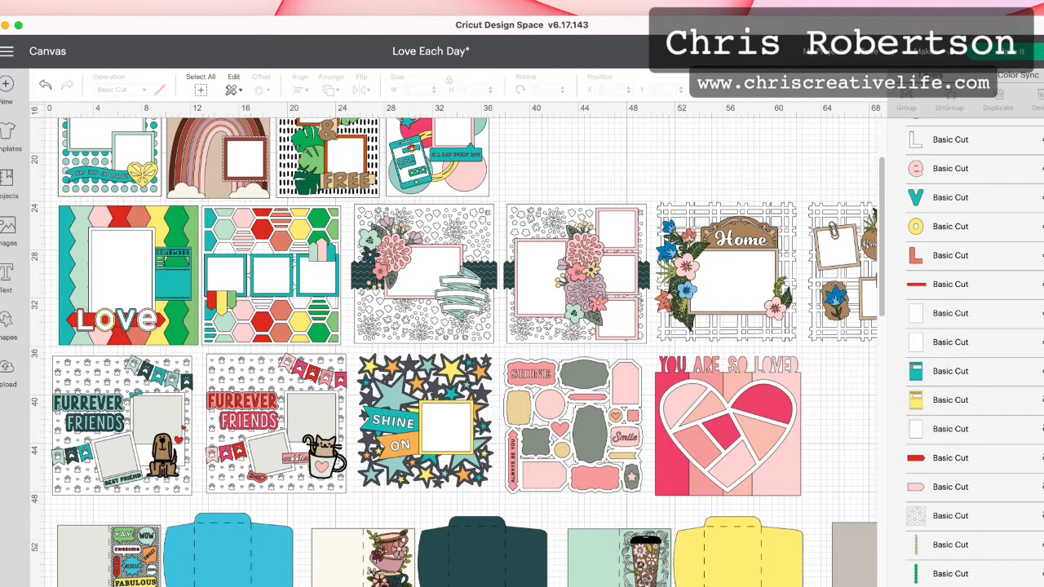
{"action": "scroll", "coordinate": [1043, 350], "scroll_direction": "down", "scroll_amount": 2}
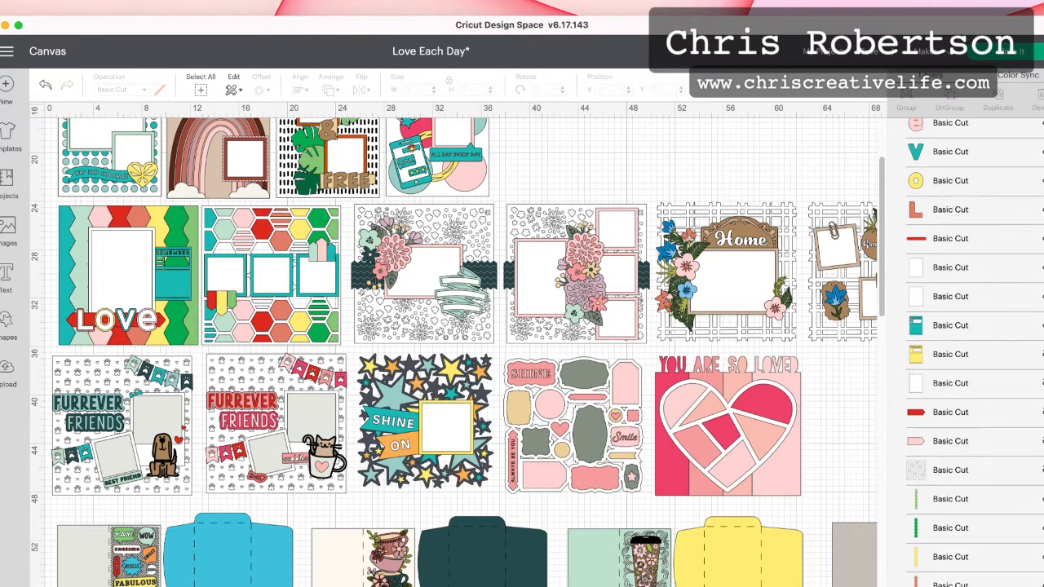
- Show the remaining journal card piece, the red and pink tabs and the white hexagon overlay on the Love title page
{"action": "left_click", "coordinate": [1043, 352]}
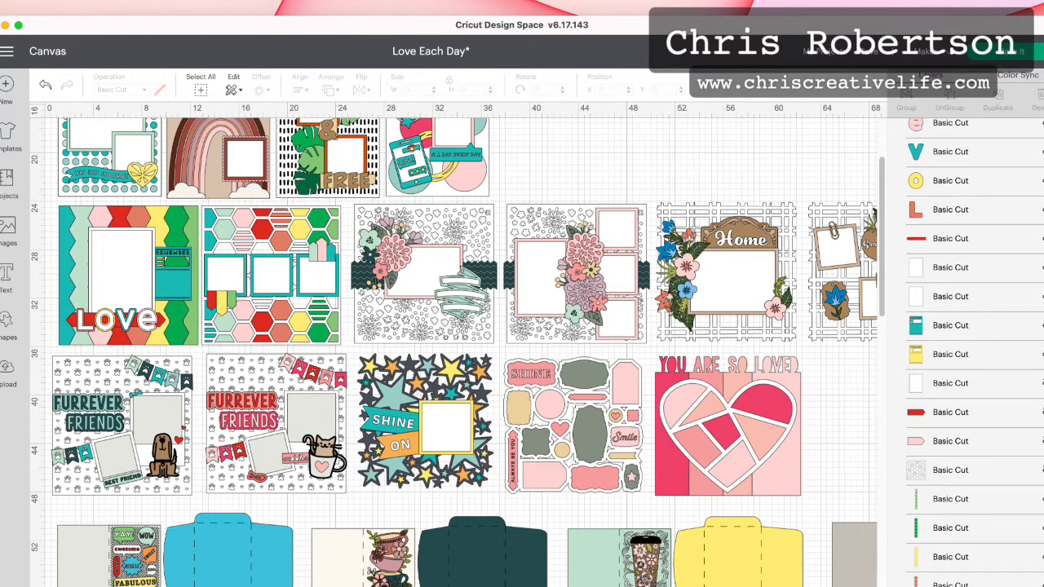
{"action": "left_click", "coordinate": [1042, 415]}
{"action": "left_click", "coordinate": [1041, 441]}
{"action": "left_click", "coordinate": [1042, 470]}
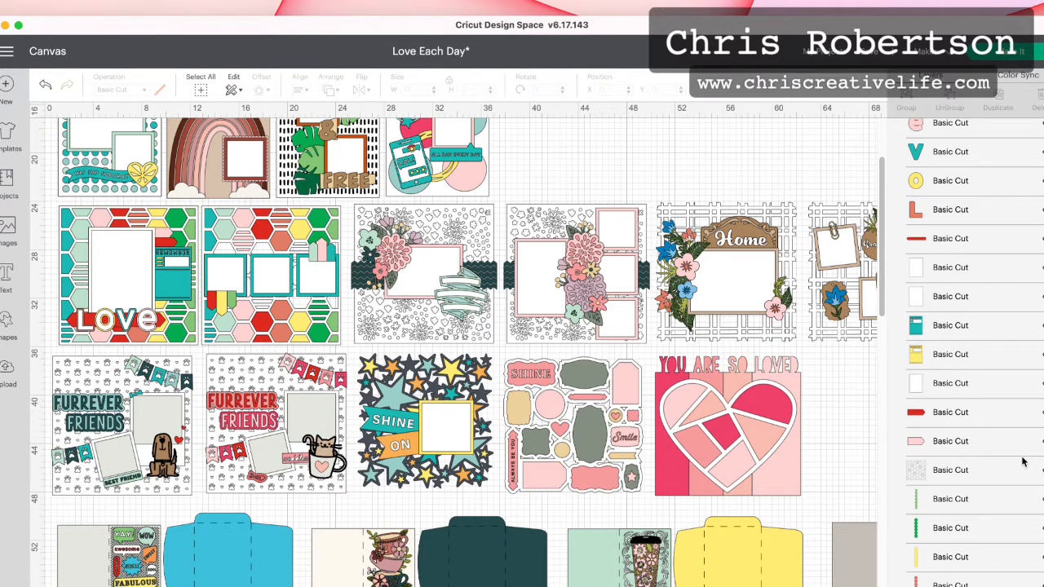
- Hide the white hexagon overlay on the second page of the Love layout
{"action": "scroll", "coordinate": [1022, 463], "scroll_direction": "up", "scroll_amount": 10}
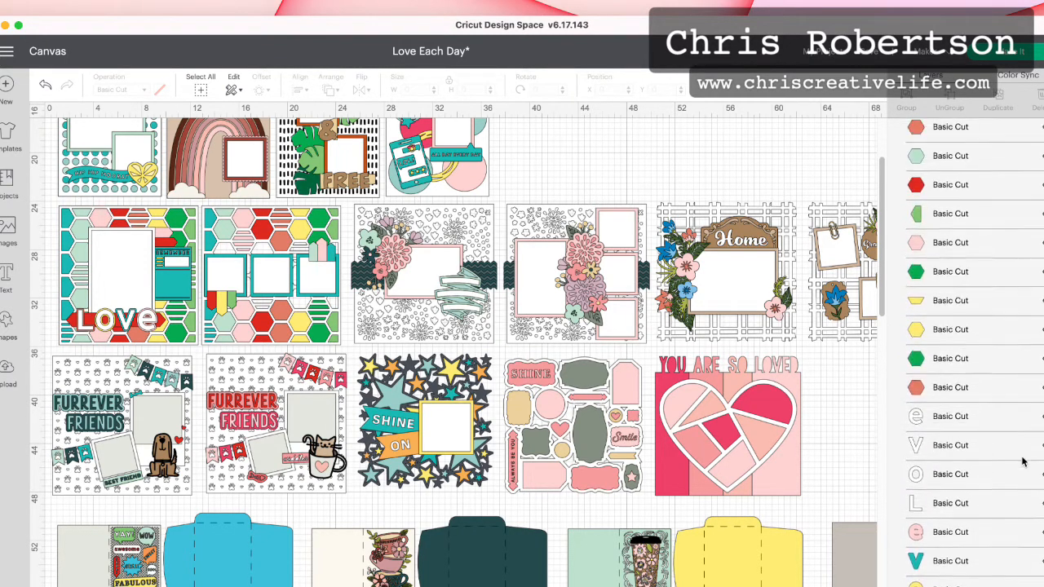
{"action": "scroll", "coordinate": [1022, 462], "scroll_direction": "up", "scroll_amount": 8}
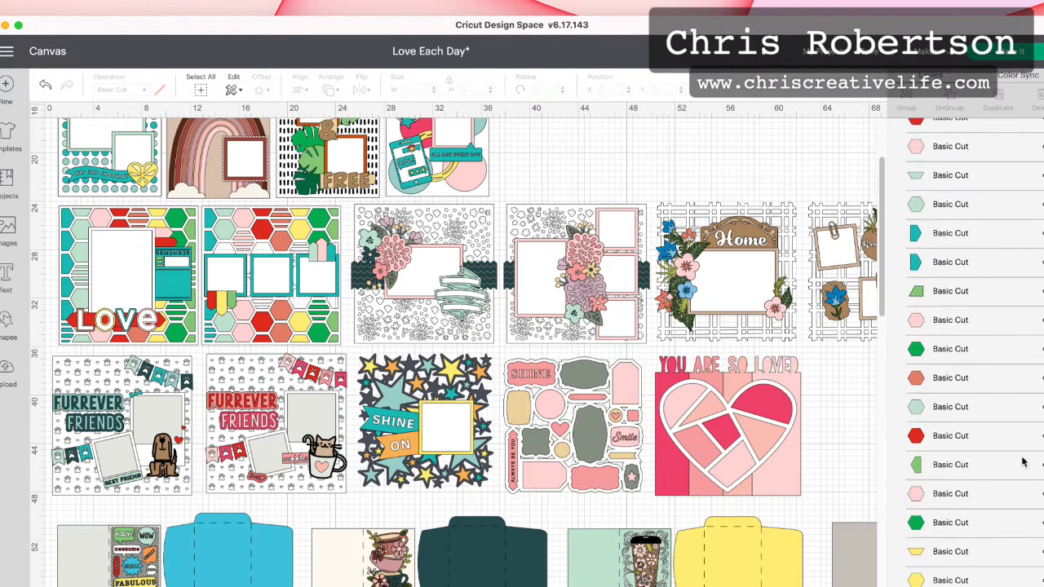
{"action": "scroll", "coordinate": [1022, 463], "scroll_direction": "up", "scroll_amount": 8}
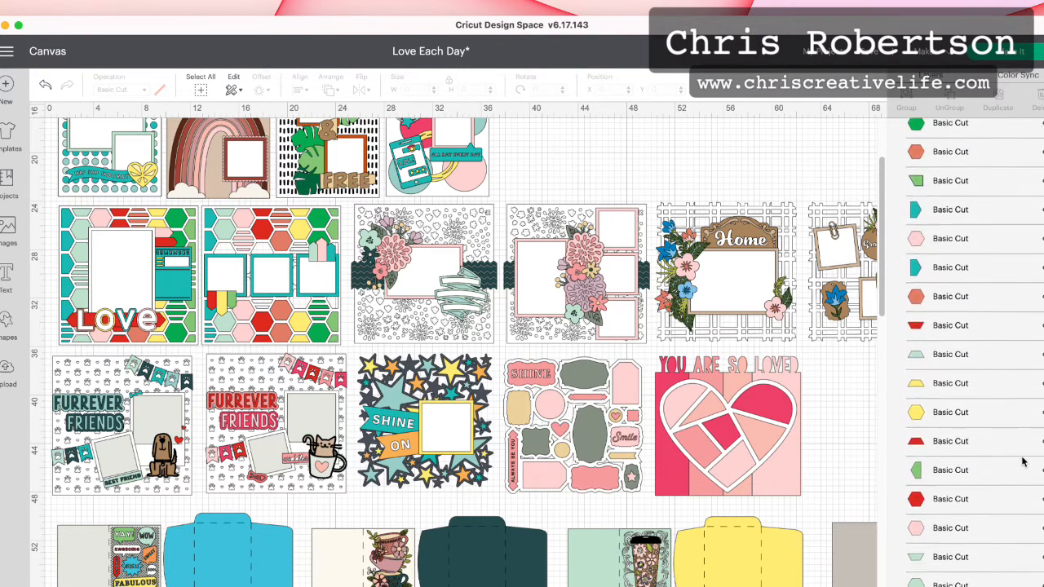
{"action": "scroll", "coordinate": [1022, 463], "scroll_direction": "up", "scroll_amount": 1}
{"action": "scroll", "coordinate": [1022, 462], "scroll_direction": "up", "scroll_amount": 4}
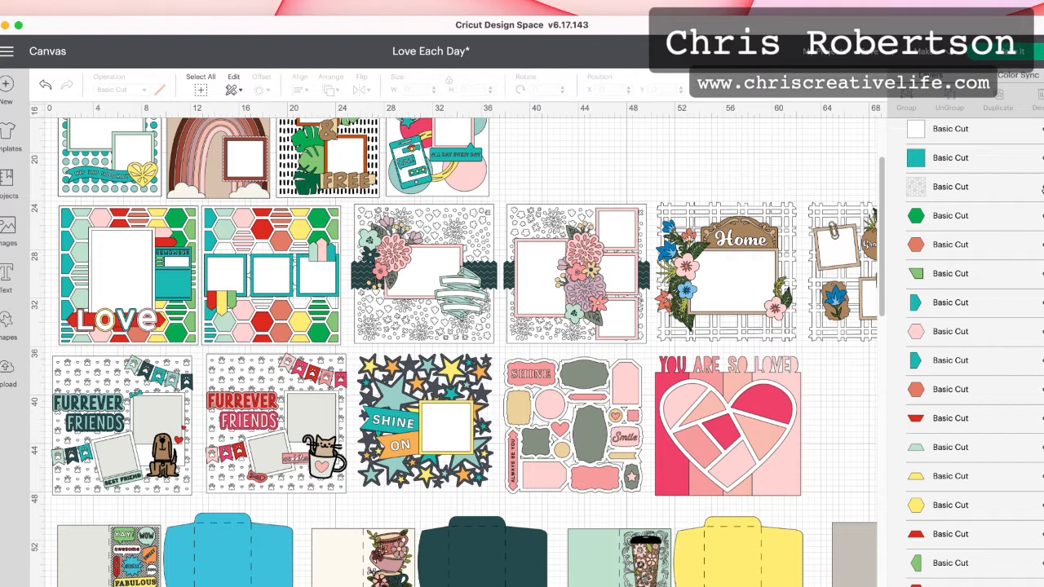
{"action": "left_click", "coordinate": [1041, 187]}
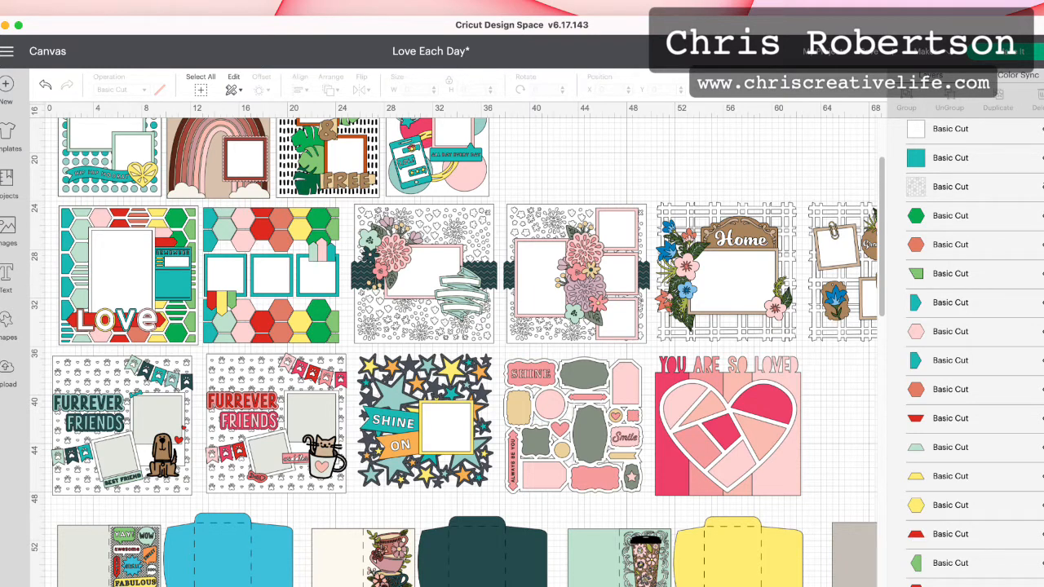
- Hide the teal photo frames and the first two white photo mats on the second Love page
{"action": "scroll", "coordinate": [975, 350], "scroll_direction": "up", "scroll_amount": 3}
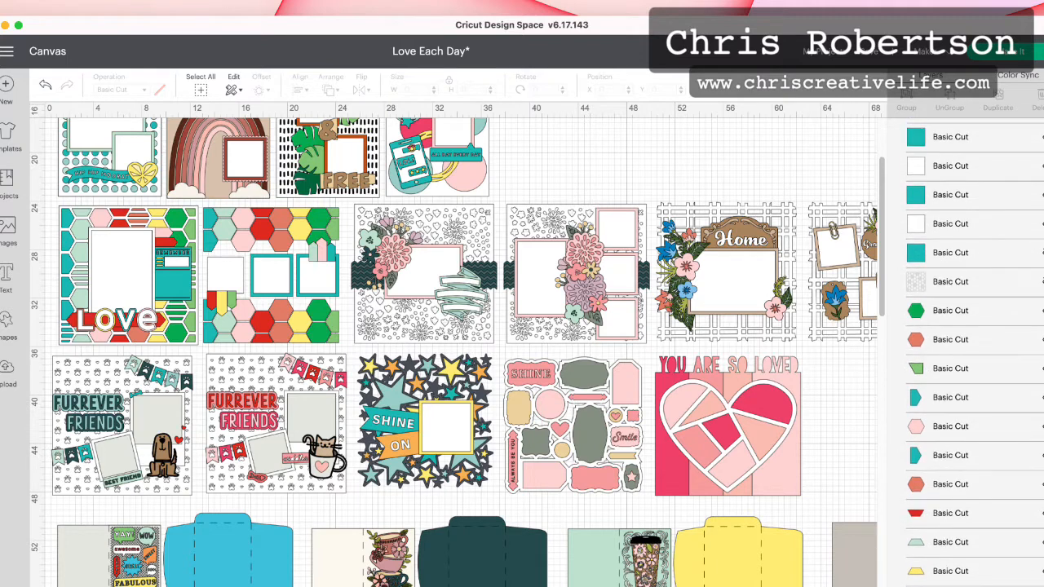
{"action": "left_click", "coordinate": [1041, 231]}
{"action": "left_click", "coordinate": [1041, 193]}
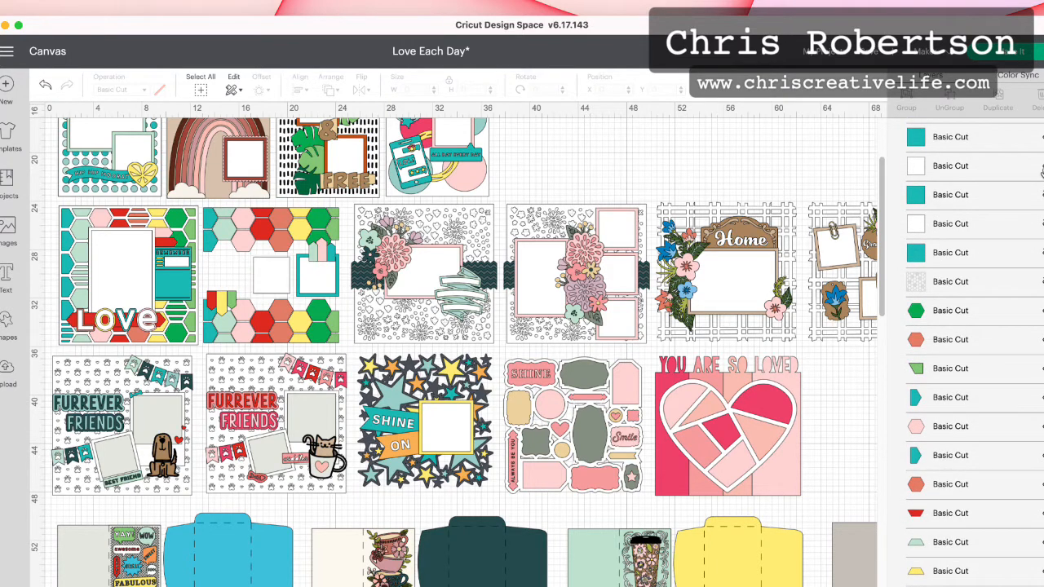
{"action": "left_click", "coordinate": [1042, 166]}
{"action": "left_click", "coordinate": [1042, 136]}
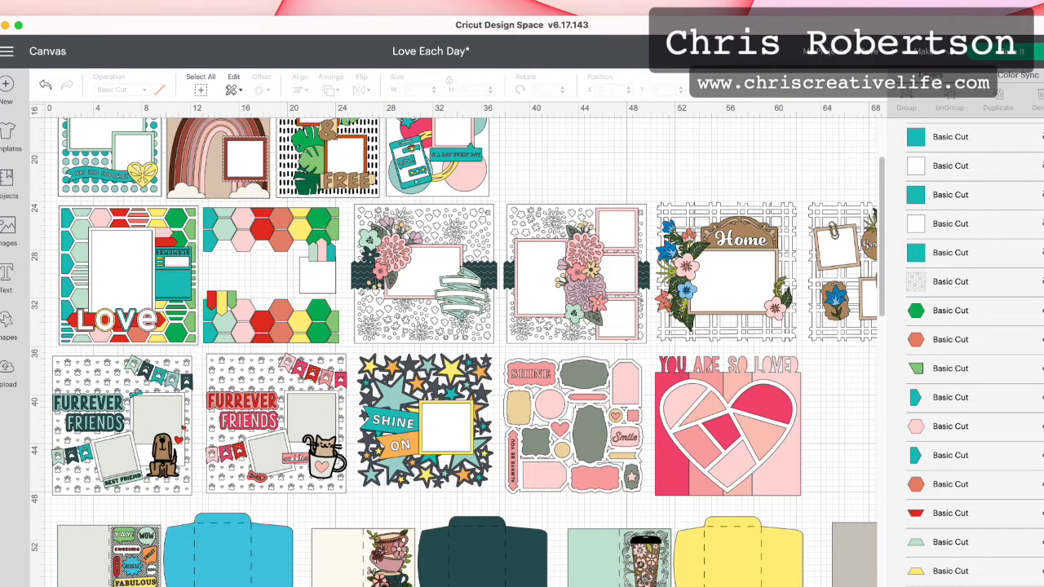
- Hide the last white photo mat and the red and yellow banner tabs on the second Love page
{"action": "scroll", "coordinate": [1031, 245], "scroll_direction": "up", "scroll_amount": 1}
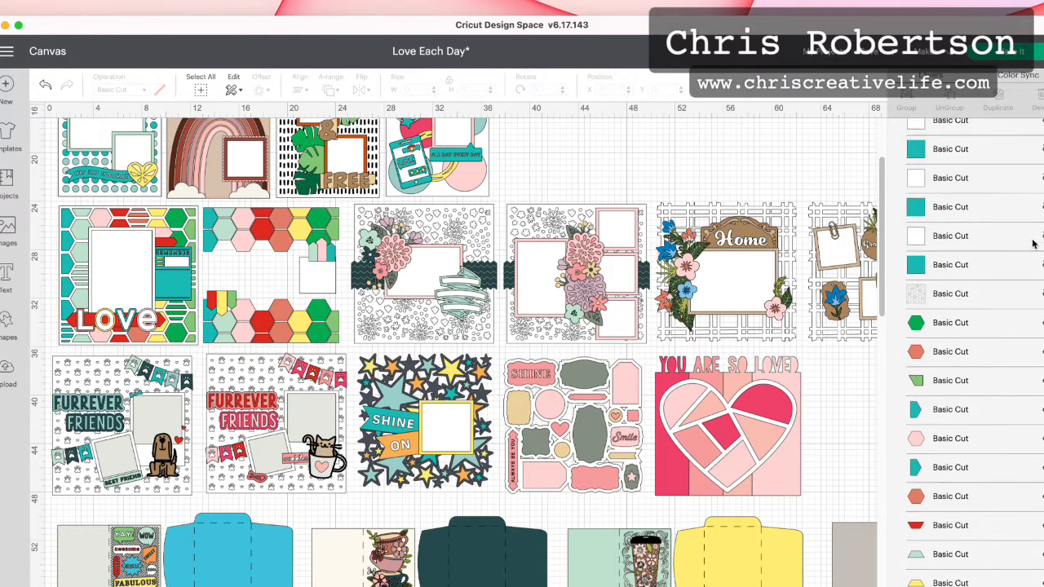
{"action": "scroll", "coordinate": [1029, 260], "scroll_direction": "up", "scroll_amount": 4}
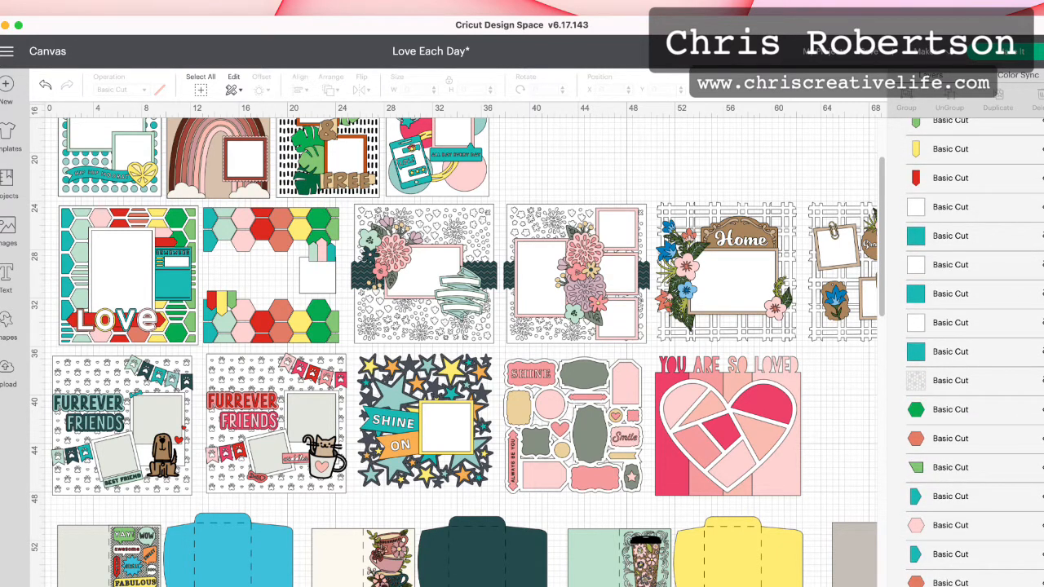
{"action": "left_click", "coordinate": [1042, 207]}
{"action": "left_click", "coordinate": [221, 305]}
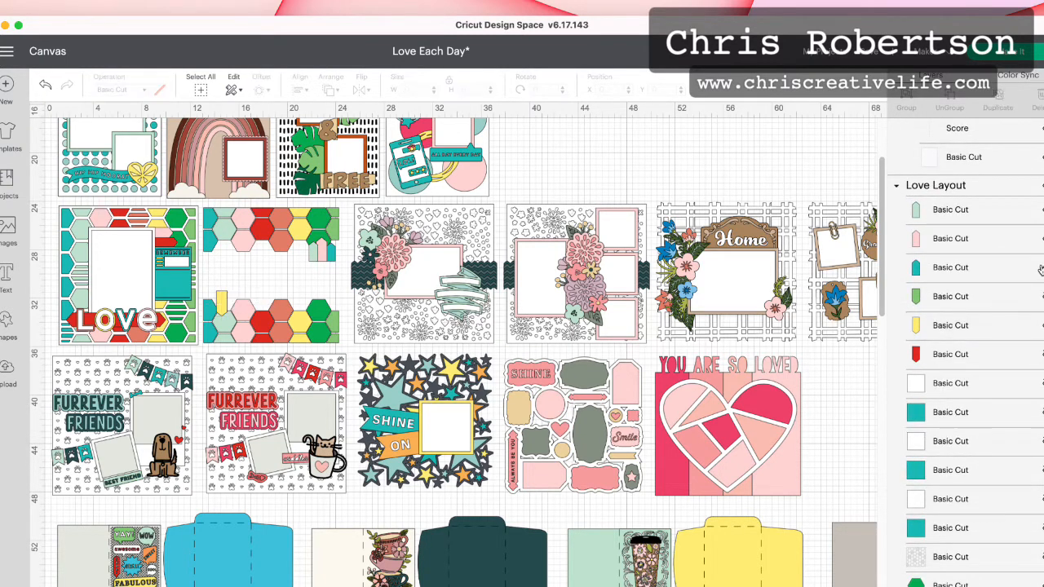
{"action": "key", "text": "Escape"}
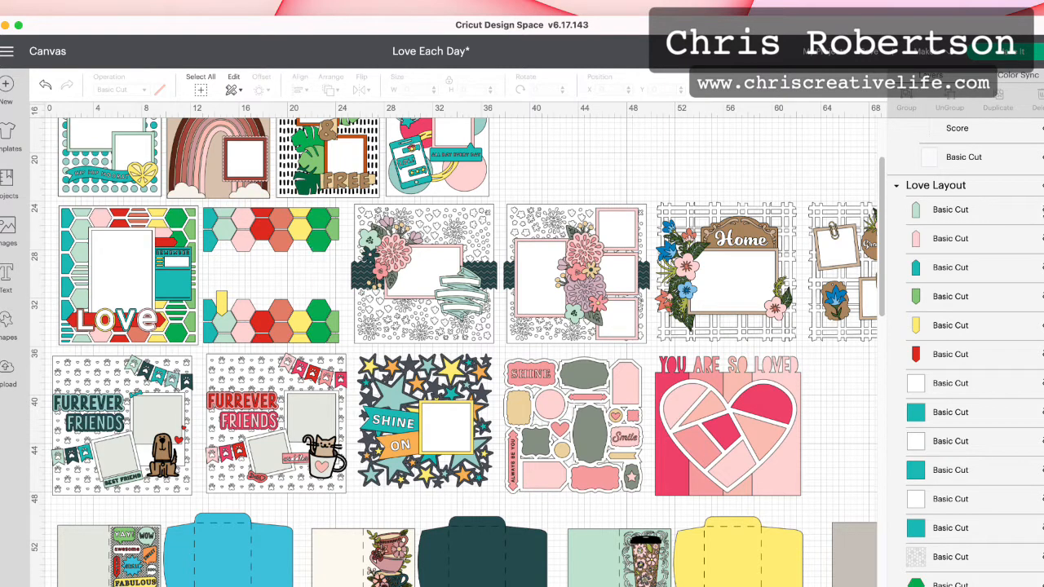
{"action": "left_click", "coordinate": [1041, 327]}
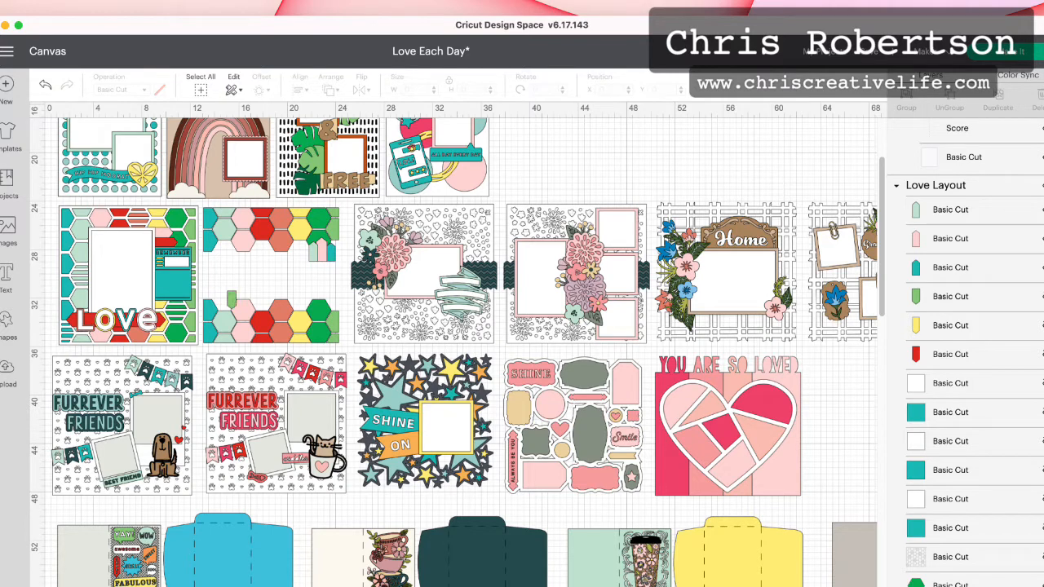
- Show the yellow and red banner tabs and the last white photo mat on the second Love page
{"action": "scroll", "coordinate": [975, 351], "scroll_direction": "down", "scroll_amount": 3}
{"action": "left_click", "coordinate": [1041, 295]}
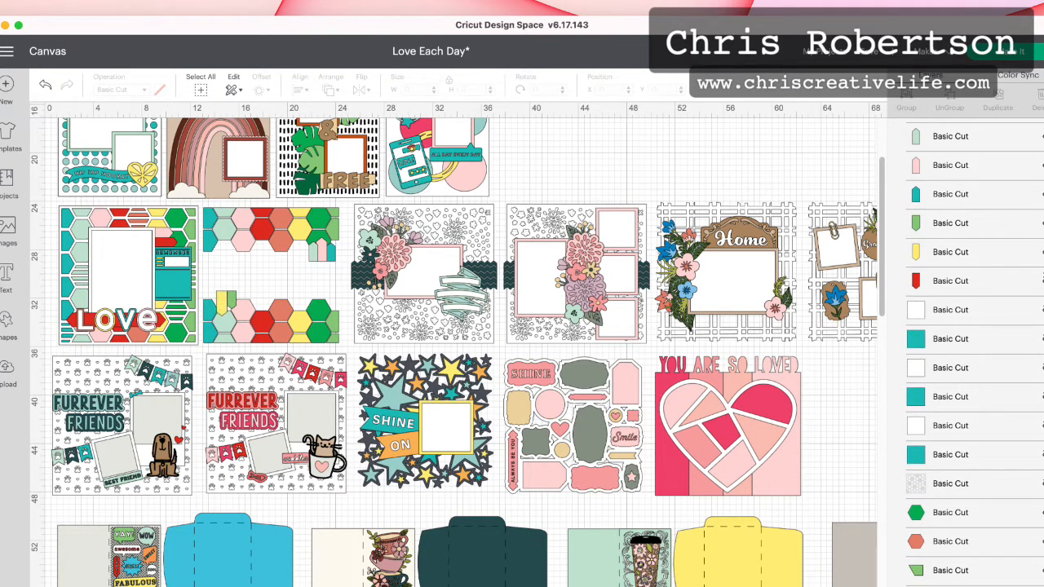
{"action": "left_click", "coordinate": [1042, 284]}
{"action": "left_click", "coordinate": [1041, 310]}
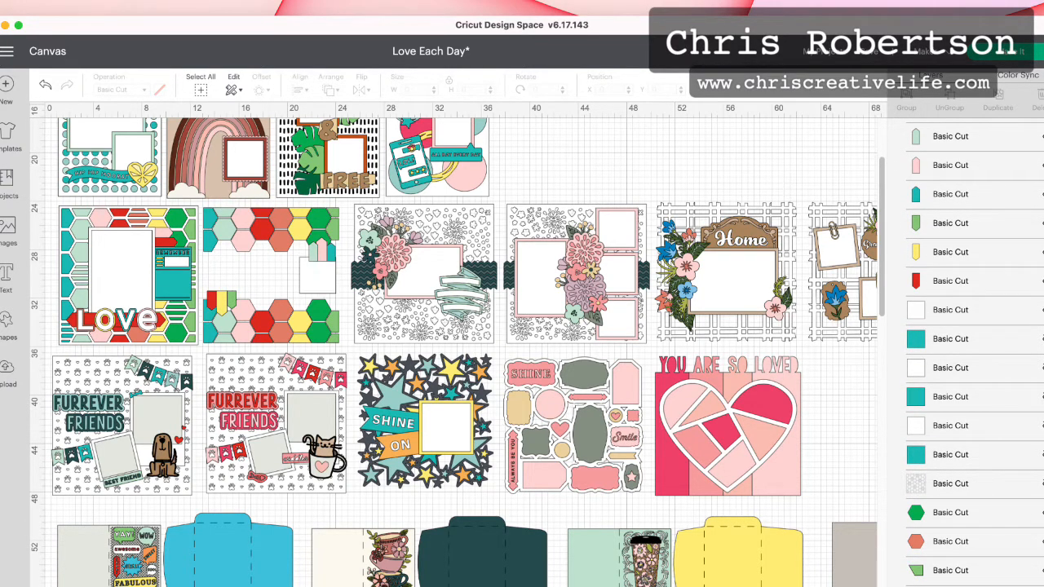
- Show the teal photo frames, the other white photo mats and the hexagon overlay on the second Love page
{"action": "scroll", "coordinate": [1041, 306], "scroll_direction": "down", "scroll_amount": 3}
{"action": "left_click", "coordinate": [1042, 302]}
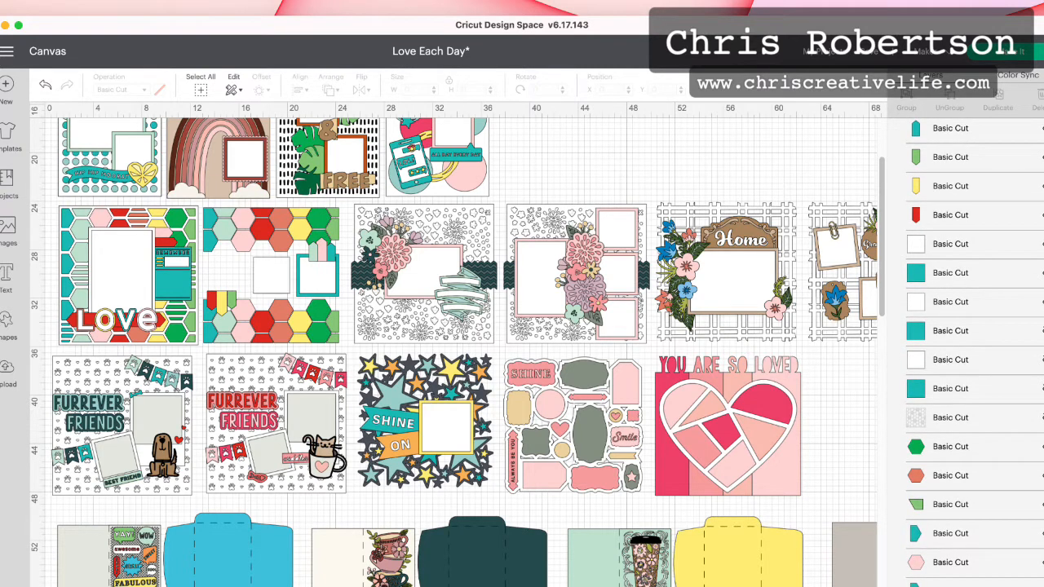
{"action": "left_click", "coordinate": [1041, 330]}
{"action": "left_click", "coordinate": [1042, 360]}
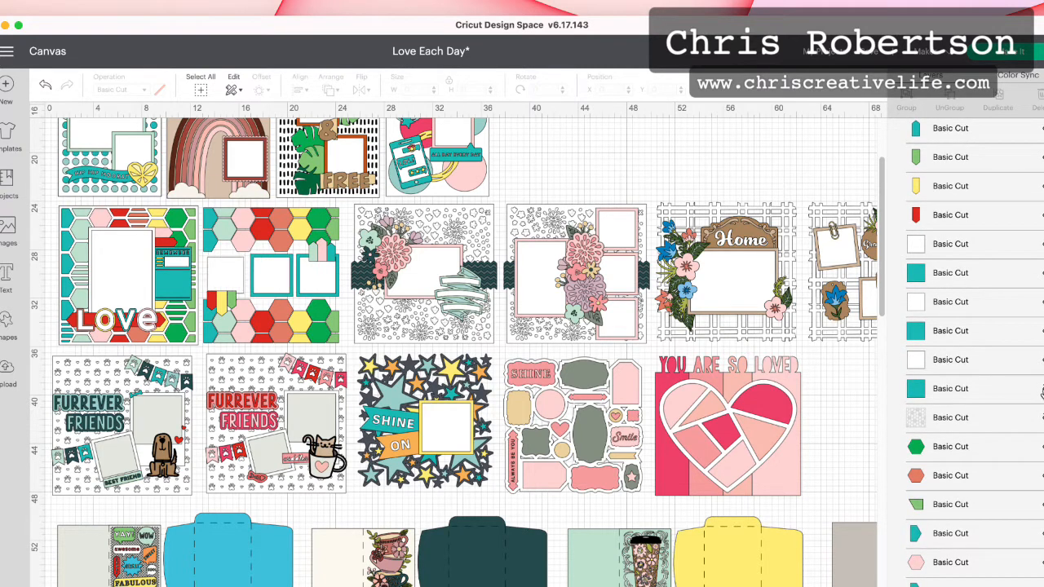
{"action": "left_click", "coordinate": [1041, 389]}
{"action": "scroll", "coordinate": [979, 394], "scroll_direction": "down", "scroll_amount": 5}
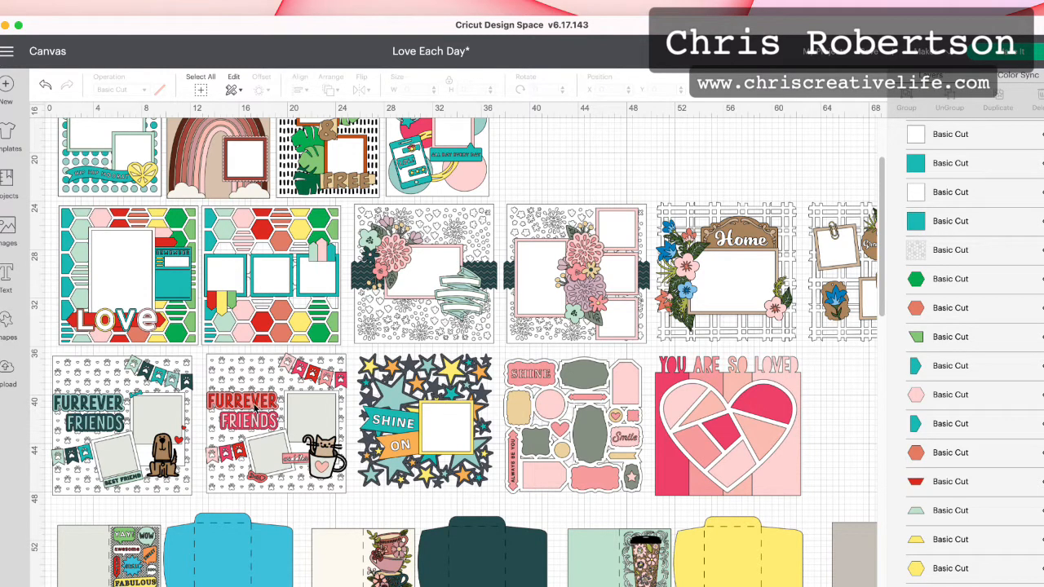
- Examine the other double-page and single-page layouts across the canvas, from the Love pages to the Forever Like This page
{"action": "scroll", "coordinate": [254, 410], "scroll_direction": "down", "scroll_amount": 1}
{"action": "scroll", "coordinate": [255, 410], "scroll_direction": "down", "scroll_amount": 2}
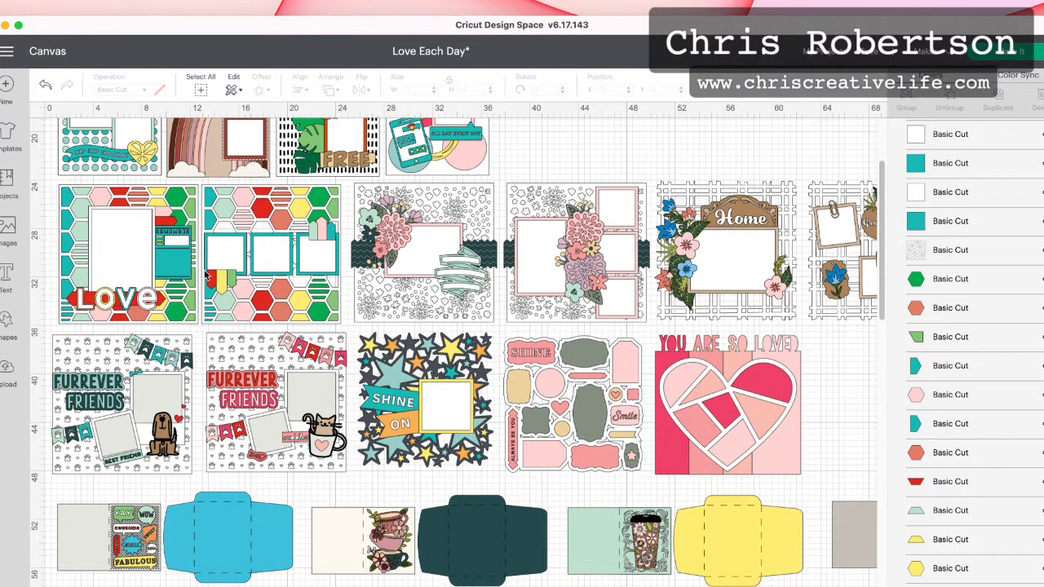
{"action": "scroll", "coordinate": [205, 276], "scroll_direction": "right", "scroll_amount": 5}
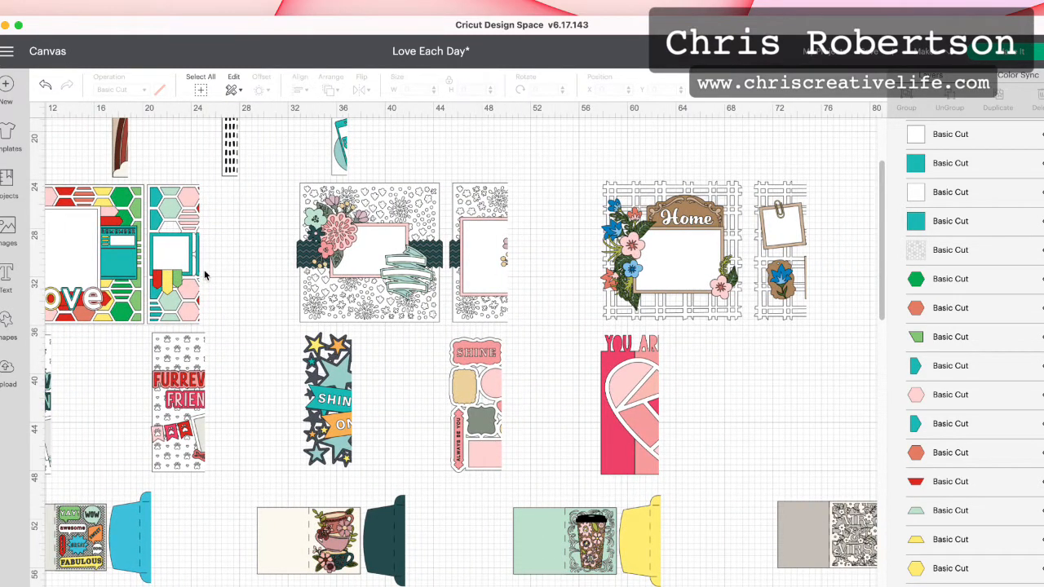
{"action": "scroll", "coordinate": [206, 276], "scroll_direction": "right", "scroll_amount": 2}
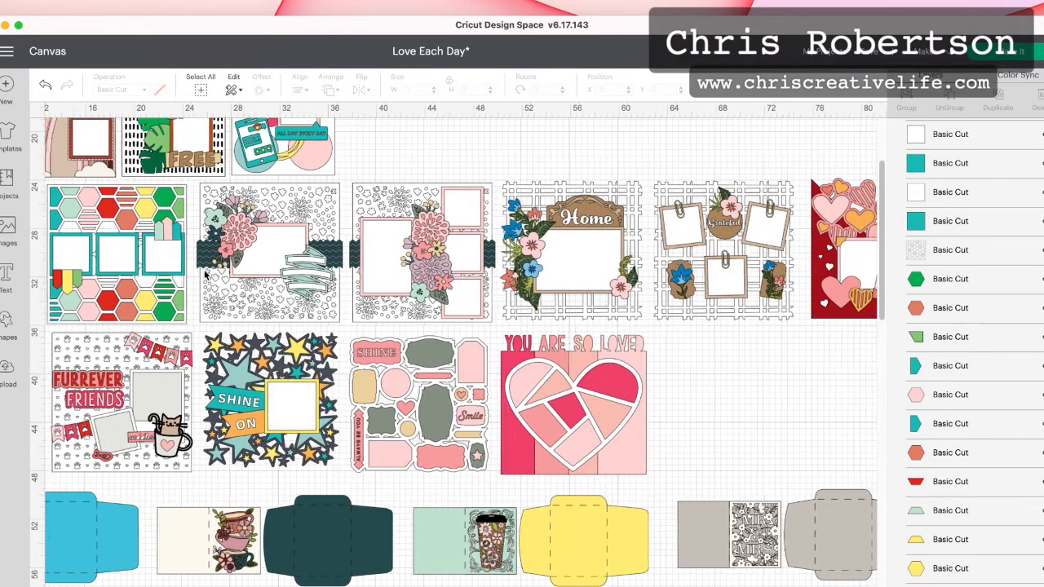
{"action": "scroll", "coordinate": [205, 276], "scroll_direction": "right", "scroll_amount": 3}
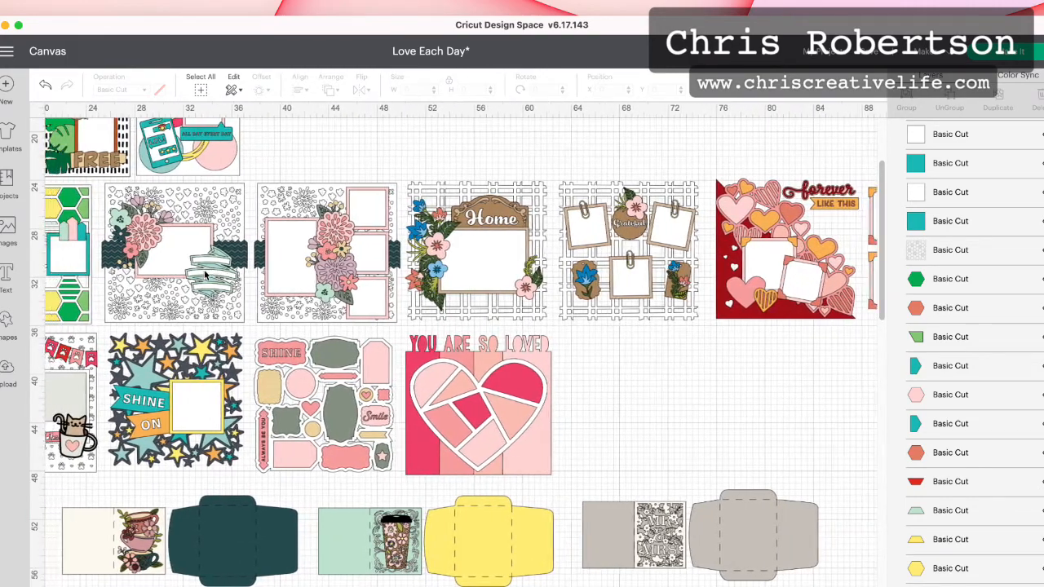
{"action": "scroll", "coordinate": [205, 276], "scroll_direction": "left", "scroll_amount": 6}
{"action": "scroll", "coordinate": [206, 275], "scroll_direction": "left", "scroll_amount": 3}
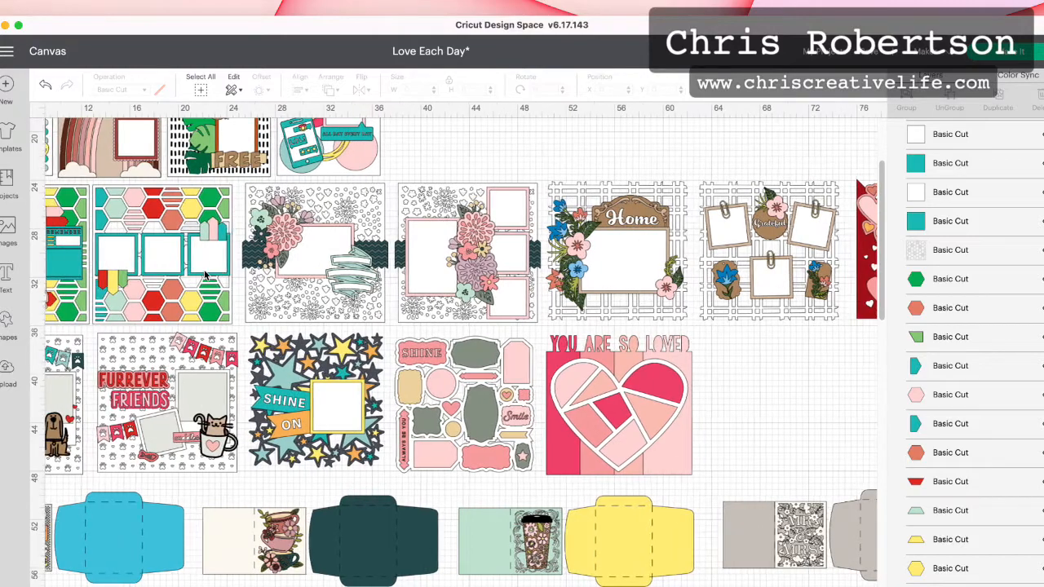
{"action": "scroll", "coordinate": [206, 275], "scroll_direction": "left", "scroll_amount": 1}
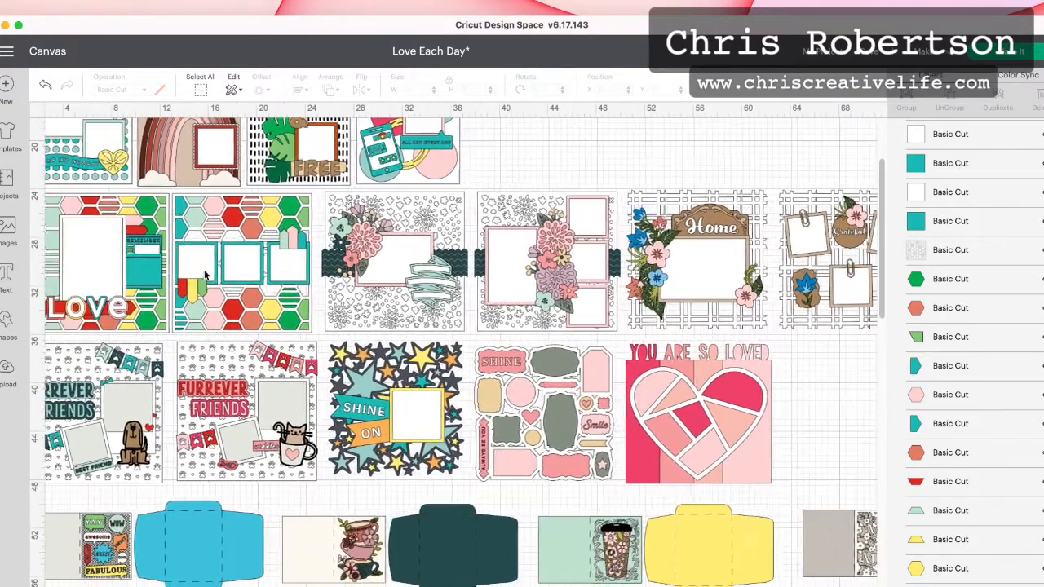
{"action": "scroll", "coordinate": [206, 275], "scroll_direction": "left", "scroll_amount": 2}
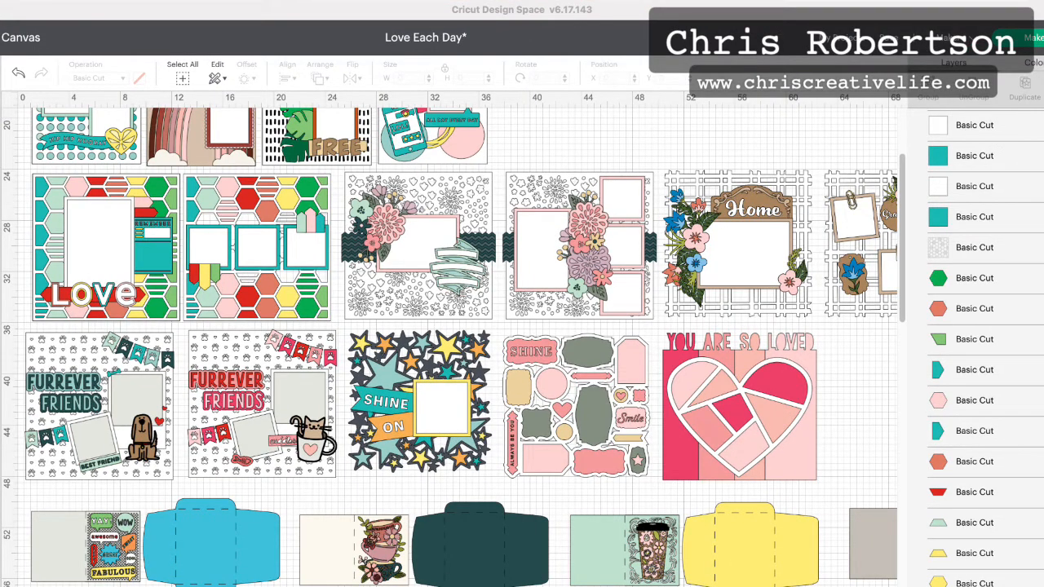
{"action": "scroll", "coordinate": [456, 339], "scroll_direction": "right", "scroll_amount": 1}
{"action": "scroll", "coordinate": [457, 339], "scroll_direction": "left", "scroll_amount": 1}
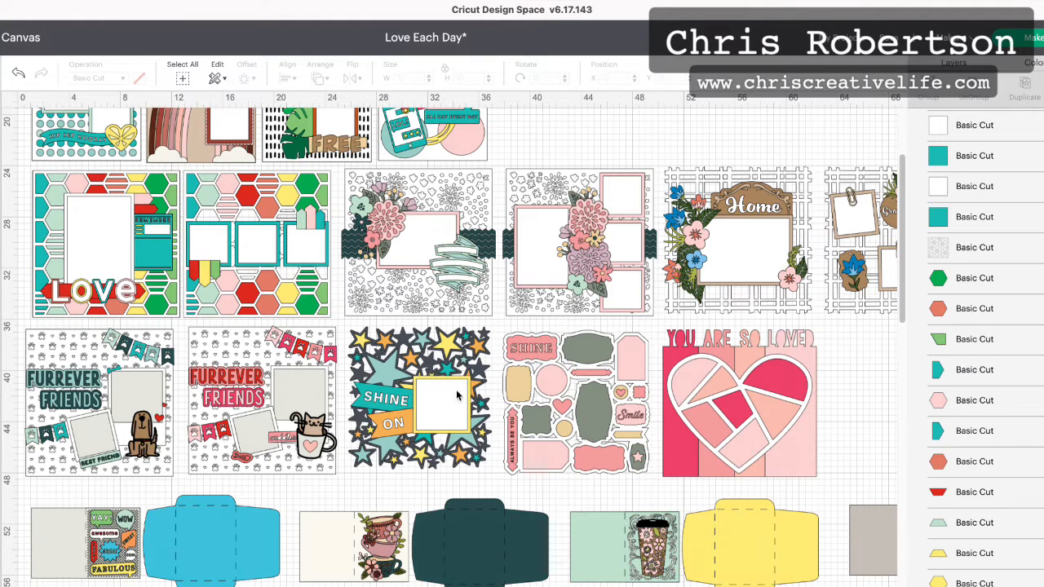
- Examine the layers of the Shine On star layout, from its photo mat and banners down to the individual stars
{"action": "left_click", "coordinate": [432, 349]}
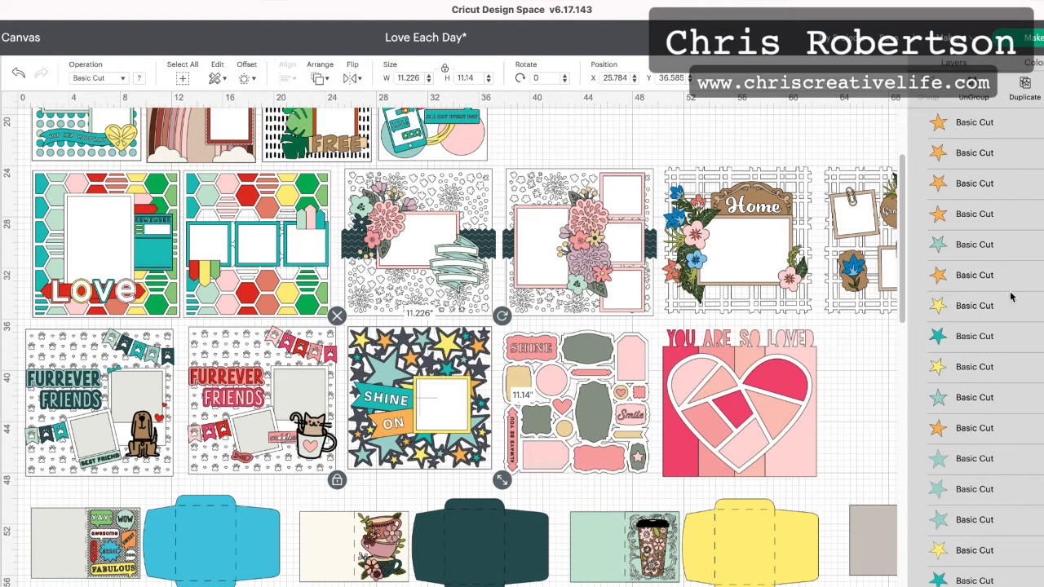
{"action": "scroll", "coordinate": [1010, 297], "scroll_direction": "down", "scroll_amount": 5}
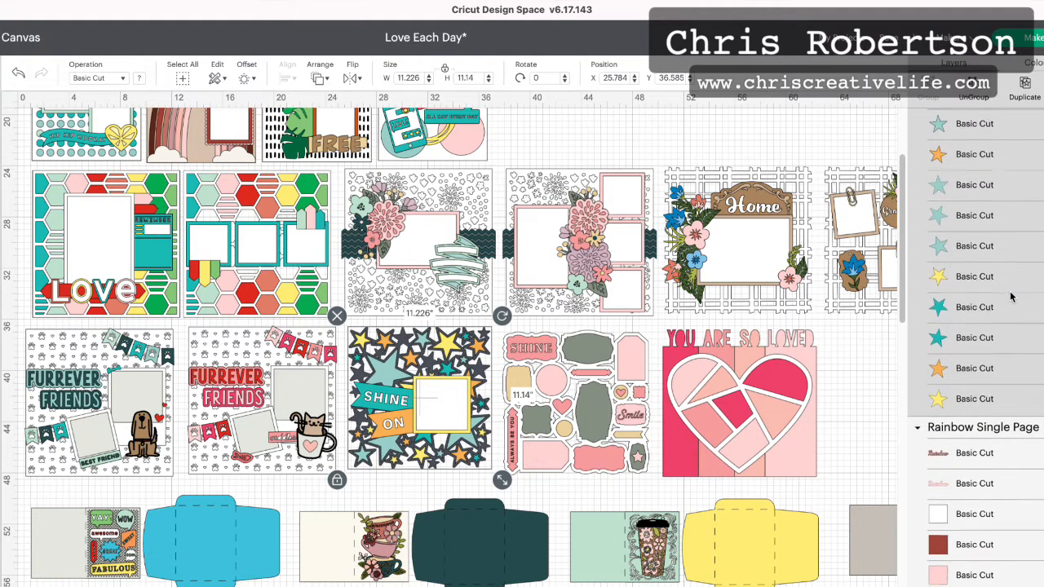
{"action": "scroll", "coordinate": [1010, 297], "scroll_direction": "up", "scroll_amount": 5}
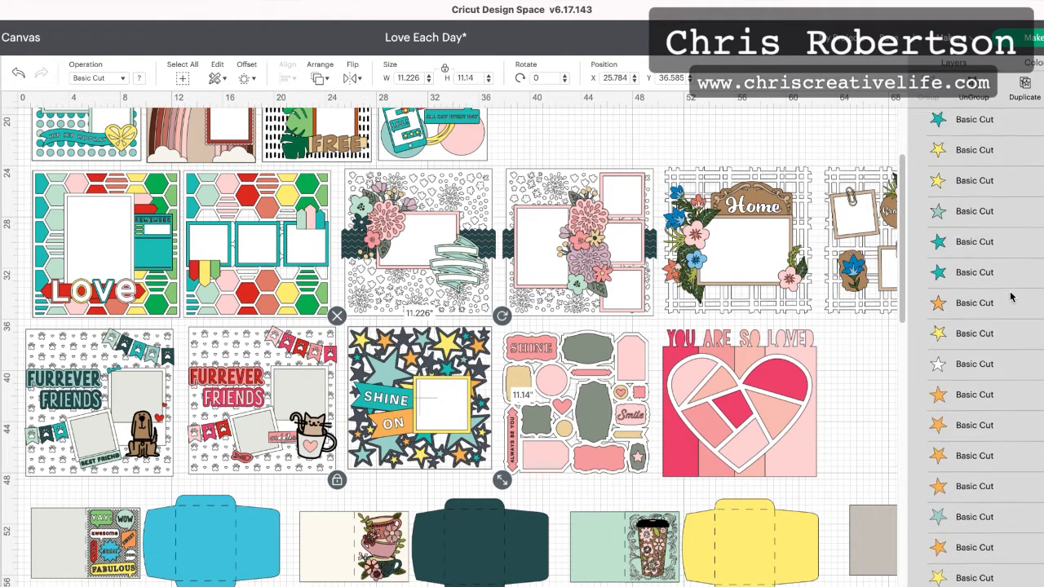
{"action": "scroll", "coordinate": [1010, 297], "scroll_direction": "up", "scroll_amount": 5}
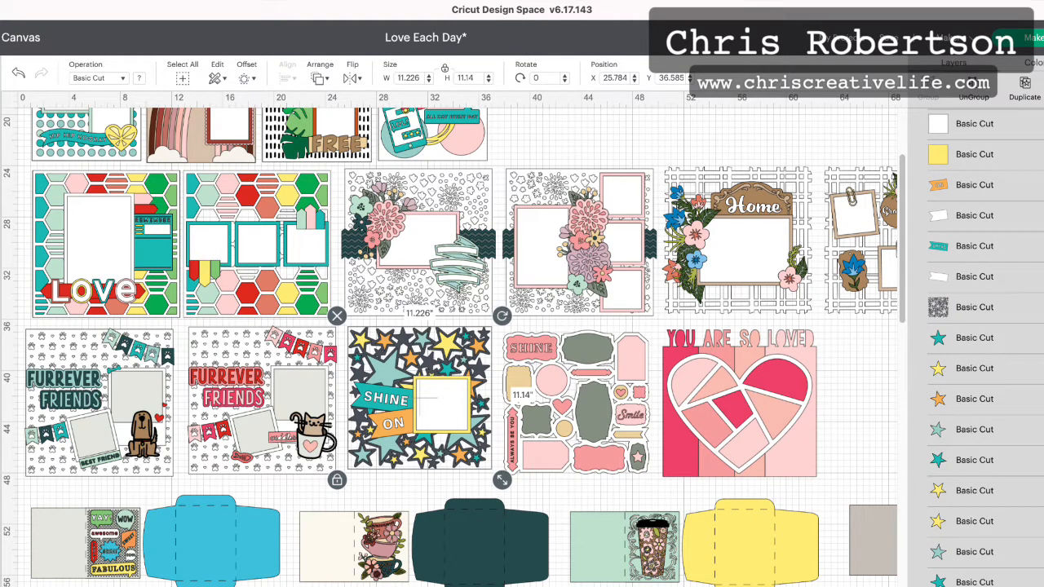
{"action": "key", "text": "Delete"}
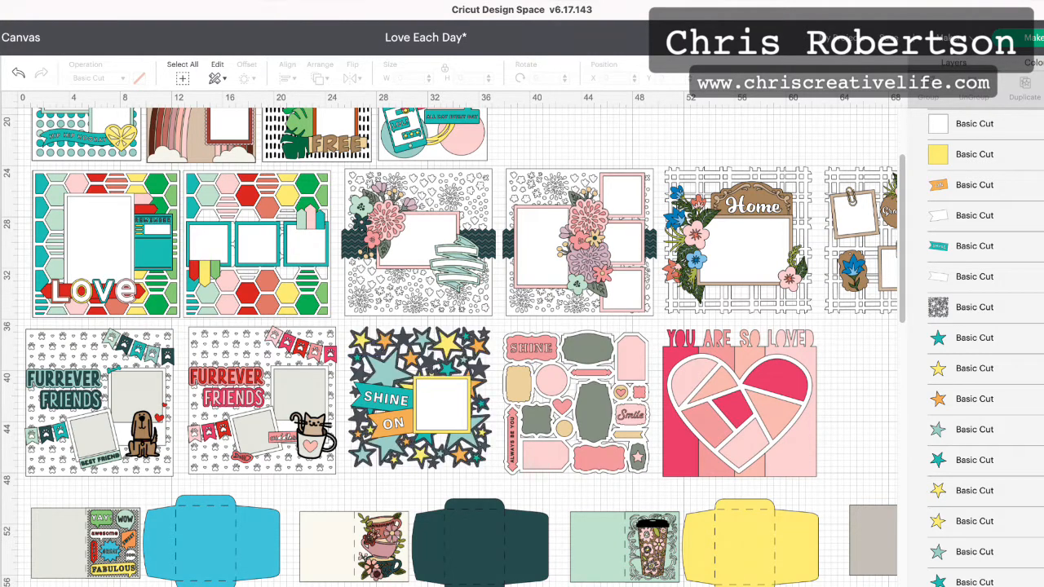
- Examine the layers of the Frames Single Page and So Loved Single Page layouts
{"action": "left_click", "coordinate": [595, 365]}
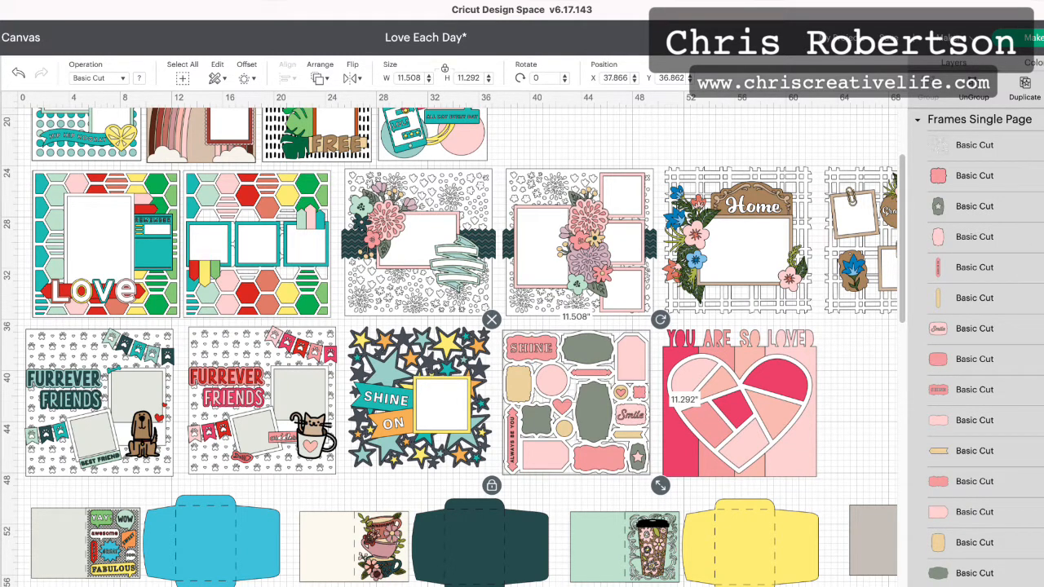
{"action": "key", "text": "Escape"}
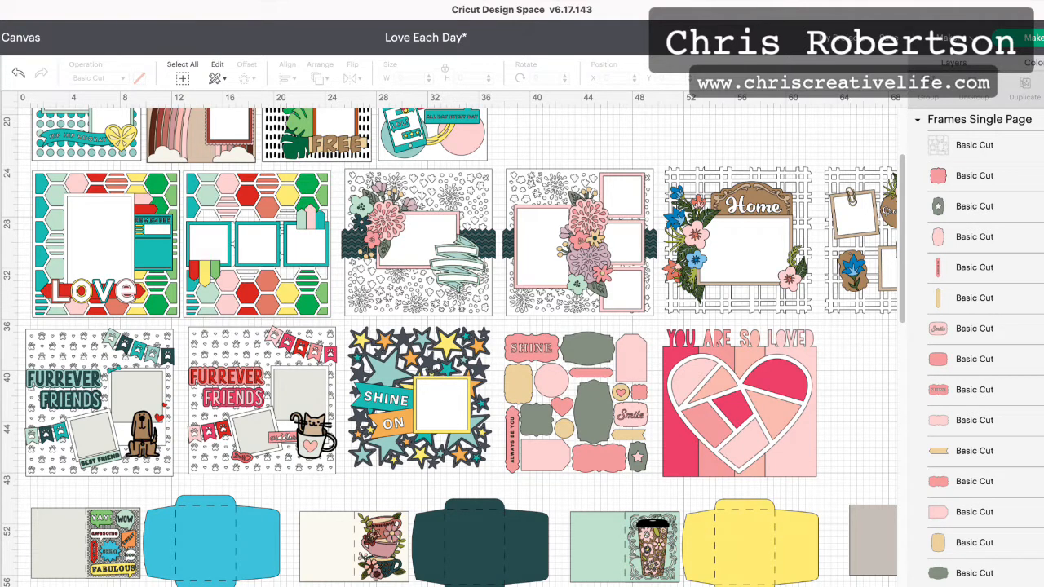
{"action": "left_click", "coordinate": [798, 345]}
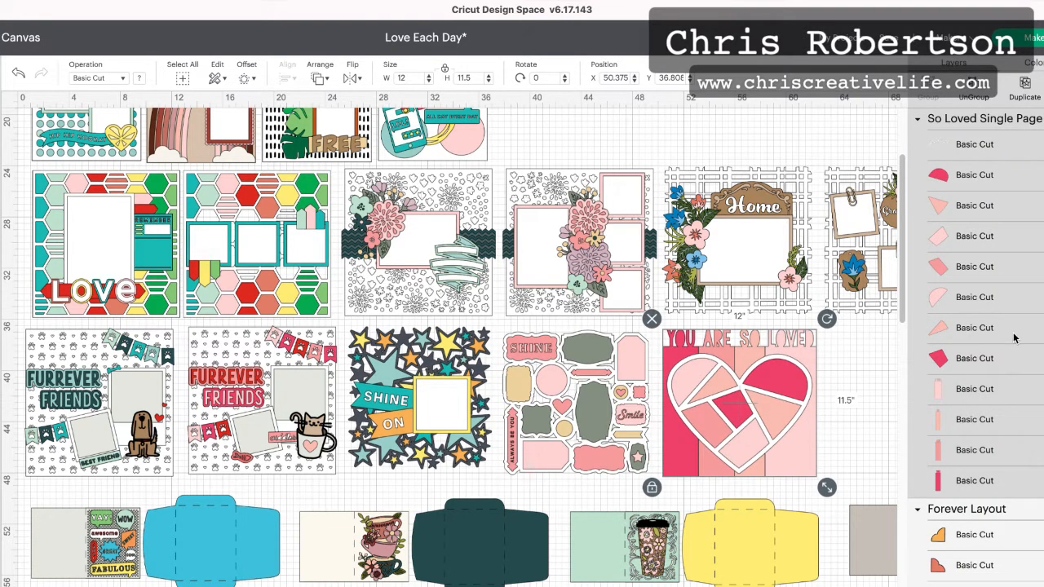
{"action": "scroll", "coordinate": [1015, 396], "scroll_direction": "down", "scroll_amount": 3}
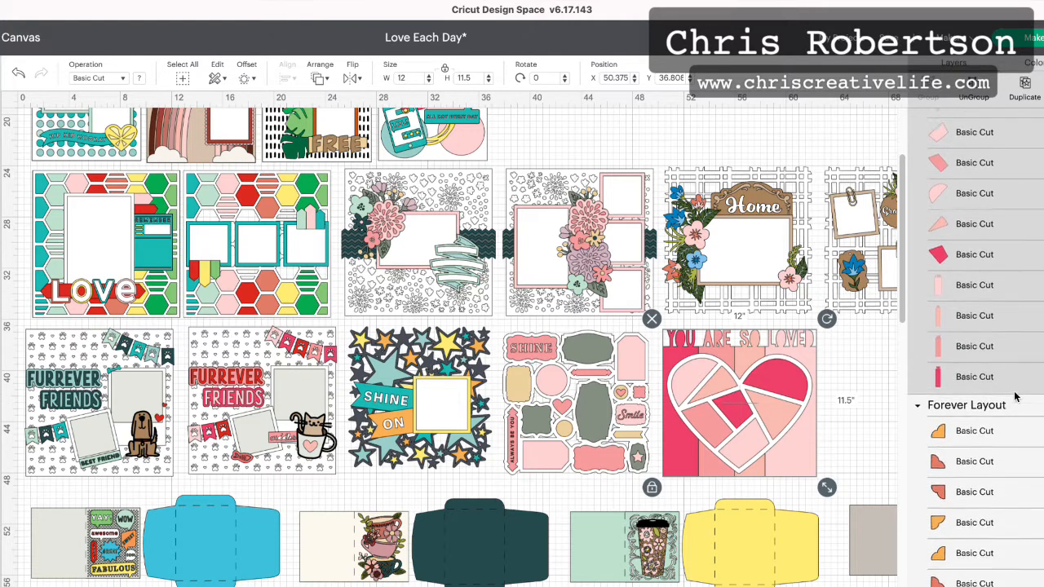
{"action": "scroll", "coordinate": [1015, 397], "scroll_direction": "up", "scroll_amount": 3}
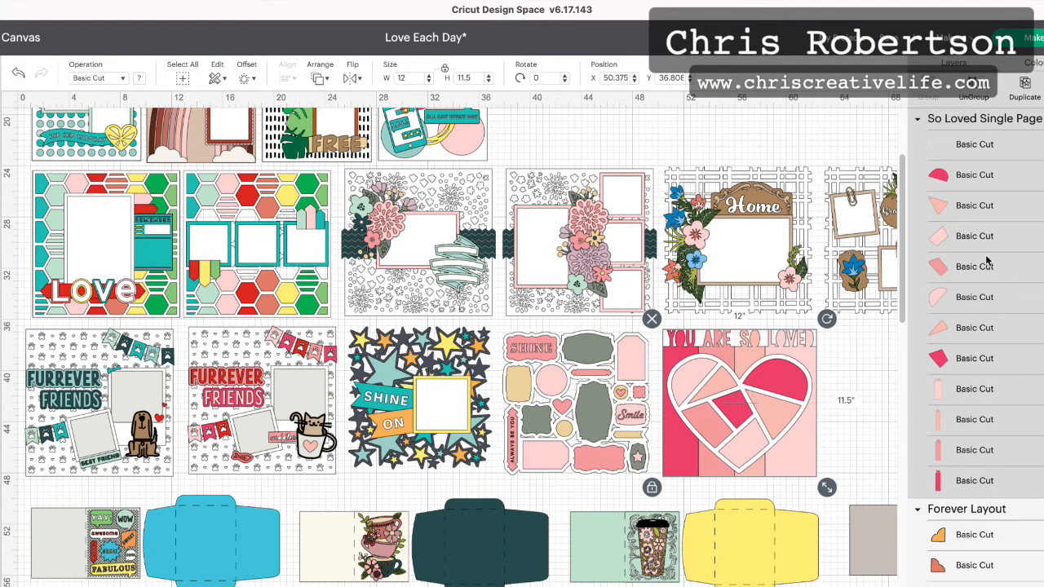
{"action": "left_click", "coordinate": [1043, 144]}
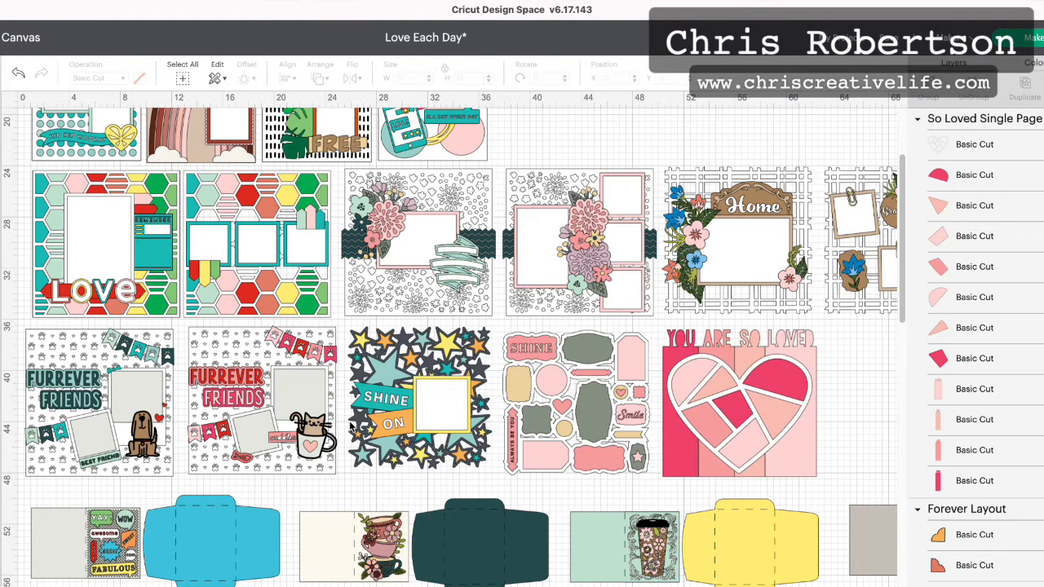
- Examine the card designs and their matching envelopes in the rows below the scrapbook layouts
{"action": "scroll", "coordinate": [351, 424], "scroll_direction": "down", "scroll_amount": 5}
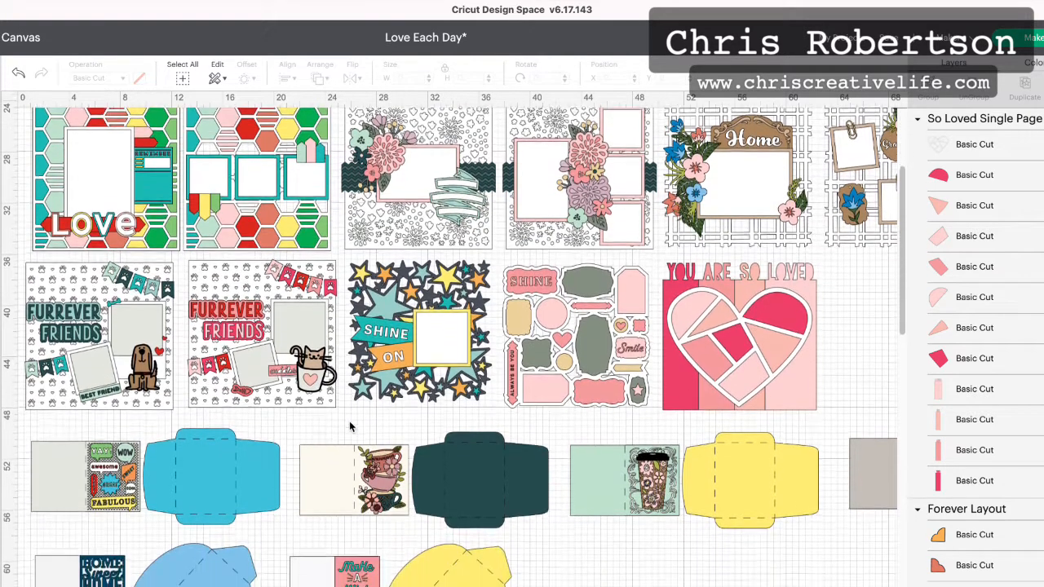
{"action": "scroll", "coordinate": [349, 421], "scroll_direction": "down", "scroll_amount": 5}
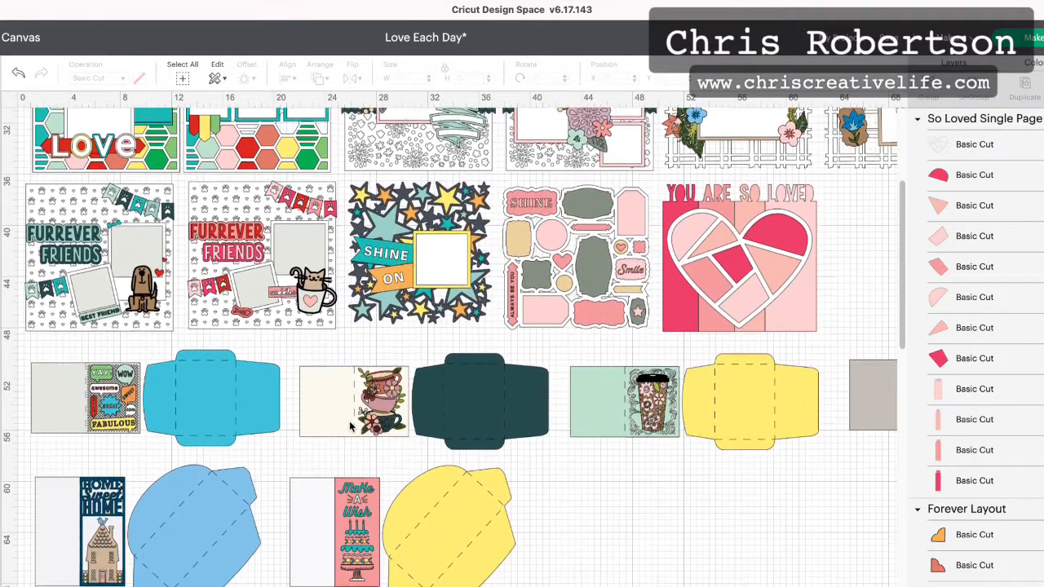
{"action": "scroll", "coordinate": [350, 427], "scroll_direction": "down", "scroll_amount": 4}
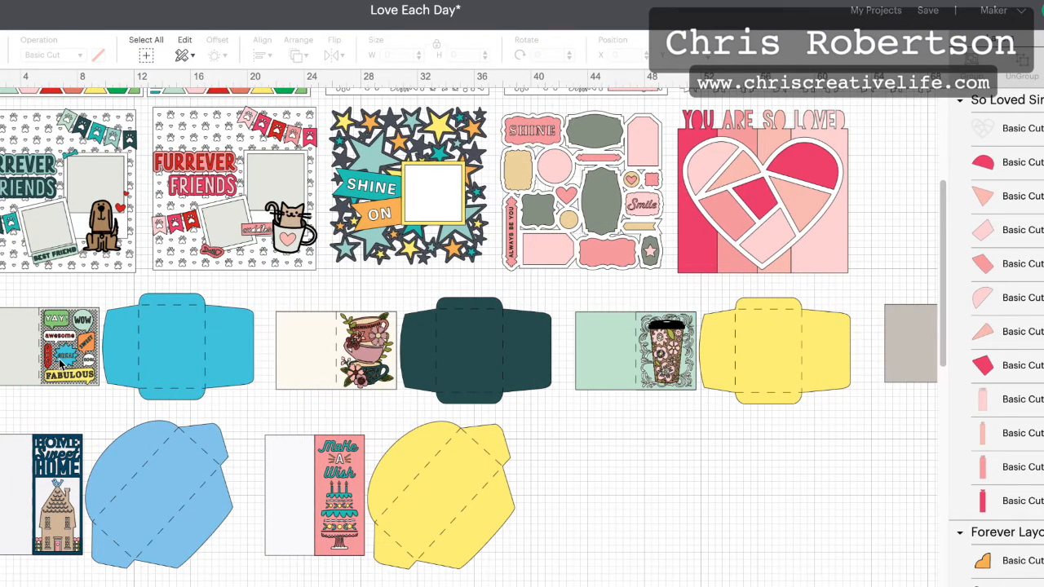
{"action": "scroll", "coordinate": [60, 362], "scroll_direction": "right", "scroll_amount": 3}
{"action": "scroll", "coordinate": [64, 364], "scroll_direction": "right", "scroll_amount": 6}
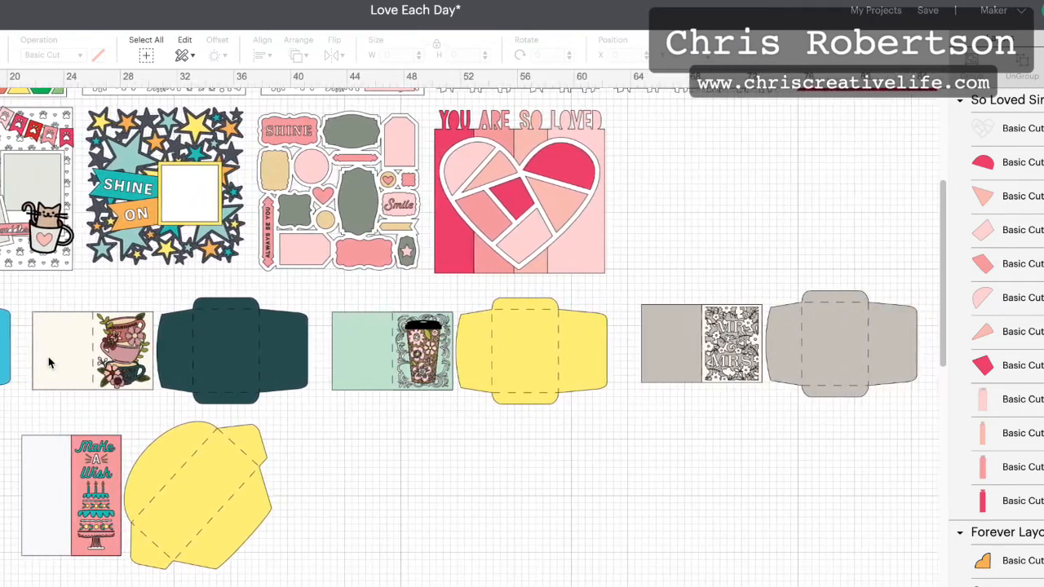
{"action": "scroll", "coordinate": [62, 364], "scroll_direction": "left", "scroll_amount": 4}
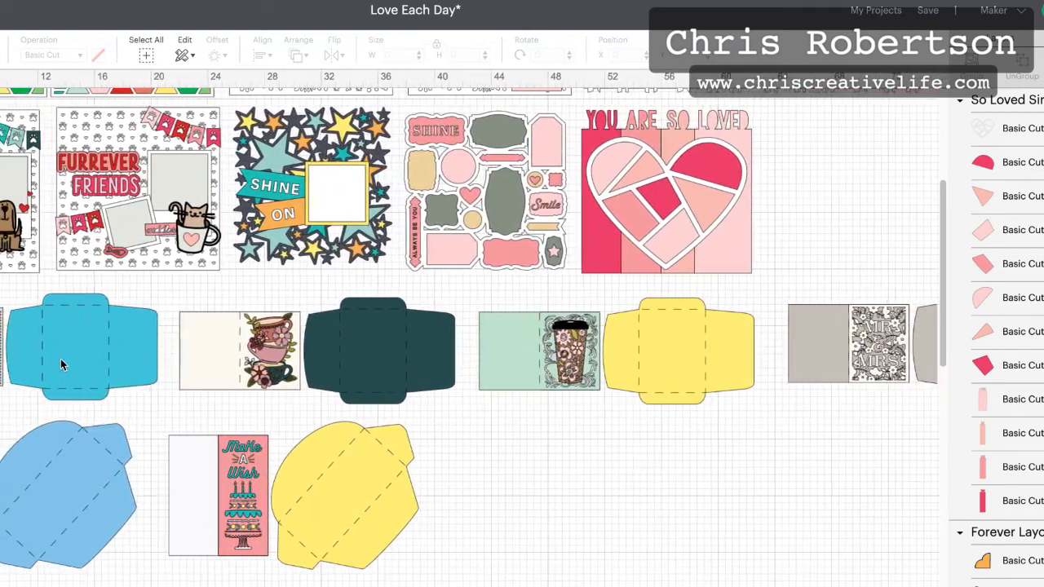
{"action": "scroll", "coordinate": [60, 359], "scroll_direction": "left", "scroll_amount": 5}
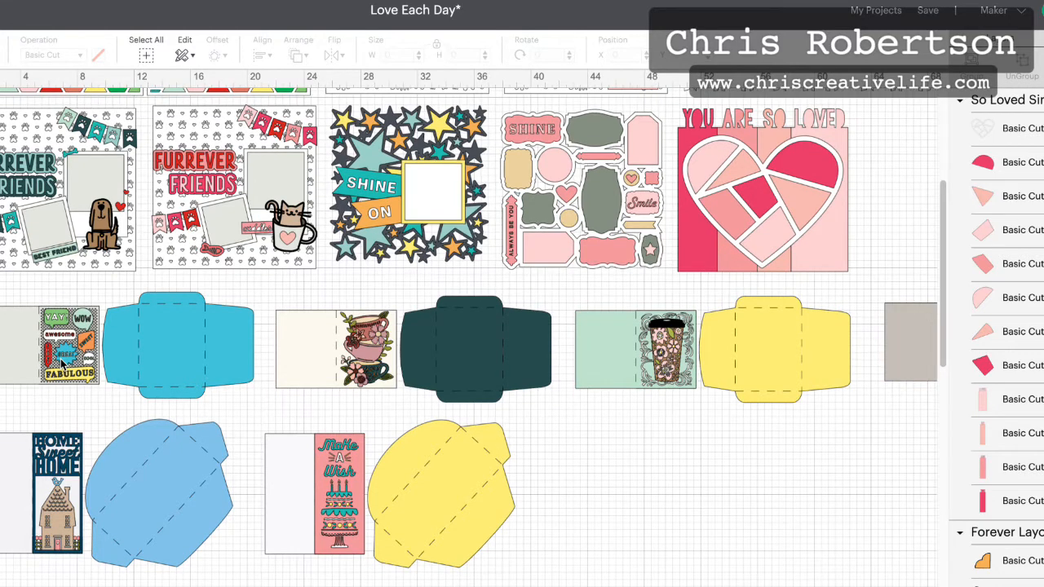
{"action": "scroll", "coordinate": [245, 379], "scroll_direction": "down", "scroll_amount": 1}
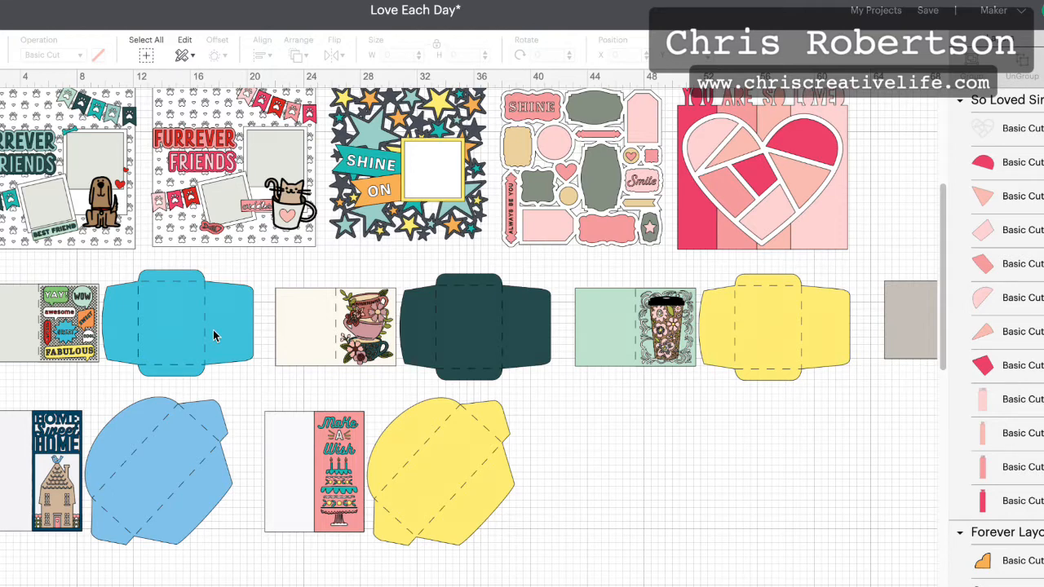
- Inspect the Home Sweet Home and Make A Wish card sets and the blue envelope of the Fabulous card
{"action": "left_click", "coordinate": [45, 465]}
{"action": "left_click", "coordinate": [343, 471]}
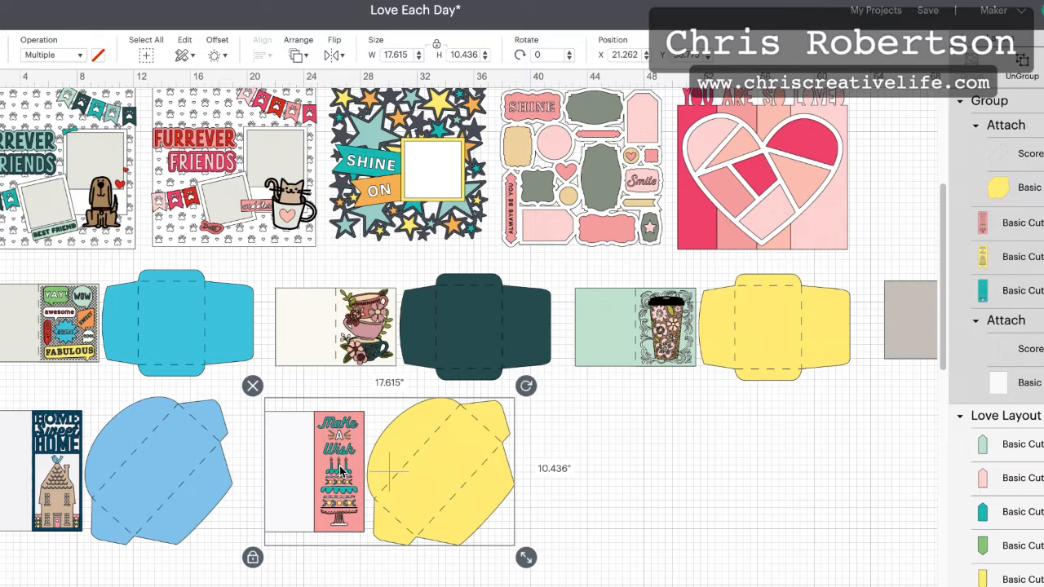
{"action": "left_click", "coordinate": [418, 451]}
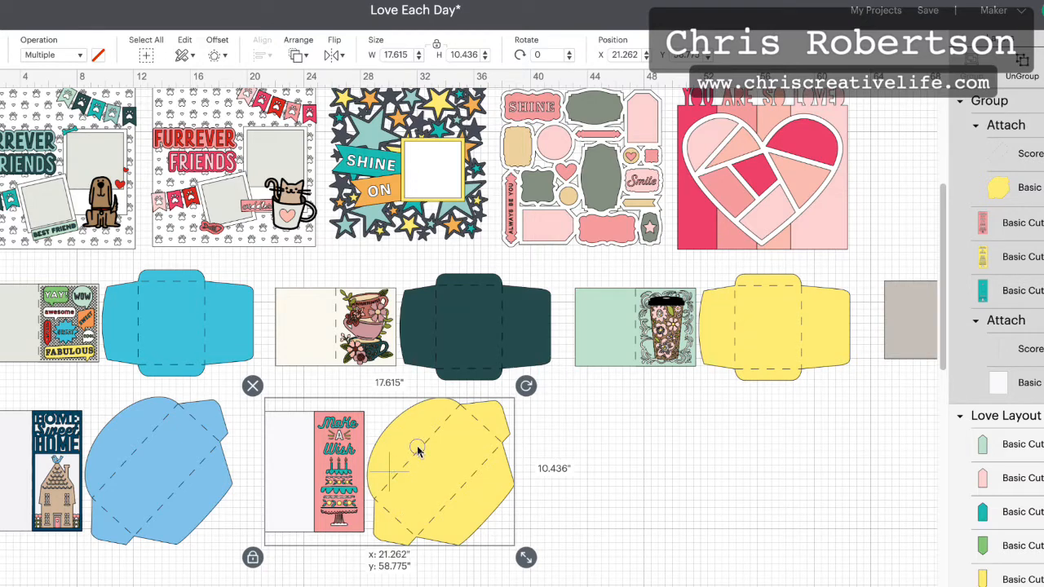
{"action": "left_click", "coordinate": [165, 329]}
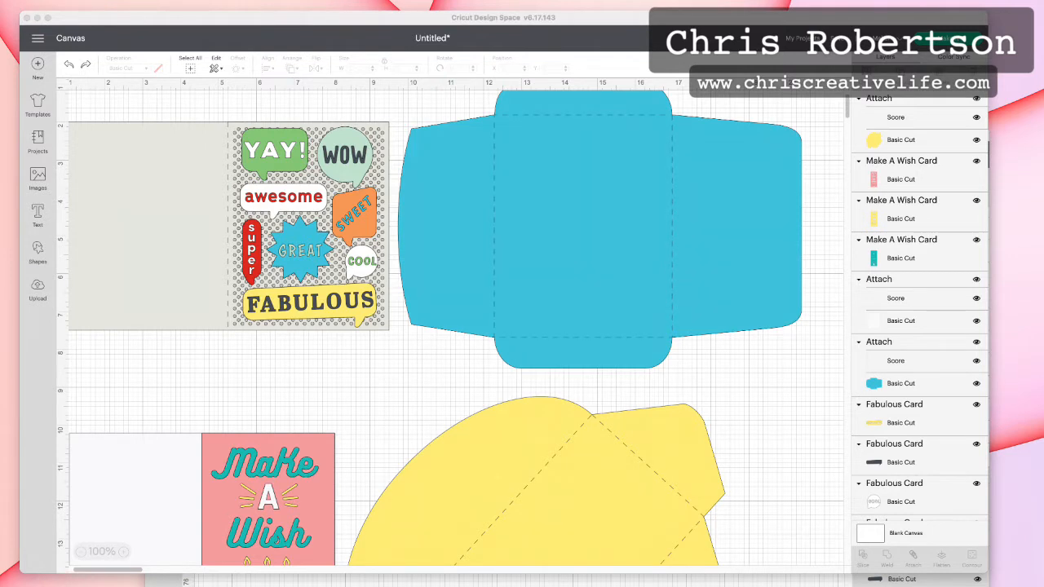
- Delete the blue envelope of the Fabulous card from the untitled project
{"action": "left_click", "coordinate": [661, 461]}
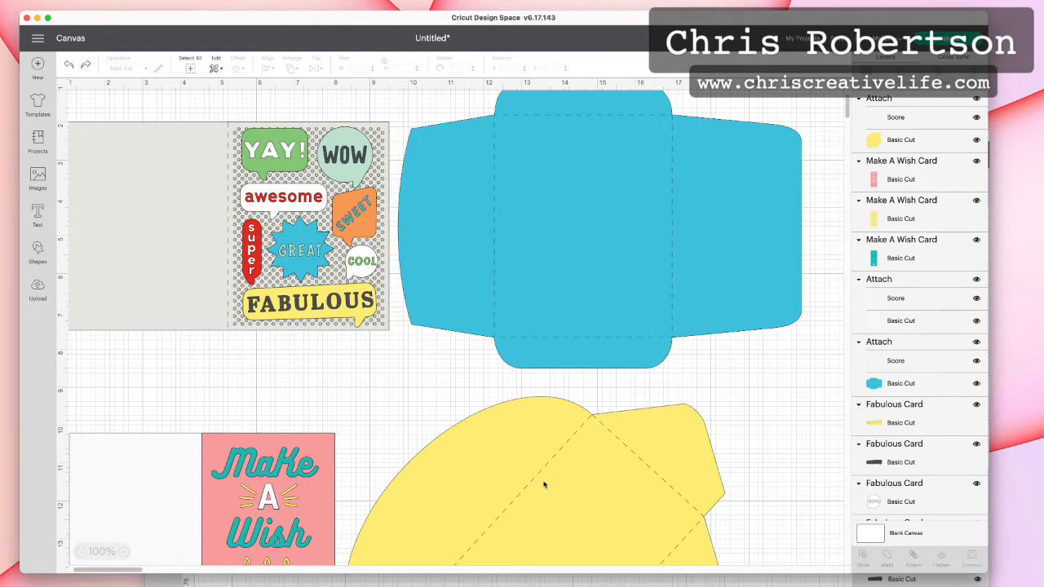
{"action": "scroll", "coordinate": [548, 478], "scroll_direction": "down", "scroll_amount": 5}
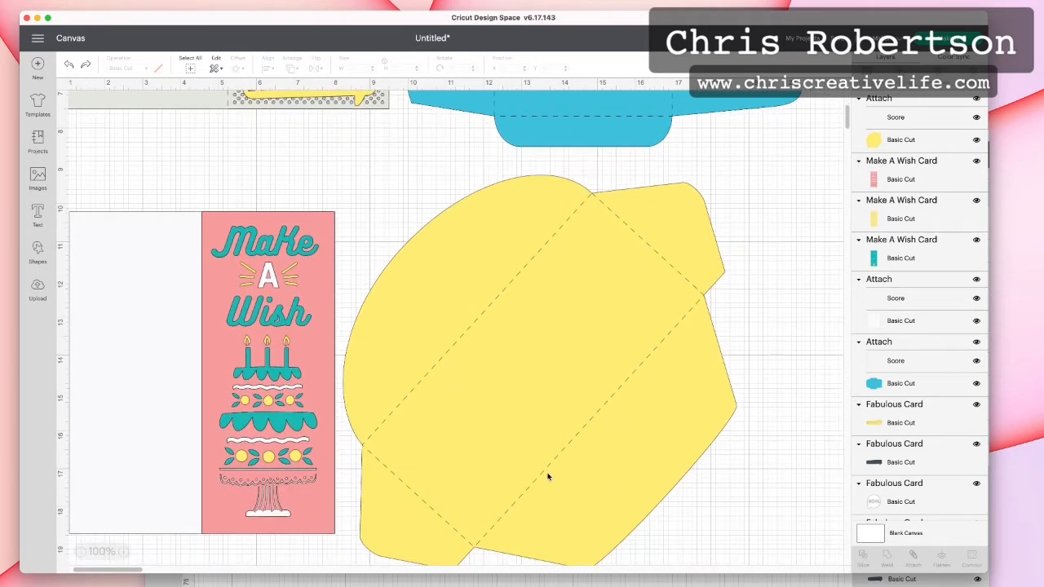
{"action": "scroll", "coordinate": [549, 477], "scroll_direction": "up", "scroll_amount": 6}
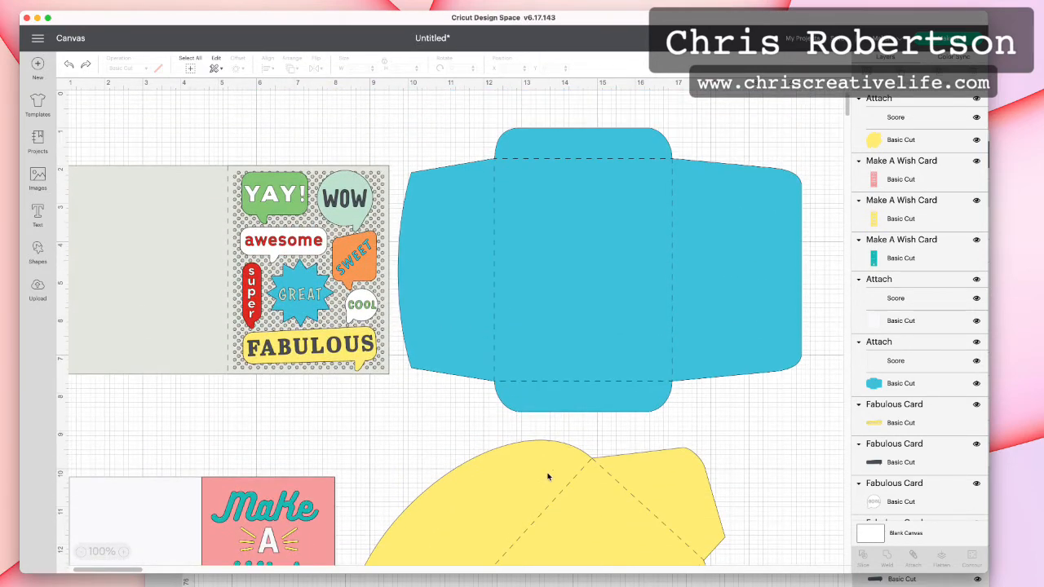
{"action": "left_click", "coordinate": [490, 349]}
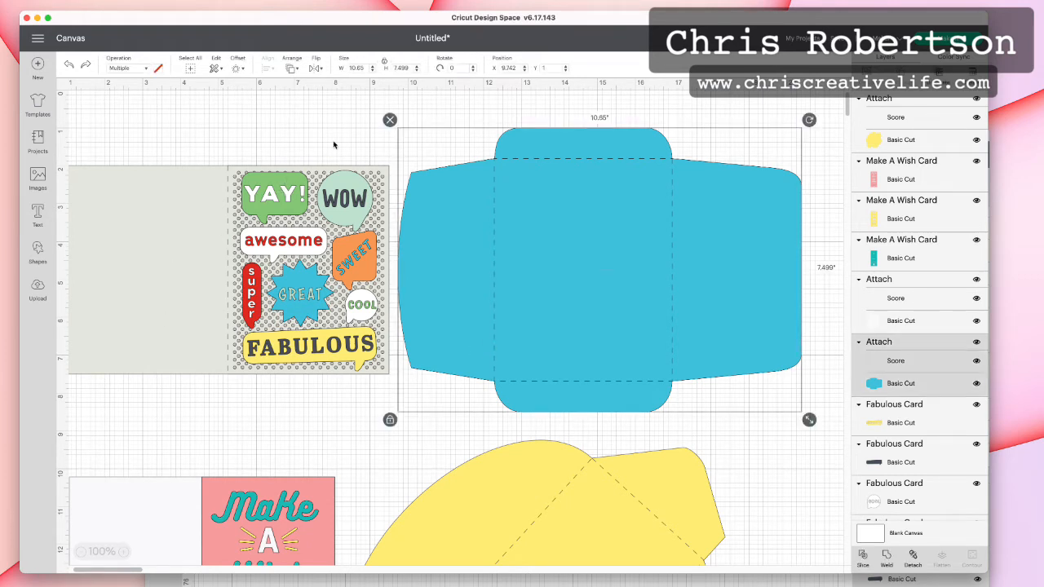
{"action": "left_click", "coordinate": [390, 120]}
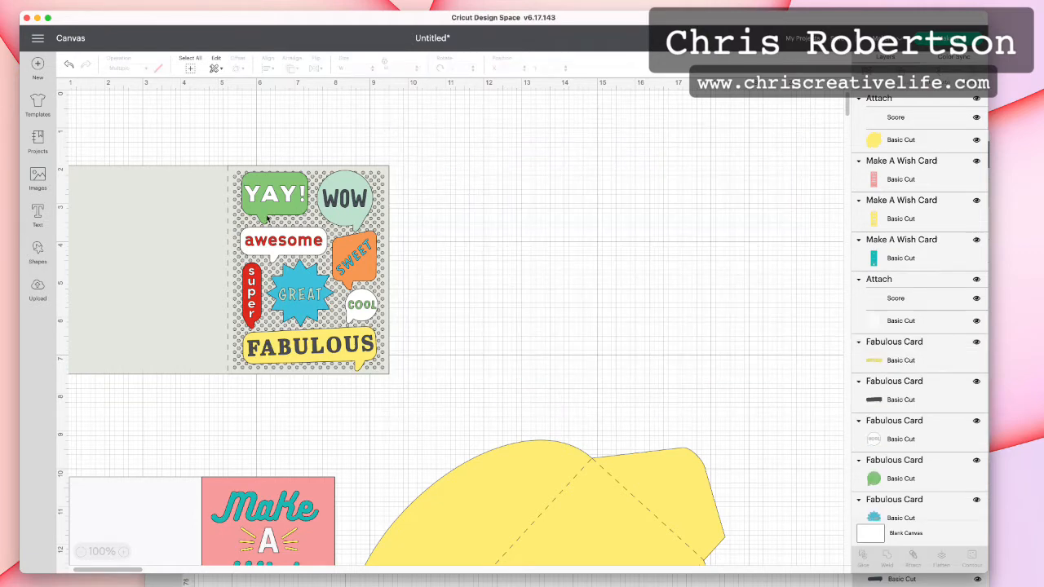
- Move the Fabulous card's scored, dotted base aside and delete it together with the gray rectangle behind the speech bubbles
{"action": "left_click", "coordinate": [233, 212]}
{"action": "left_click_drag", "start_coordinate": [234, 212], "coordinate": [453, 218]}
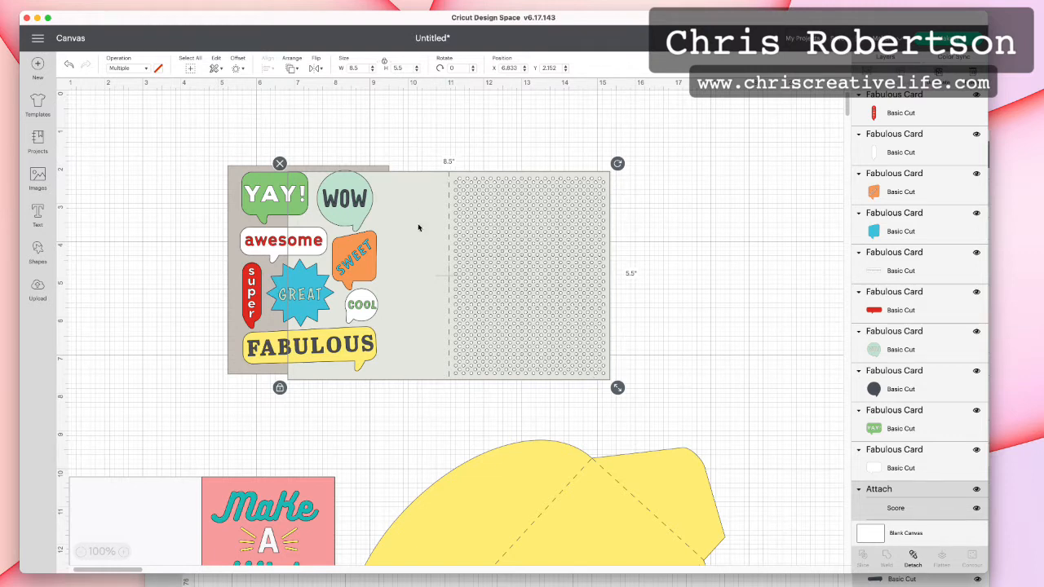
{"action": "left_click_drag", "start_coordinate": [419, 228], "coordinate": [492, 203]}
{"action": "left_click", "coordinate": [354, 141]}
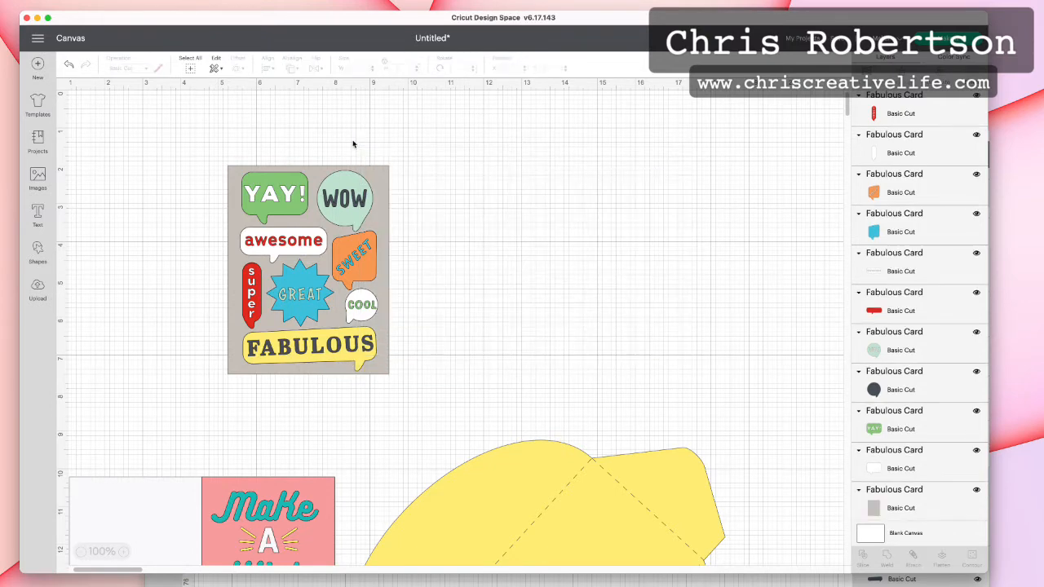
{"action": "left_click", "coordinate": [382, 176]}
{"action": "left_click", "coordinate": [220, 158]}
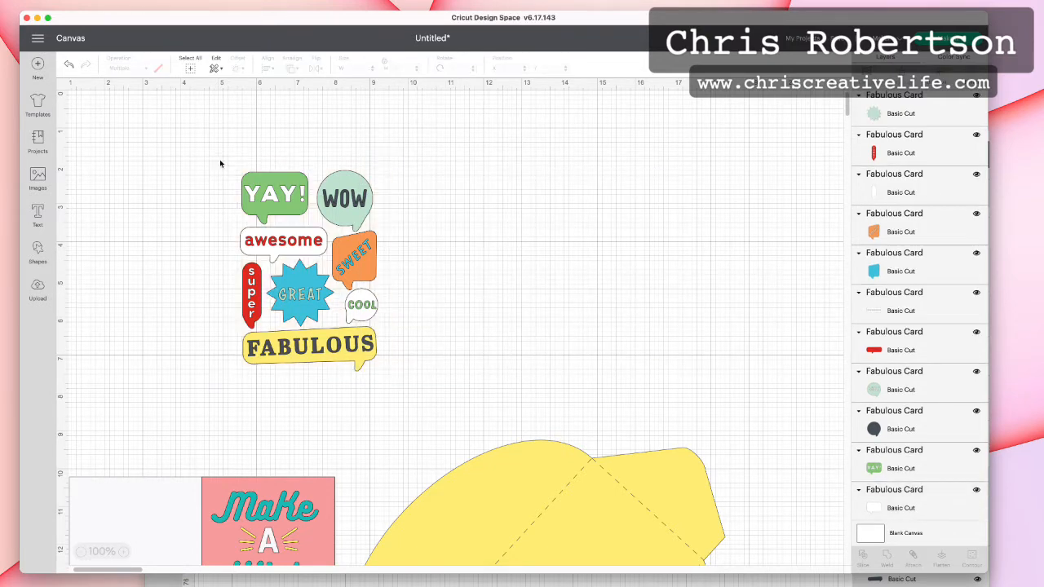
- Move the yellow Make A Wish envelope up beside the speech bubbles and delete it
{"action": "left_click", "coordinate": [667, 462]}
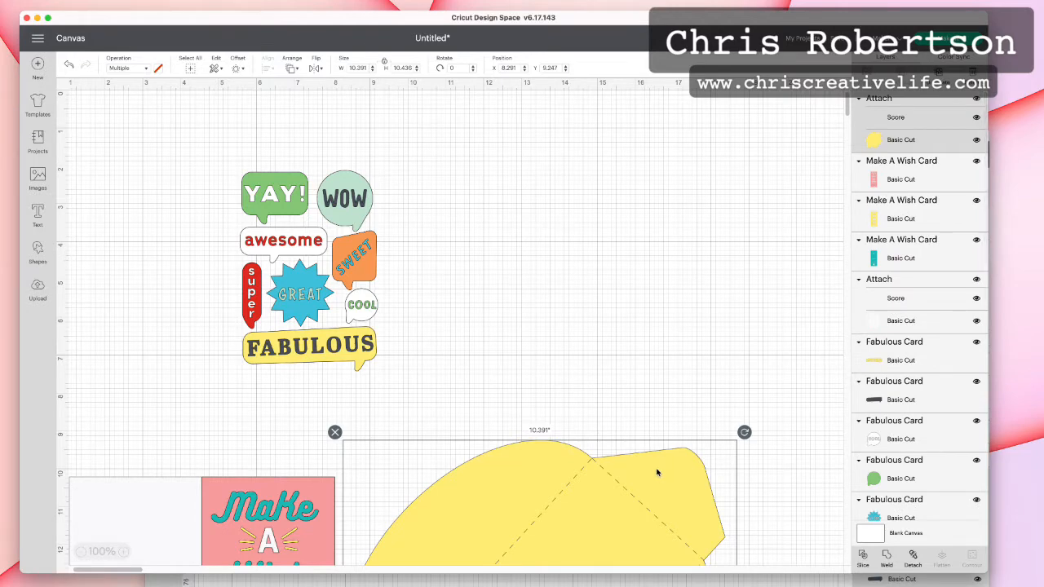
{"action": "left_click_drag", "start_coordinate": [659, 473], "coordinate": [725, 191]}
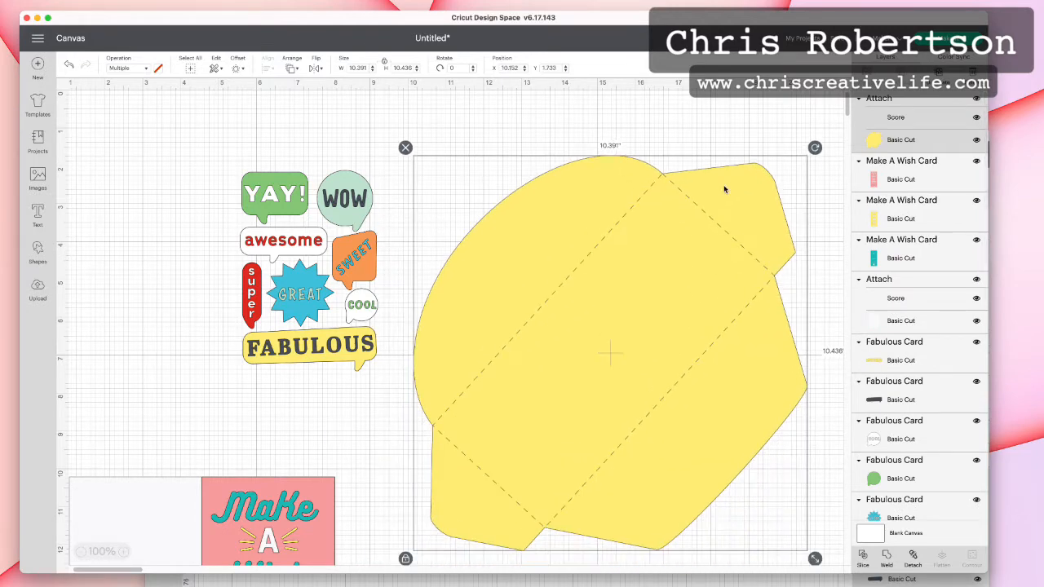
{"action": "left_click", "coordinate": [406, 149]}
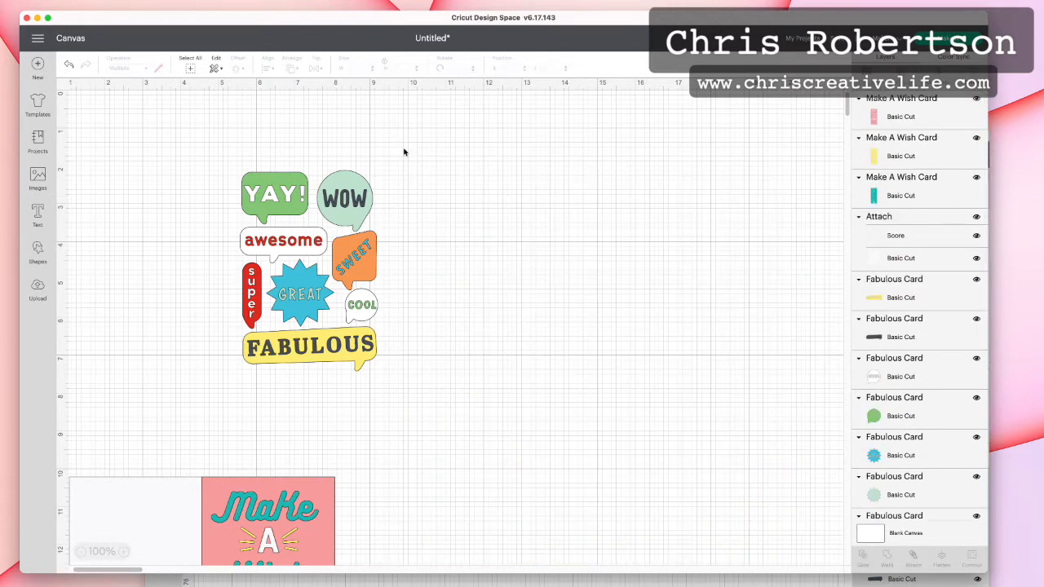
- Move the Make A Wish card's white scored base beside the speech bubbles and delete the card's teal, pink and yellow layers
{"action": "left_click", "coordinate": [313, 492]}
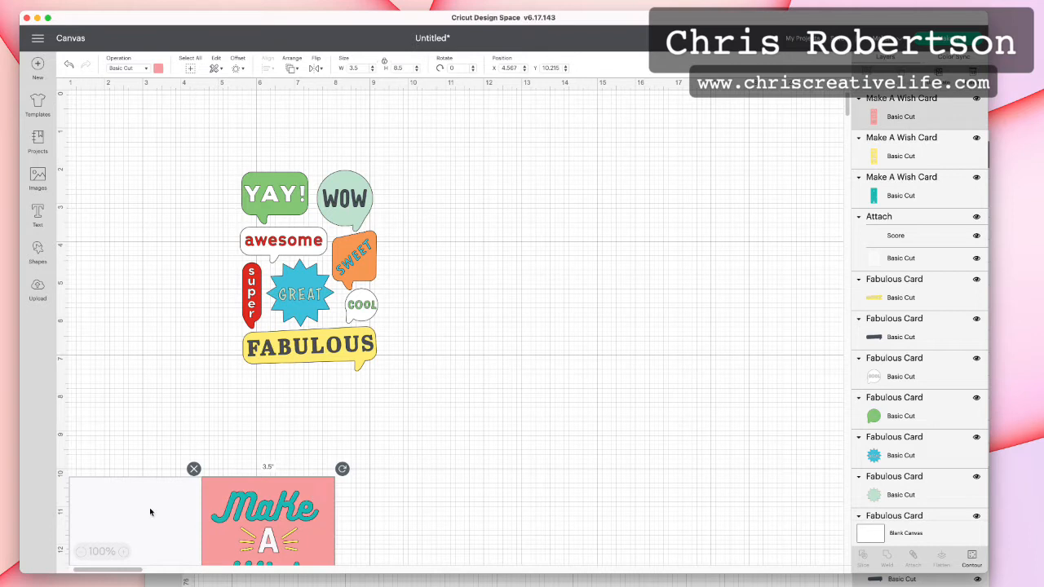
{"action": "left_click_drag", "start_coordinate": [149, 507], "coordinate": [485, 167]}
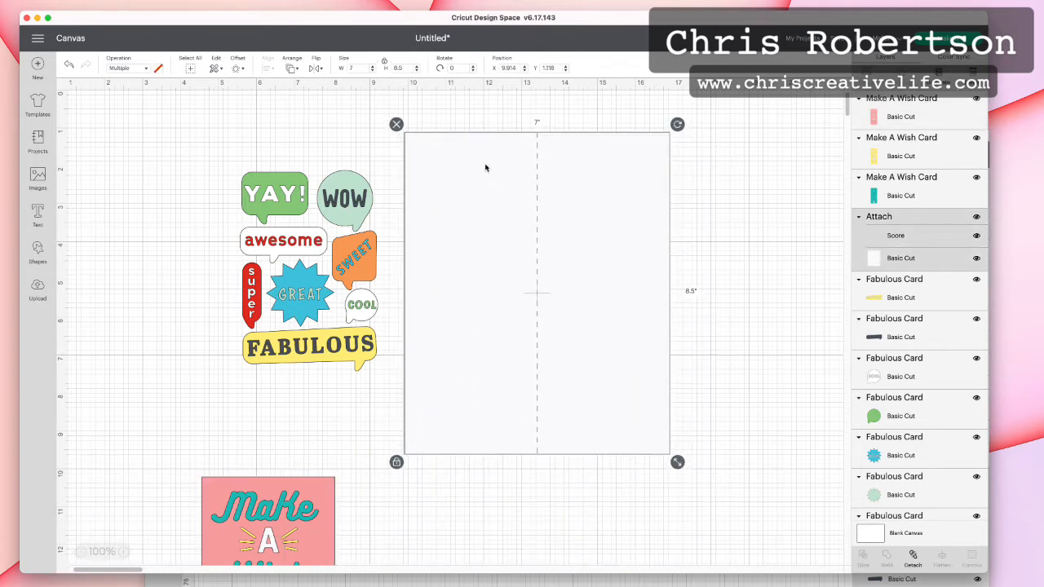
{"action": "left_click", "coordinate": [318, 504]}
{"action": "left_click_drag", "start_coordinate": [318, 503], "coordinate": [248, 454]}
{"action": "left_click_drag", "start_coordinate": [317, 496], "coordinate": [319, 422]}
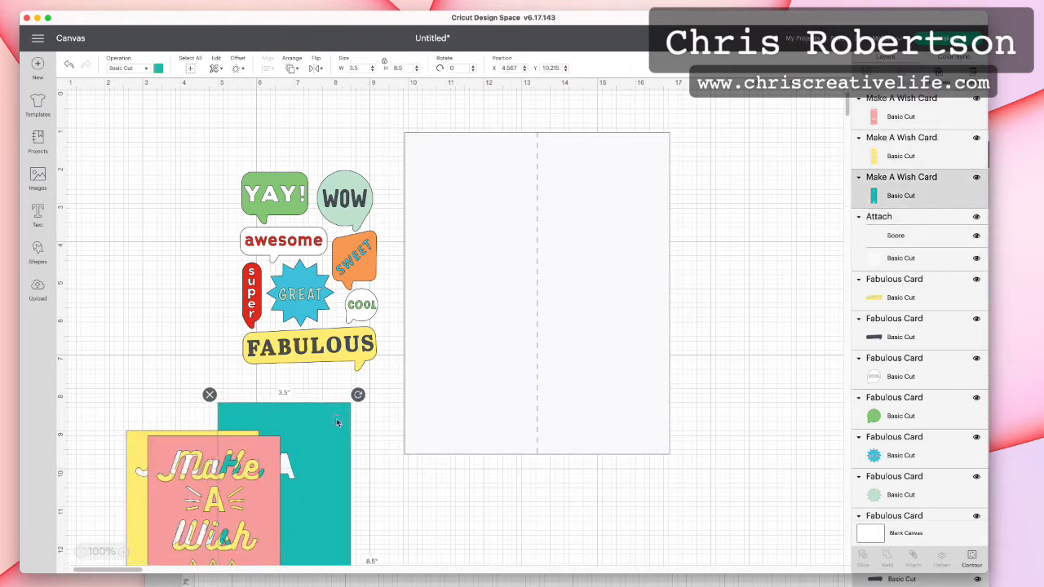
{"action": "left_click", "coordinate": [210, 393]}
{"action": "left_click", "coordinate": [176, 449]}
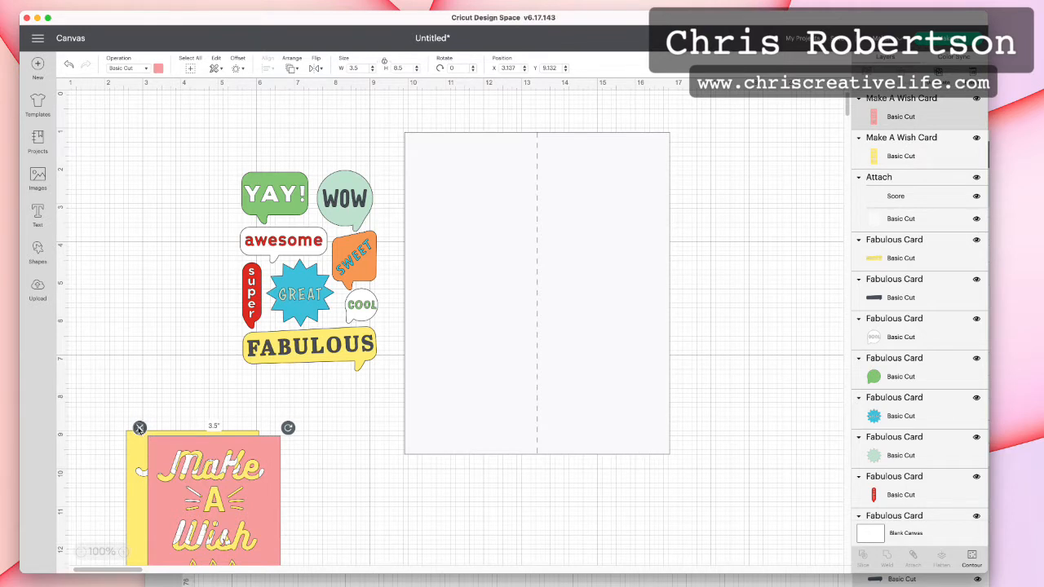
{"action": "left_click", "coordinate": [136, 426]}
{"action": "left_click", "coordinate": [139, 446]}
{"action": "left_click", "coordinate": [119, 425]}
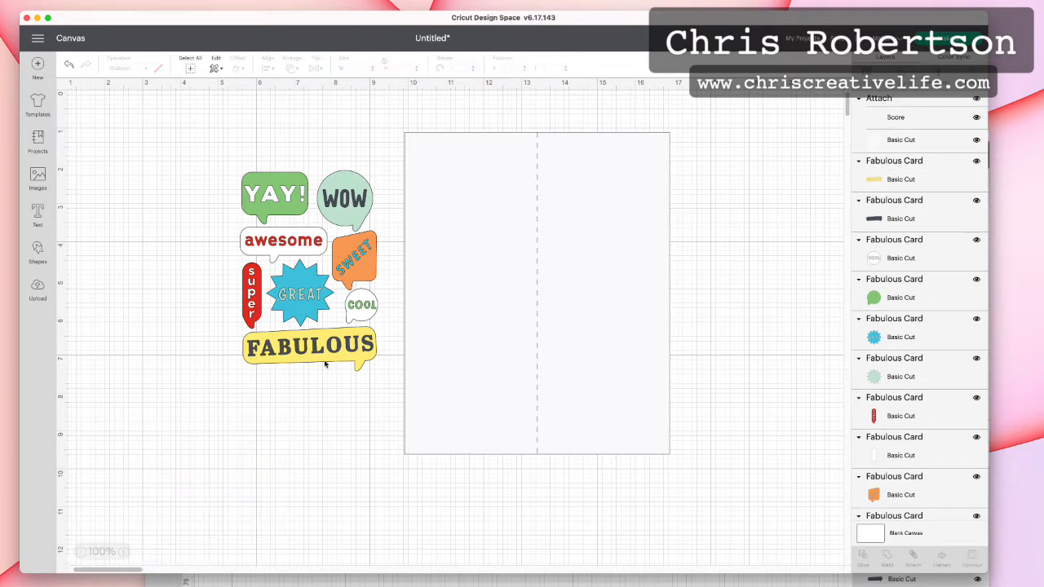
- Group the FABULOUS bubble's yellow and dark gray layers and place it at the lower edge of the card front
{"action": "left_click", "coordinate": [356, 356]}
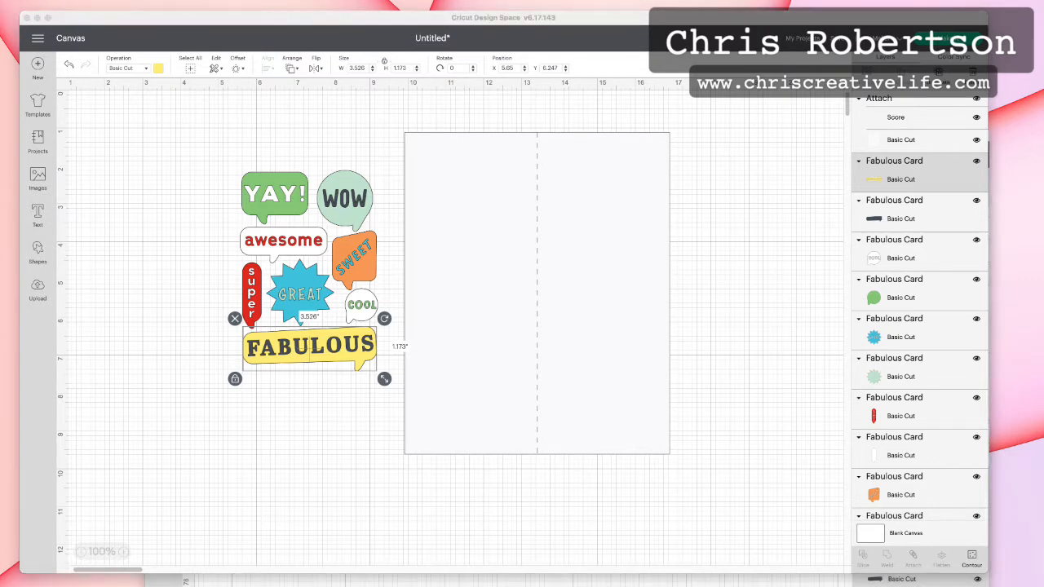
{"action": "left_click", "coordinate": [717, 428]}
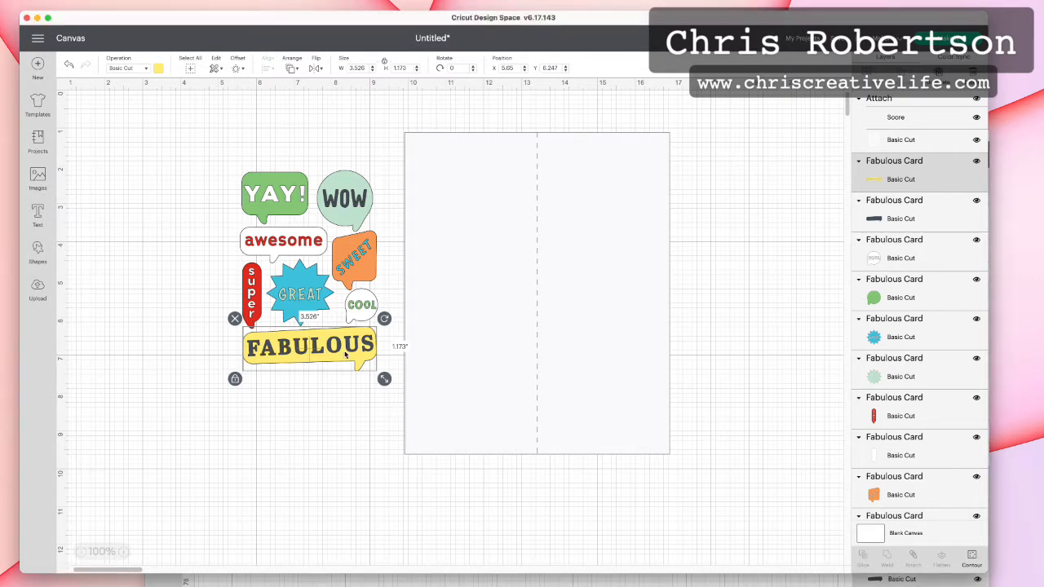
{"action": "left_click", "coordinate": [878, 221], "text": "shift"}
{"action": "left_click", "coordinate": [873, 75]}
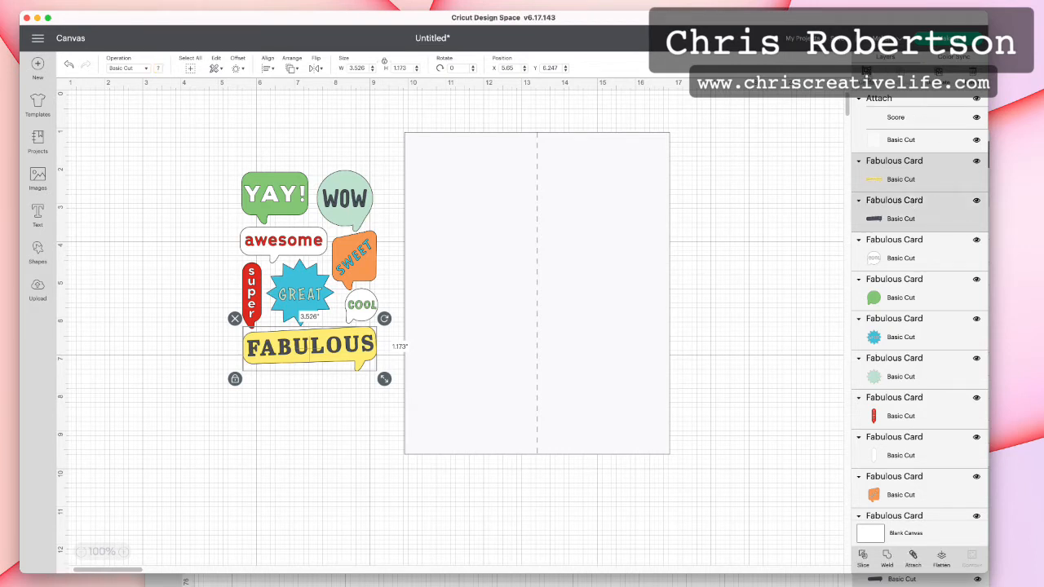
{"action": "left_click_drag", "start_coordinate": [373, 344], "coordinate": [653, 418]}
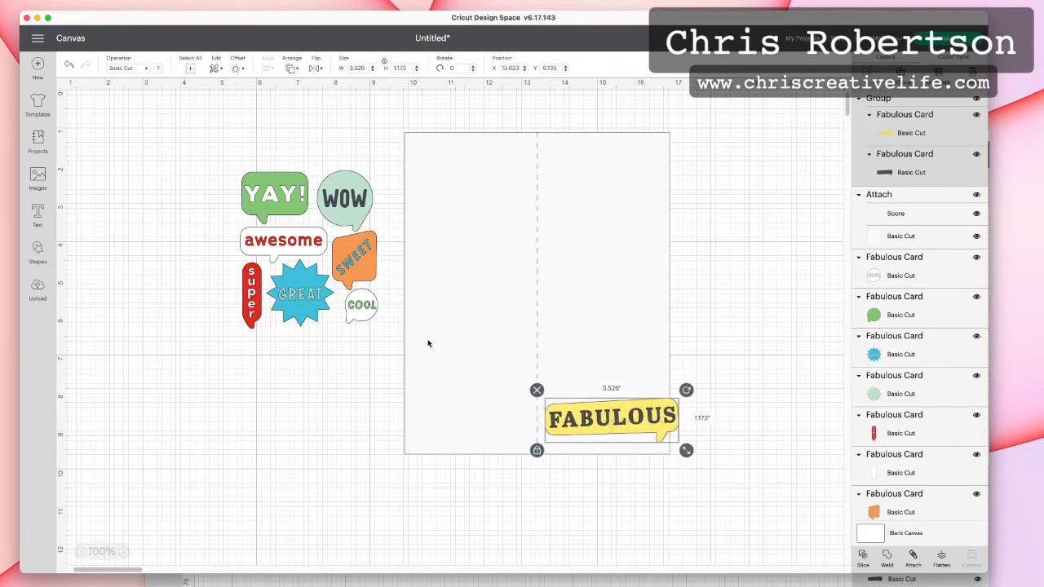
- Group the COOL bubble's white and green layers and place it just above FABULOUS on the card front
{"action": "left_click", "coordinate": [355, 303]}
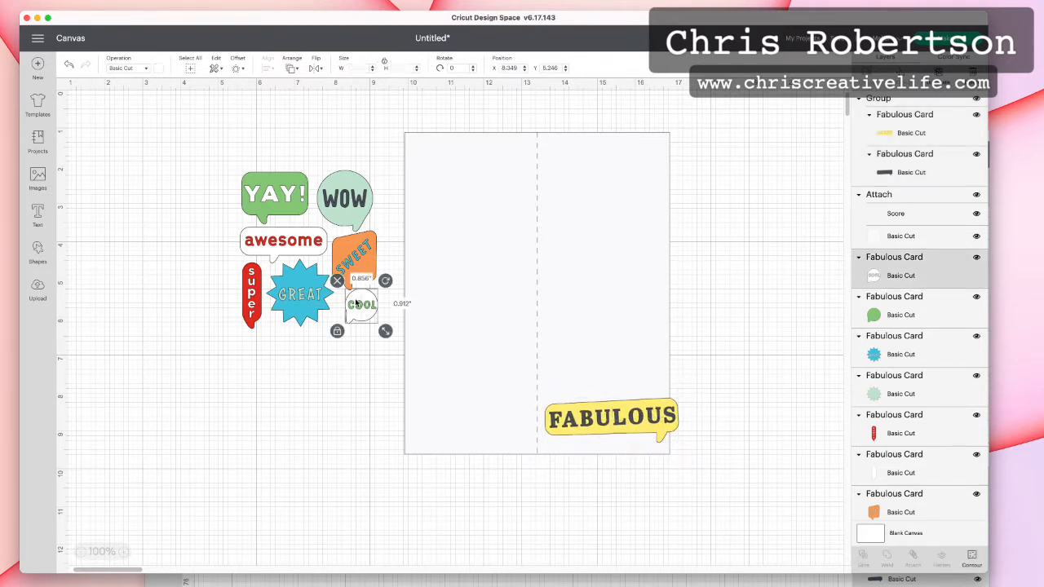
{"action": "left_click", "coordinate": [875, 318], "text": "shift"}
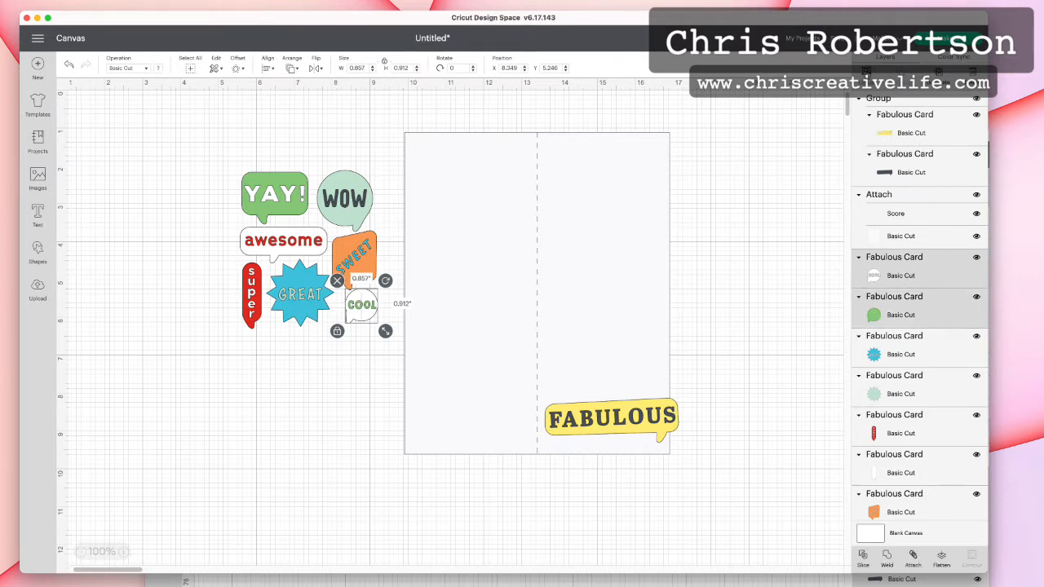
{"action": "left_click", "coordinate": [865, 72]}
{"action": "left_click_drag", "start_coordinate": [359, 310], "coordinate": [634, 364]}
- Group the GREAT starburst's blue and mint layers and place it beside COOL, next to the card's fold line
{"action": "left_click", "coordinate": [323, 308]}
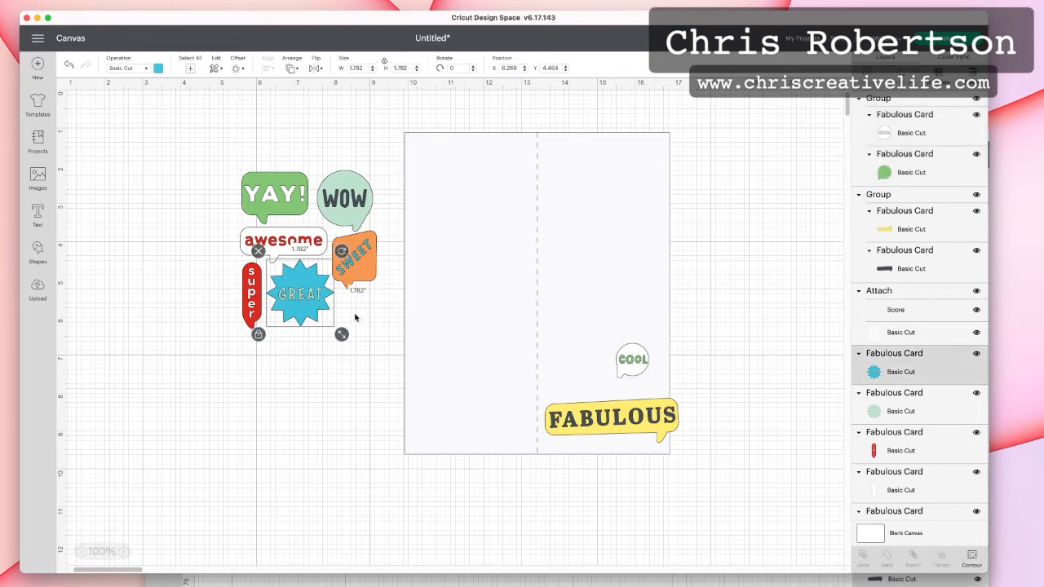
{"action": "left_click", "coordinate": [873, 412], "text": "shift"}
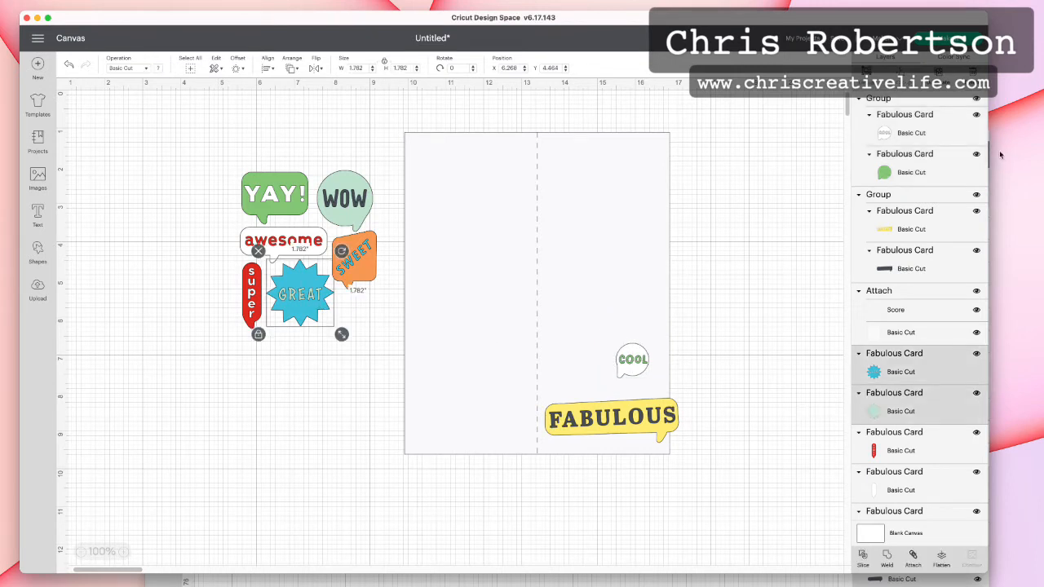
{"action": "left_click", "coordinate": [865, 72]}
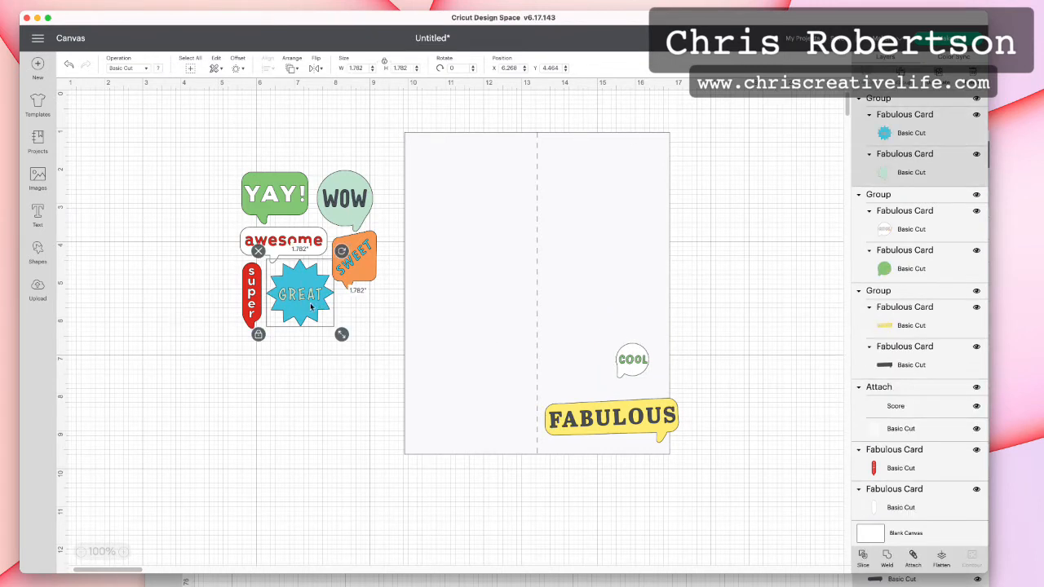
{"action": "left_click_drag", "start_coordinate": [312, 306], "coordinate": [591, 370]}
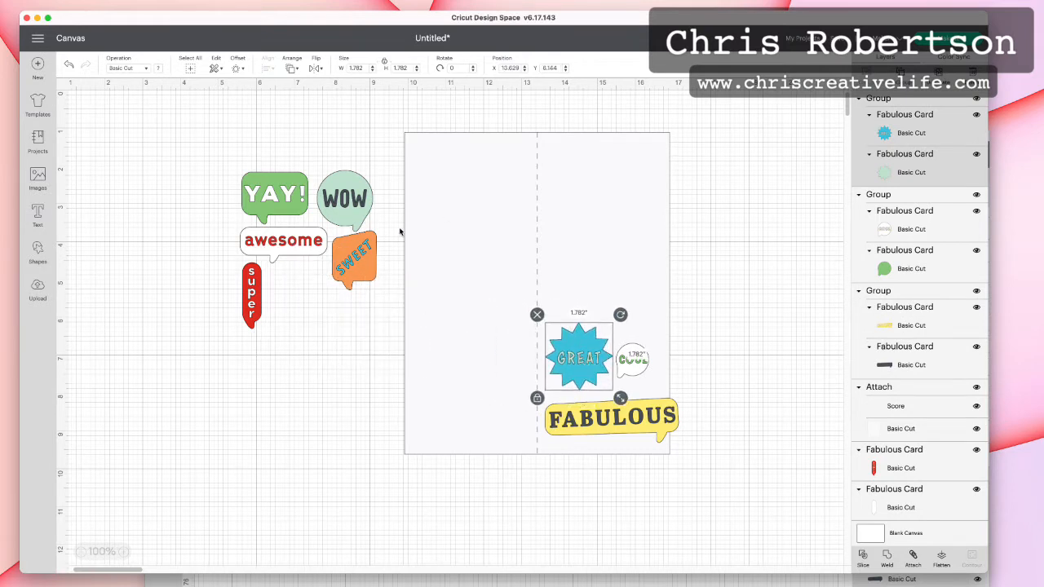
- Group the SWEET bubble's orange and blue layers and place it above COOL on the card front
{"action": "left_click", "coordinate": [372, 261]}
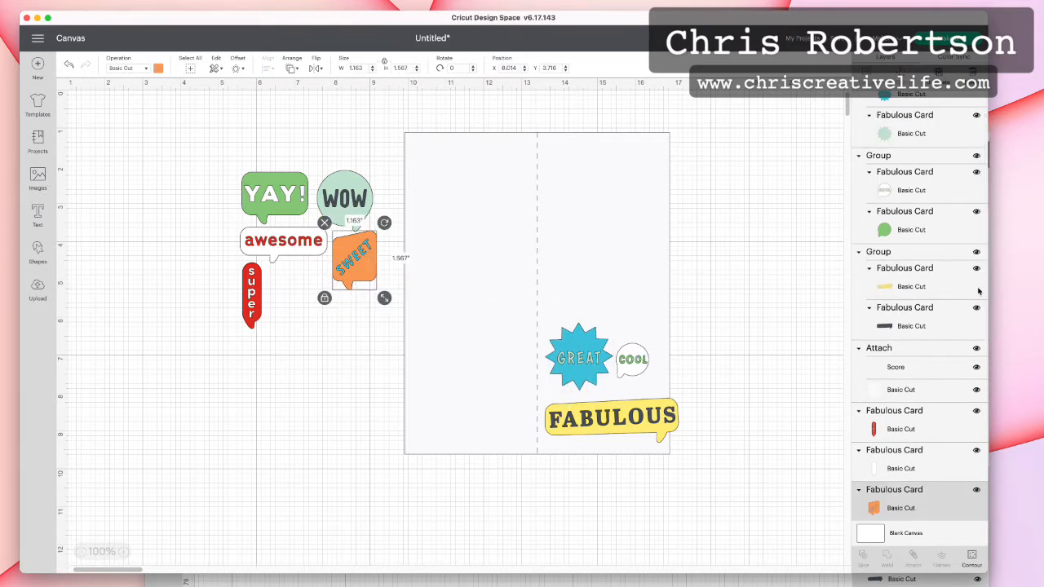
{"action": "scroll", "coordinate": [911, 468], "scroll_direction": "down", "scroll_amount": 3}
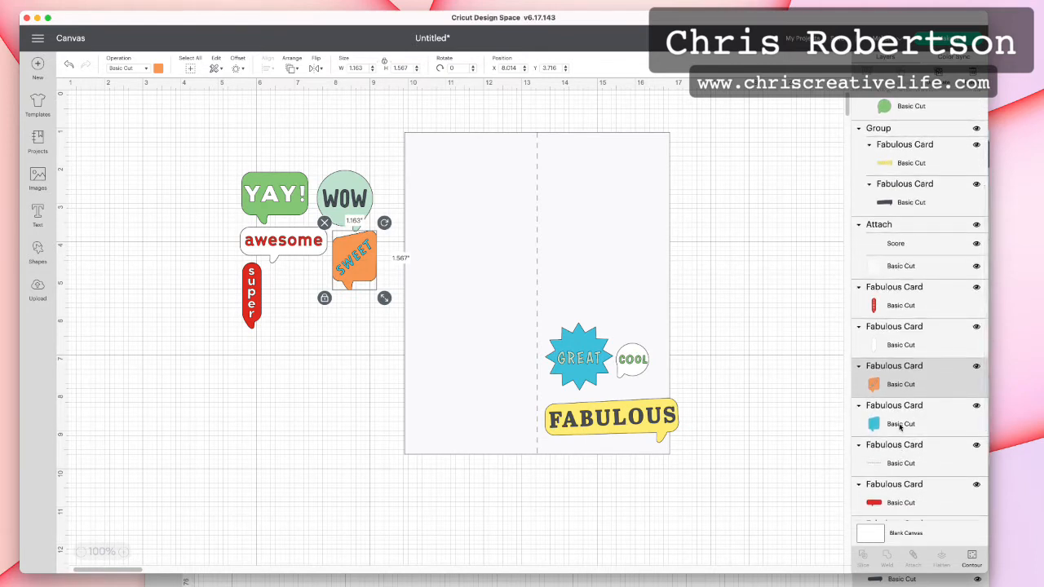
{"action": "left_click", "coordinate": [901, 424], "text": "shift"}
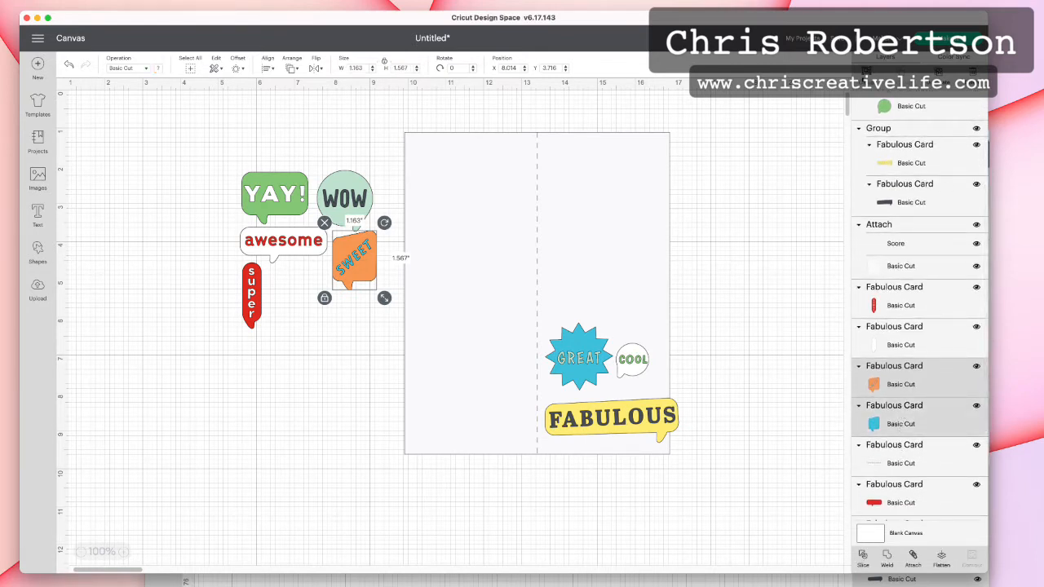
{"action": "key", "text": "super+g"}
{"action": "left_click_drag", "start_coordinate": [357, 267], "coordinate": [633, 302]}
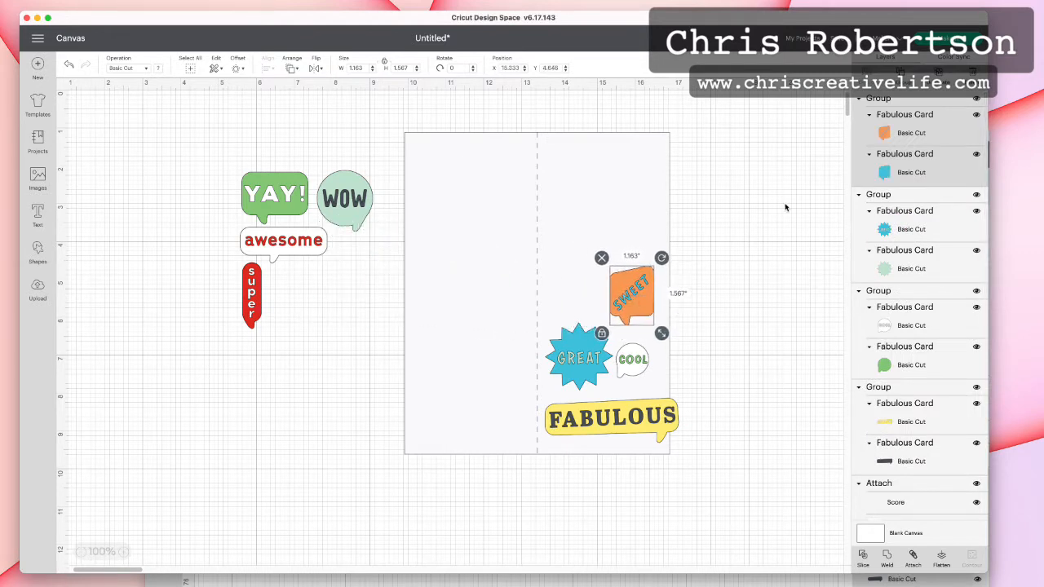
- Group the WOW bubble's mint and dark gray layers and place it near the upper edge of the card front
{"action": "left_click", "coordinate": [330, 209]}
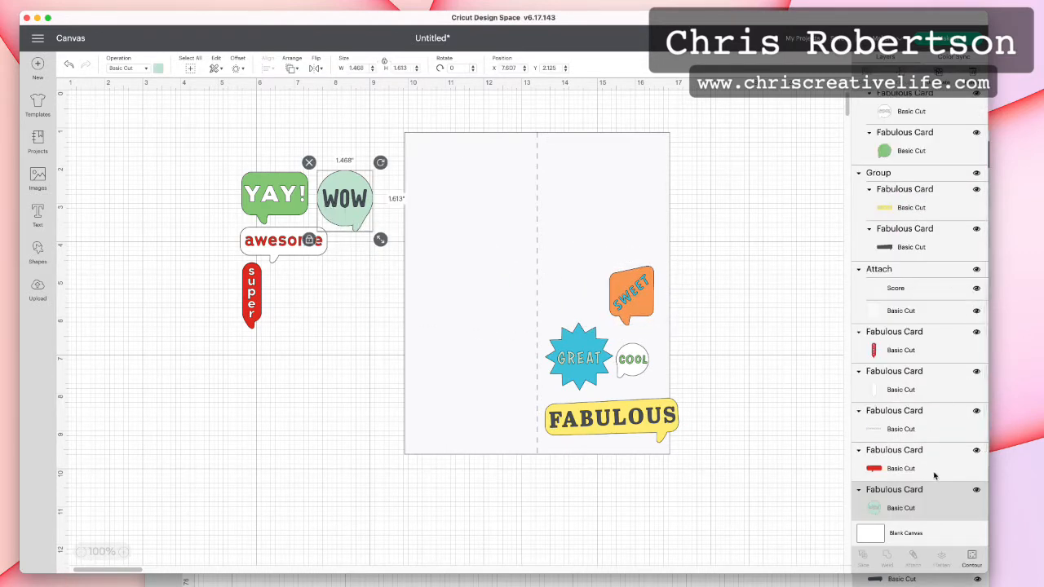
{"action": "scroll", "coordinate": [932, 476], "scroll_direction": "down", "scroll_amount": 3}
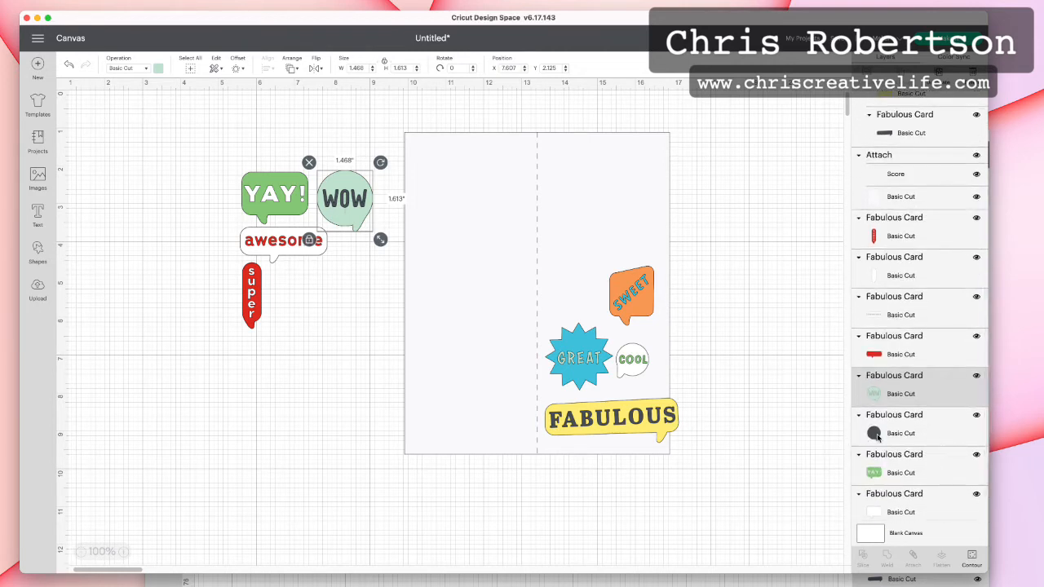
{"action": "left_click", "coordinate": [874, 433], "text": "shift"}
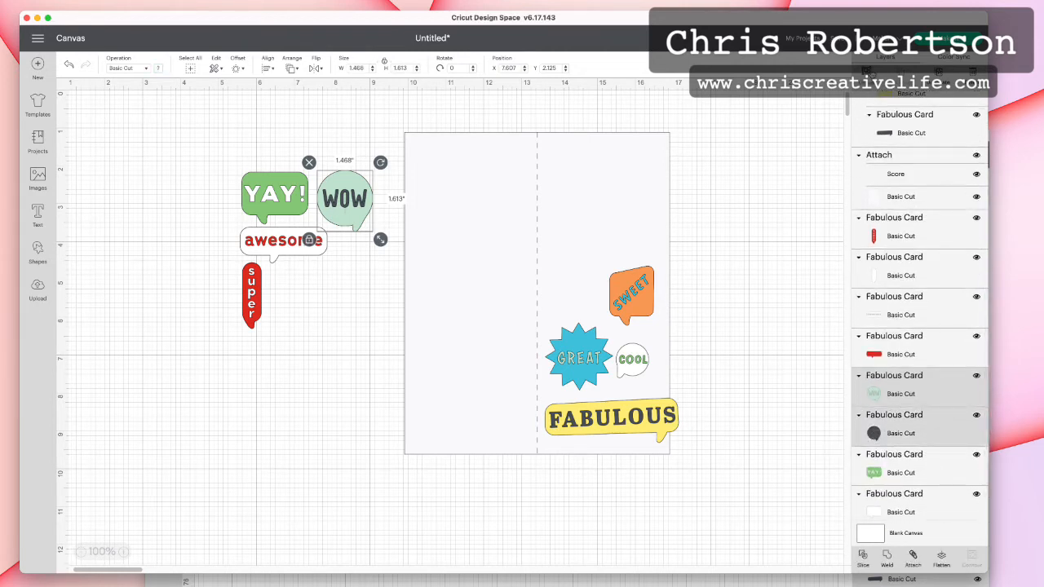
{"action": "left_click", "coordinate": [868, 72]}
{"action": "left_click_drag", "start_coordinate": [347, 201], "coordinate": [631, 174]}
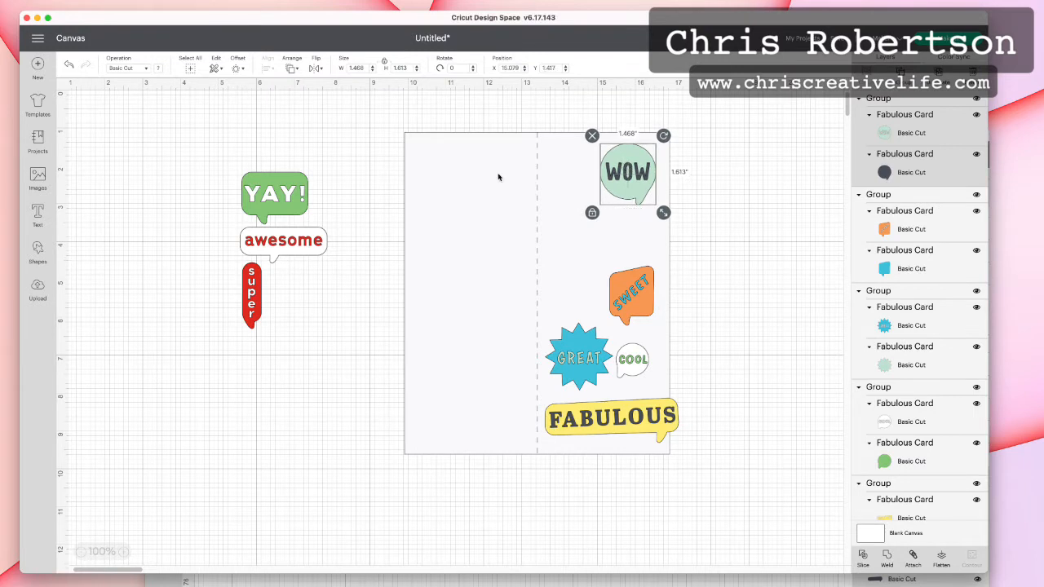
- Group the YAY! bubble's green and white layers and place it below WOW, next to the card's fold line
{"action": "left_click", "coordinate": [275, 186]}
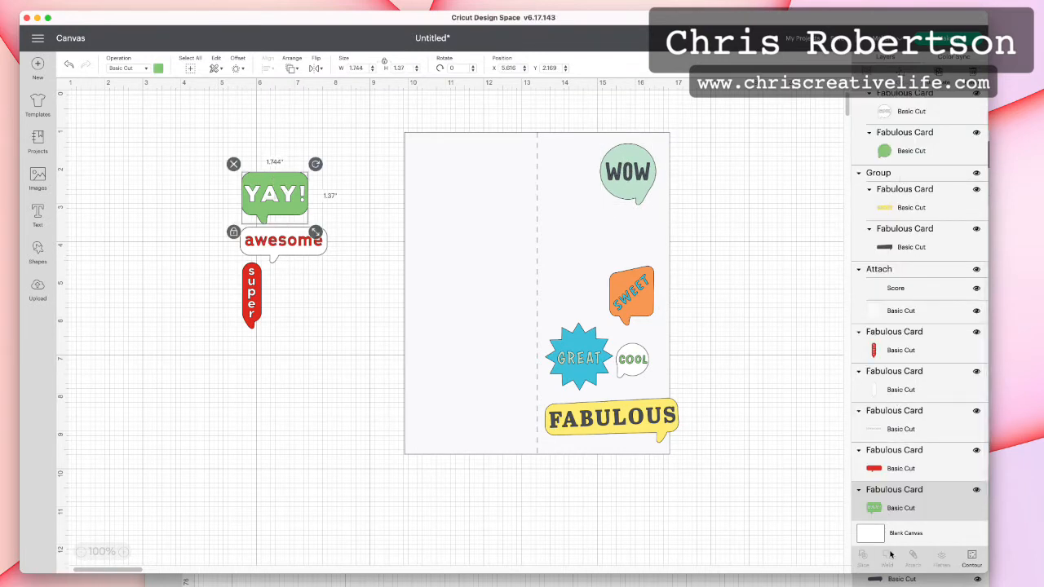
{"action": "scroll", "coordinate": [872, 499], "scroll_direction": "down", "scroll_amount": 1}
{"action": "left_click", "coordinate": [899, 494], "text": "shift"}
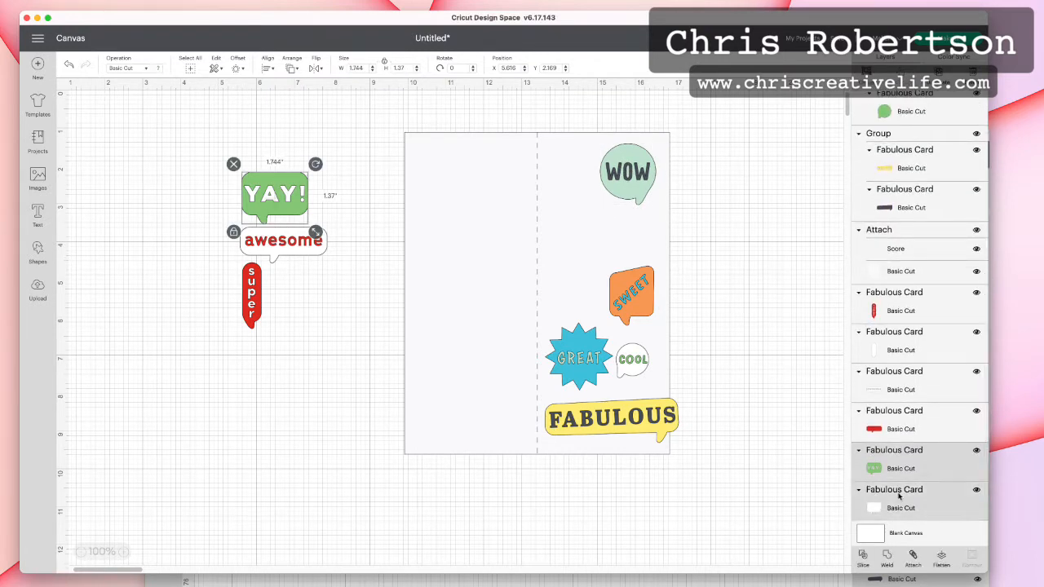
{"action": "left_click", "coordinate": [866, 72]}
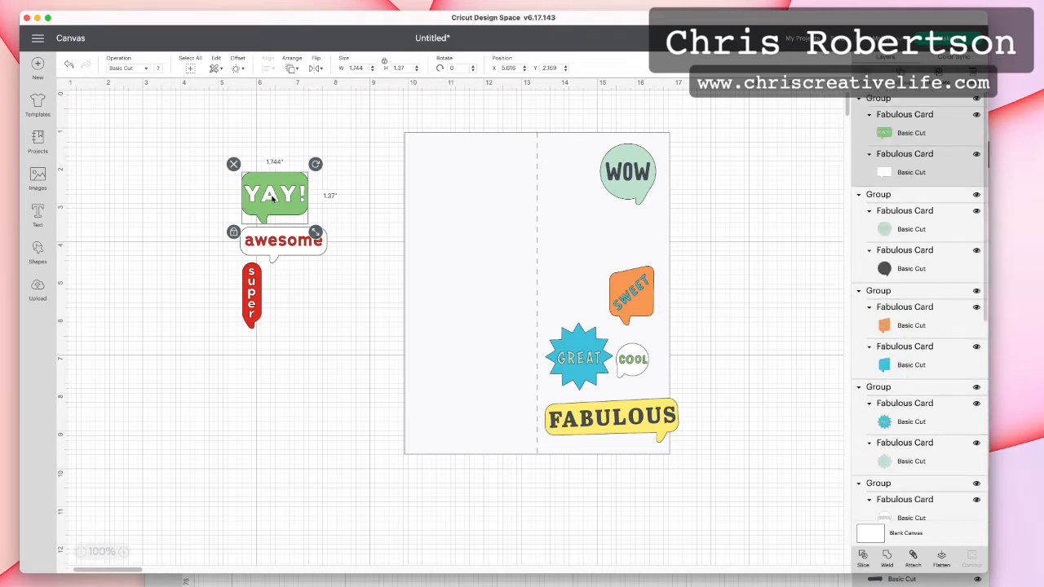
{"action": "left_click_drag", "start_coordinate": [275, 194], "coordinate": [576, 229]}
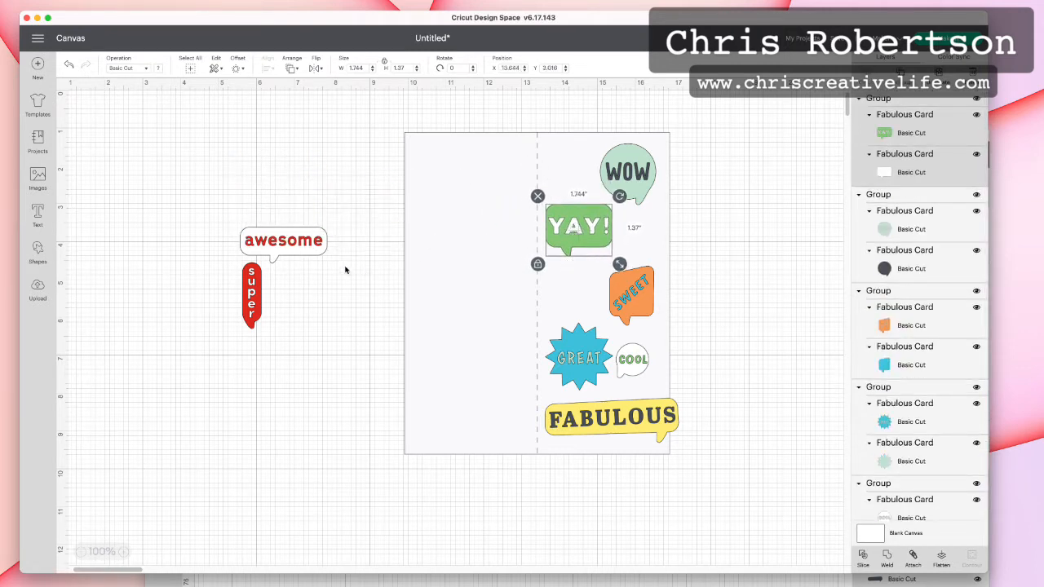
- Group the awesome bubble's white and red layers and place it between YAY! and GREAT, overlapping SWEET
{"action": "left_click", "coordinate": [320, 253]}
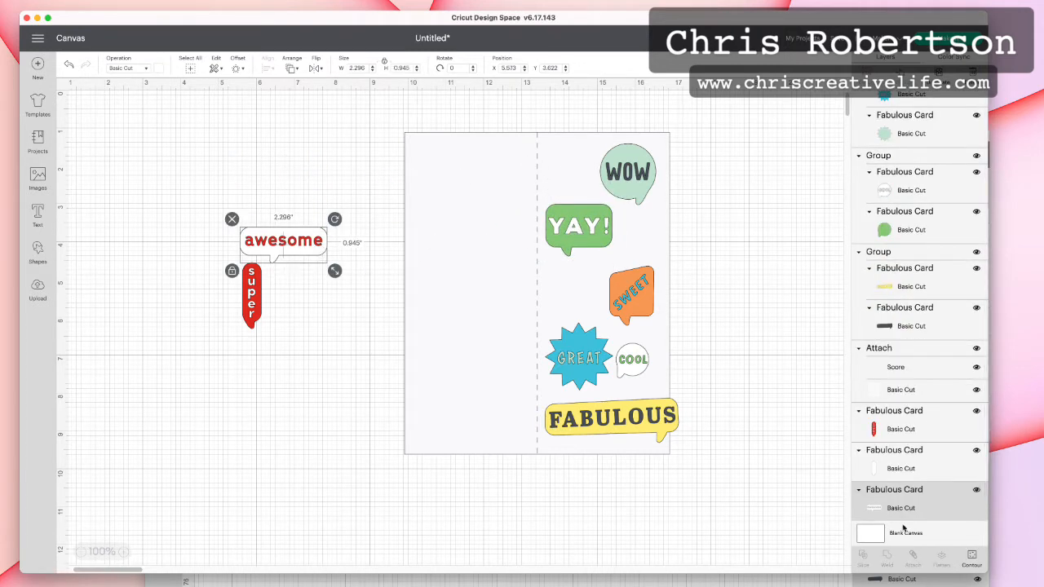
{"action": "scroll", "coordinate": [893, 494], "scroll_direction": "down", "scroll_amount": 1}
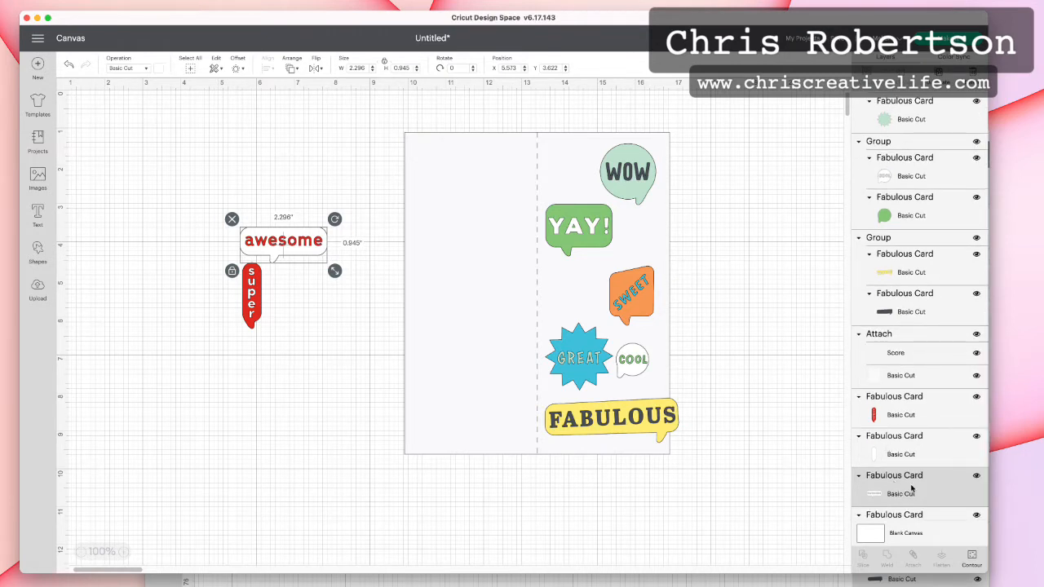
{"action": "scroll", "coordinate": [914, 490], "scroll_direction": "down", "scroll_amount": 2}
{"action": "left_click", "coordinate": [913, 503], "text": "shift"}
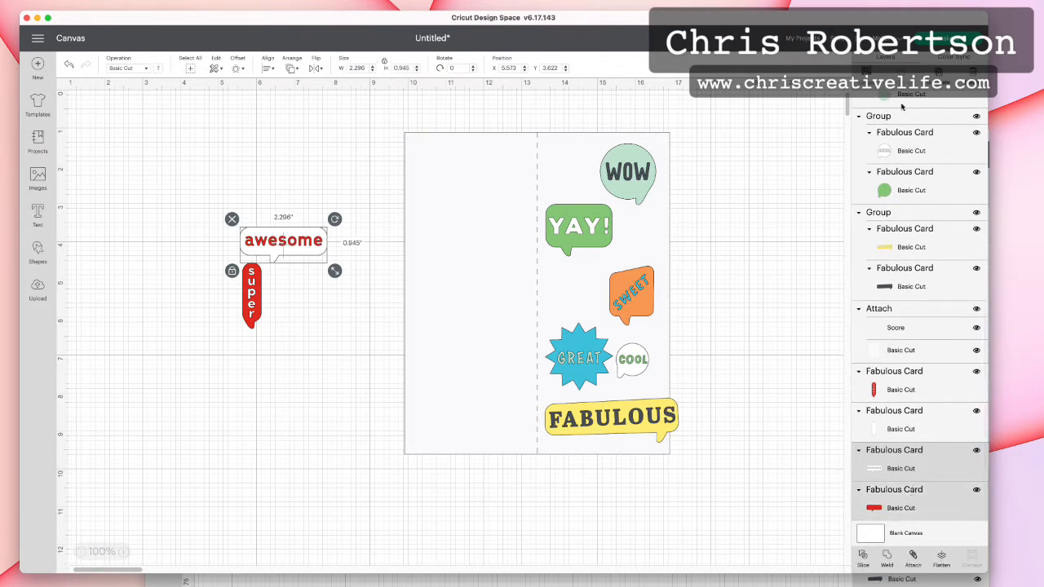
{"action": "key", "text": "super+g"}
{"action": "left_click_drag", "start_coordinate": [301, 244], "coordinate": [612, 284]}
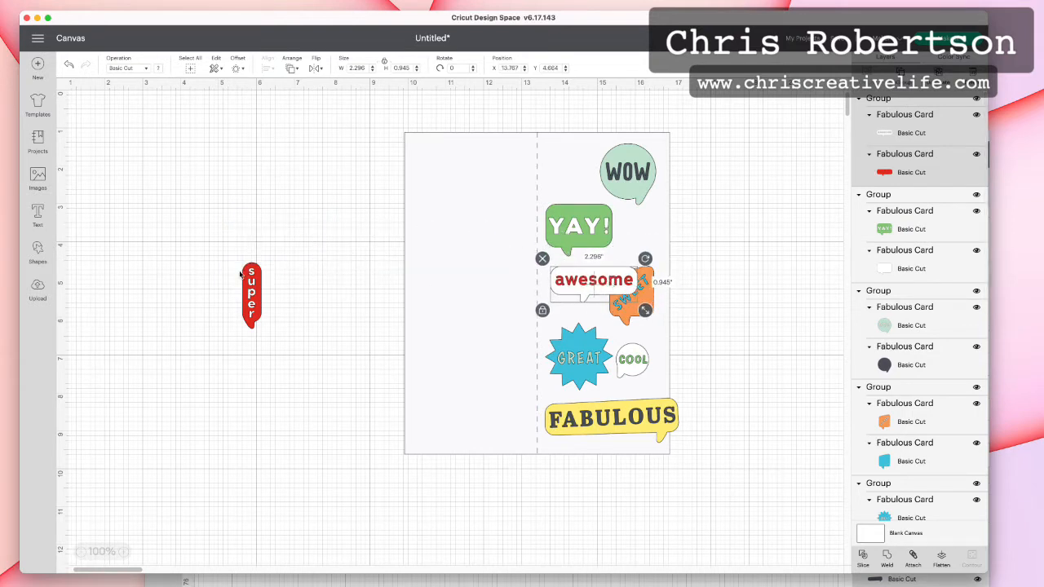
- Group the super bubble's red and white layers and place it beside WOW at the outer edge of the card front
{"action": "left_click_drag", "start_coordinate": [232, 260], "coordinate": [339, 346]}
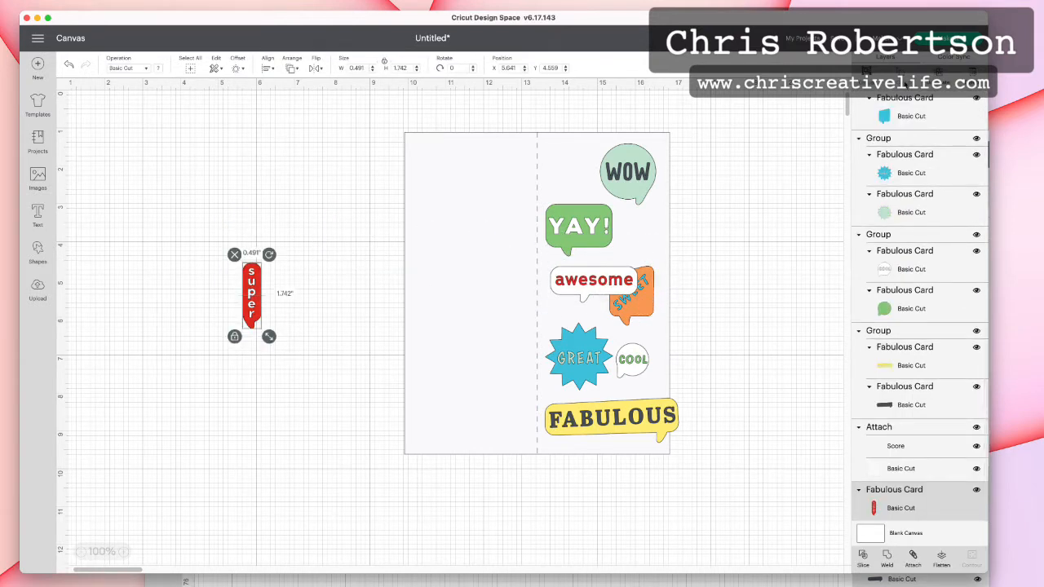
{"action": "key", "text": "super+g"}
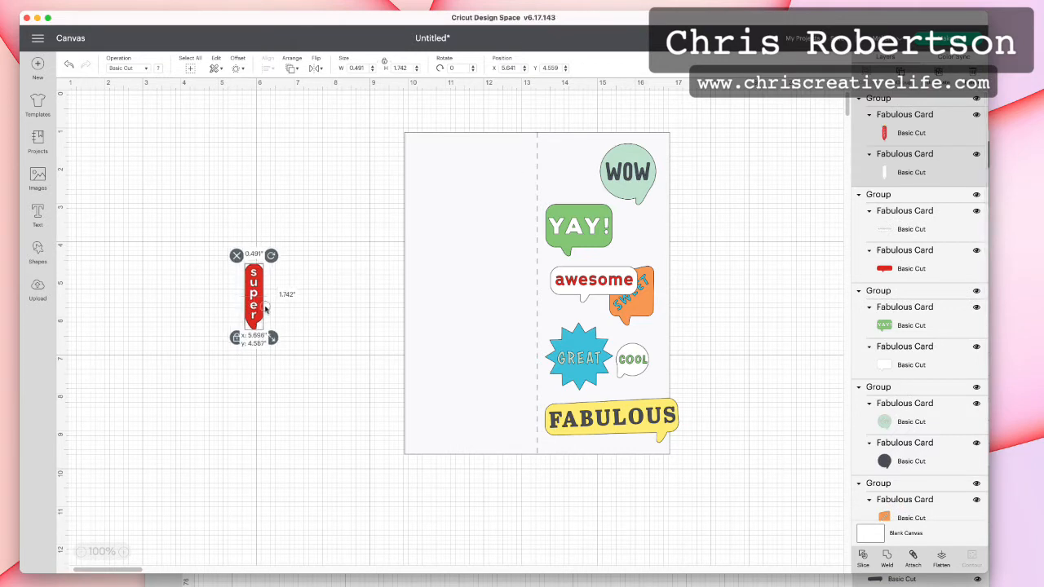
{"action": "left_click_drag", "start_coordinate": [262, 296], "coordinate": [671, 197]}
- Scale the grouped FABULOUS bubble down to about 2.96 inches wide so it fits within the card front
{"action": "left_click", "coordinate": [624, 418]}
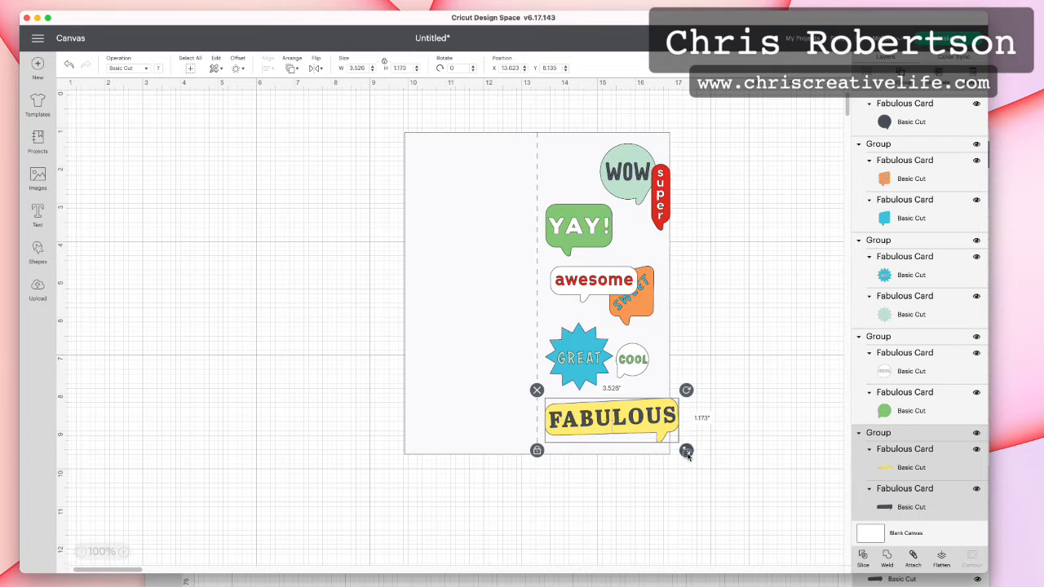
{"action": "left_click_drag", "start_coordinate": [687, 451], "coordinate": [638, 431]}
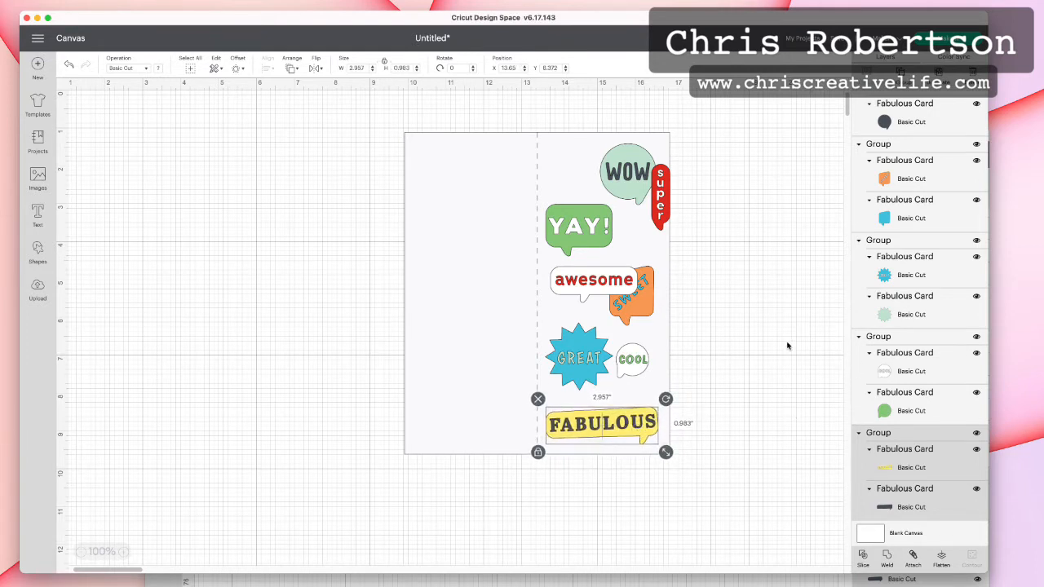
- Enlarge the WOW bubble to about 1.96 inches wide and position it near the card front's upper edge
{"action": "left_click", "coordinate": [744, 354]}
{"action": "left_click", "coordinate": [602, 233]}
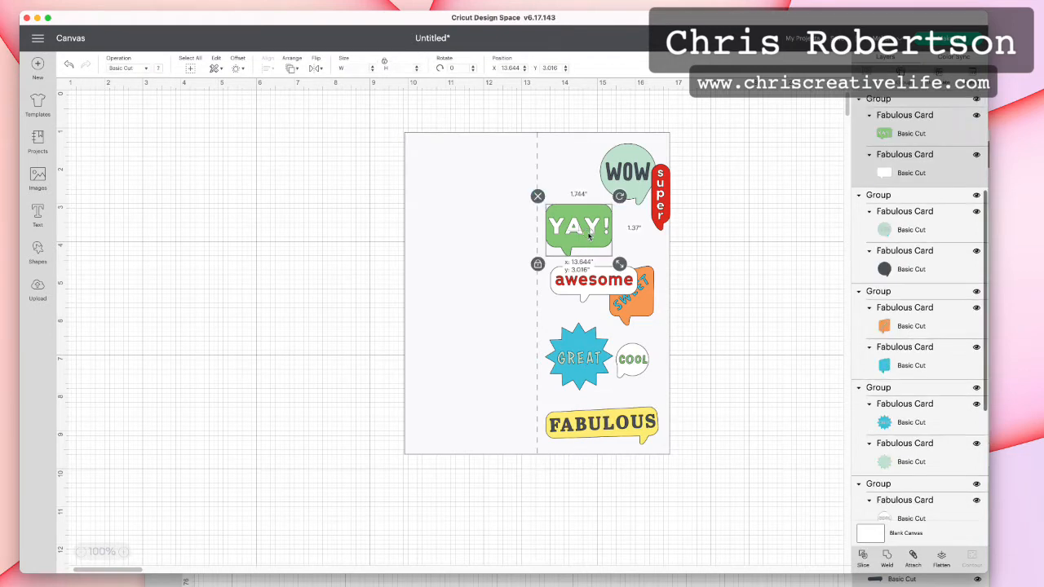
{"action": "left_click", "coordinate": [630, 183]}
{"action": "left_click_drag", "start_coordinate": [662, 211], "coordinate": [652, 227]}
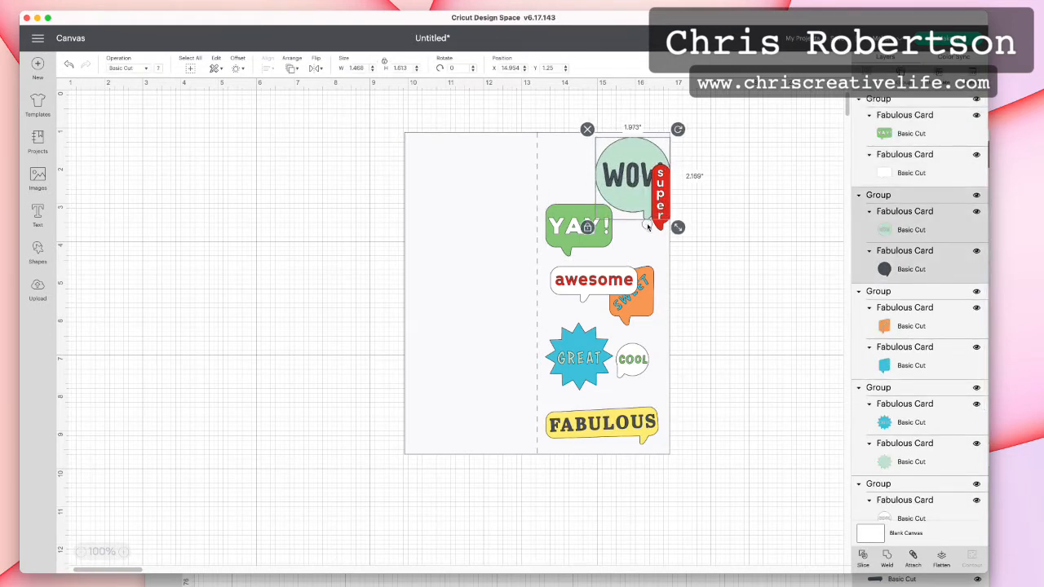
{"action": "left_click", "coordinate": [780, 142]}
{"action": "left_click_drag", "start_coordinate": [632, 159], "coordinate": [624, 160]}
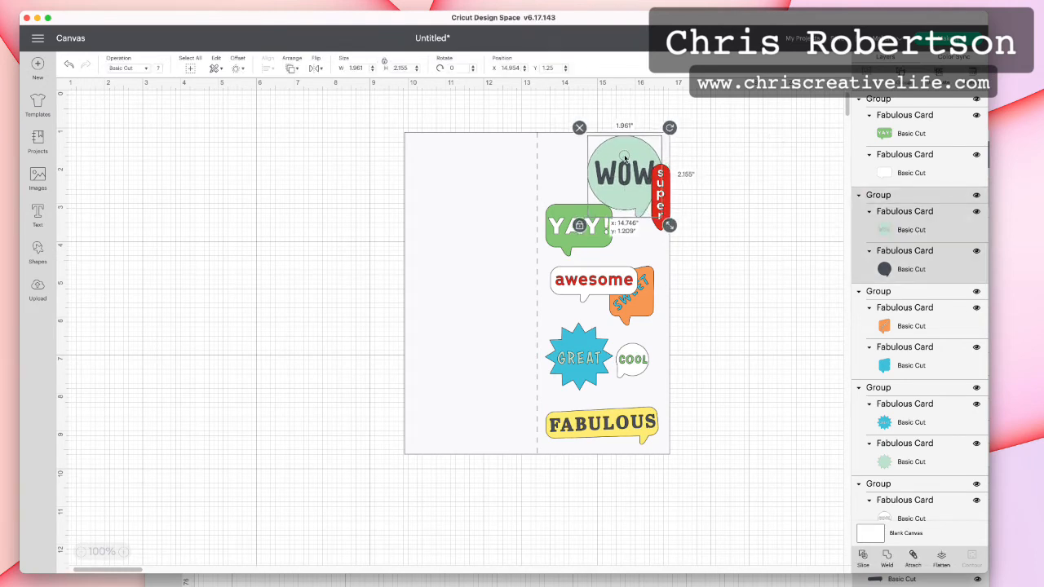
- Enlarge the super bubble to about 3.12 inches tall between the fold and WOW, and move YAY! directly below WOW
{"action": "left_click", "coordinate": [668, 213]}
{"action": "left_click_drag", "start_coordinate": [667, 213], "coordinate": [578, 217]}
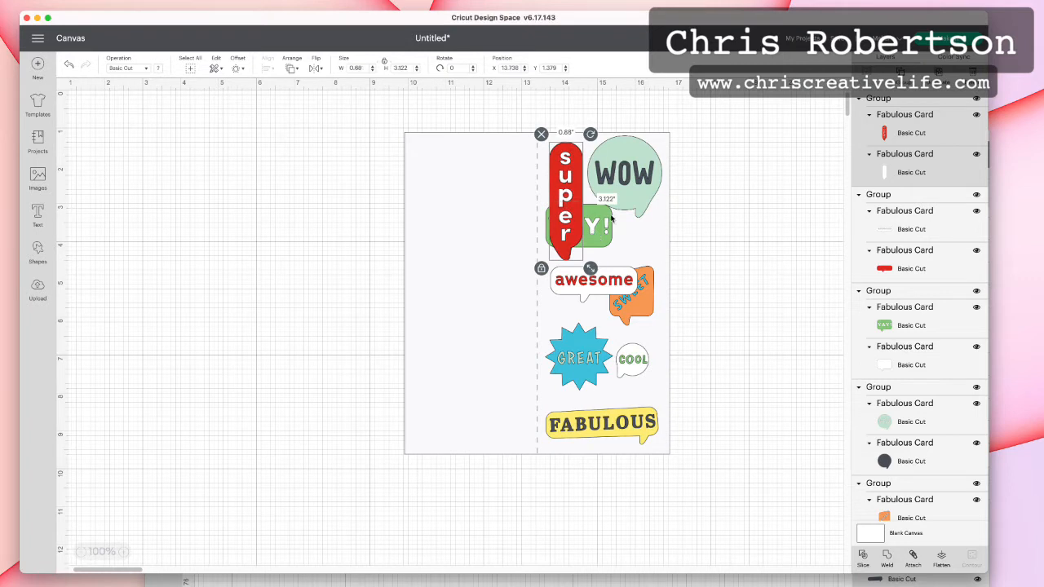
{"action": "left_click_drag", "start_coordinate": [600, 228], "coordinate": [645, 243]}
- Lower the awesome and GREAT bubbles slightly, and enlarge COOL to about 1.27 inches wide beside GREAT
{"action": "left_click_drag", "start_coordinate": [600, 286], "coordinate": [598, 303]}
{"action": "left_click", "coordinate": [595, 373]}
{"action": "left_click_drag", "start_coordinate": [595, 374], "coordinate": [594, 385]}
{"action": "left_click_drag", "start_coordinate": [638, 359], "coordinate": [638, 386]}
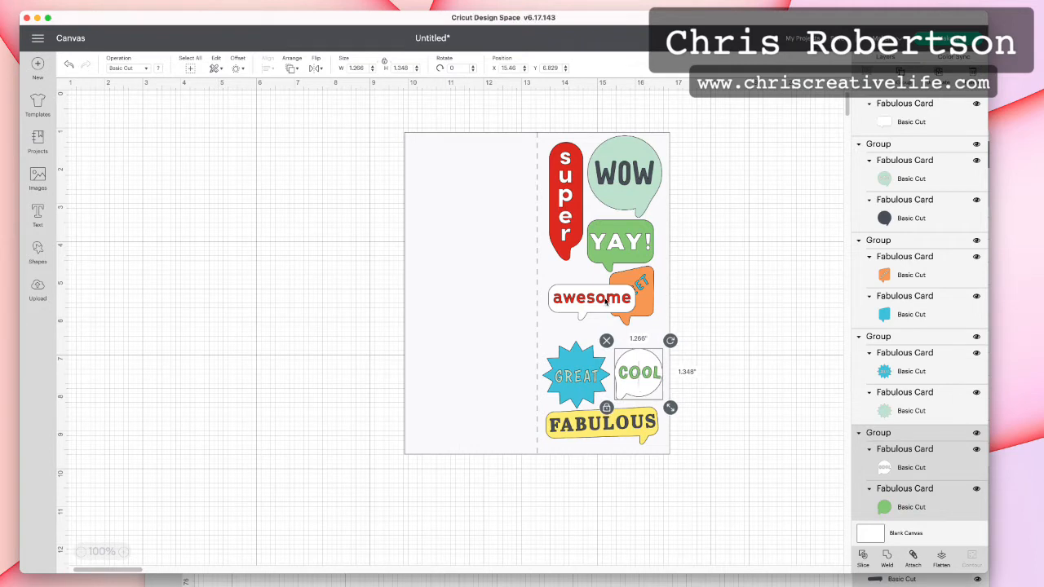
- Rearrange the middle bubbles with SWEET under super, awesome above GREAT and COOL, and YAY! slightly closer to the outer edge
{"action": "left_click_drag", "start_coordinate": [605, 300], "coordinate": [663, 353]}
{"action": "left_click_drag", "start_coordinate": [622, 320], "coordinate": [569, 283]}
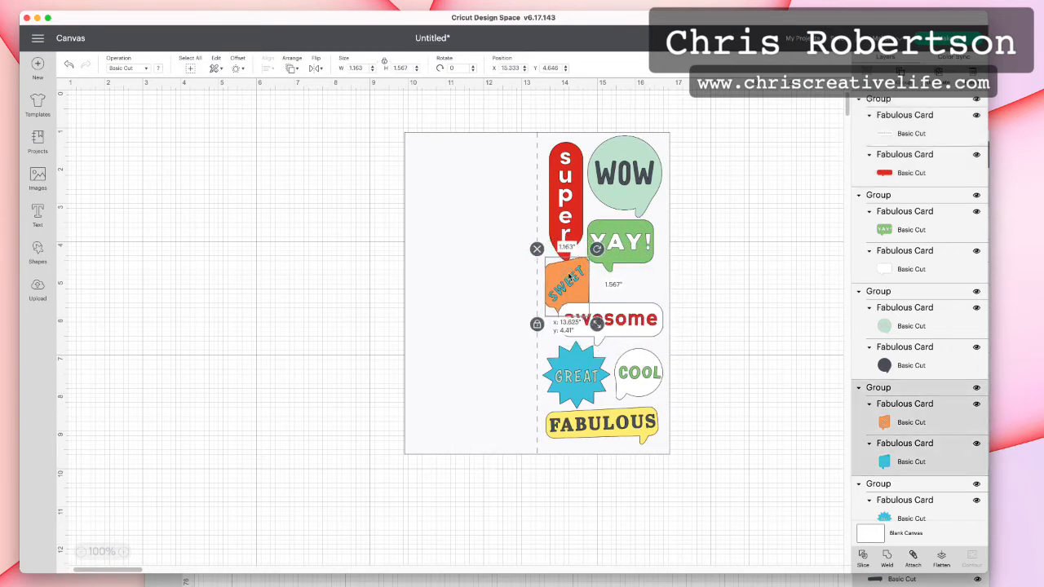
{"action": "left_click_drag", "start_coordinate": [629, 243], "coordinate": [637, 248]}
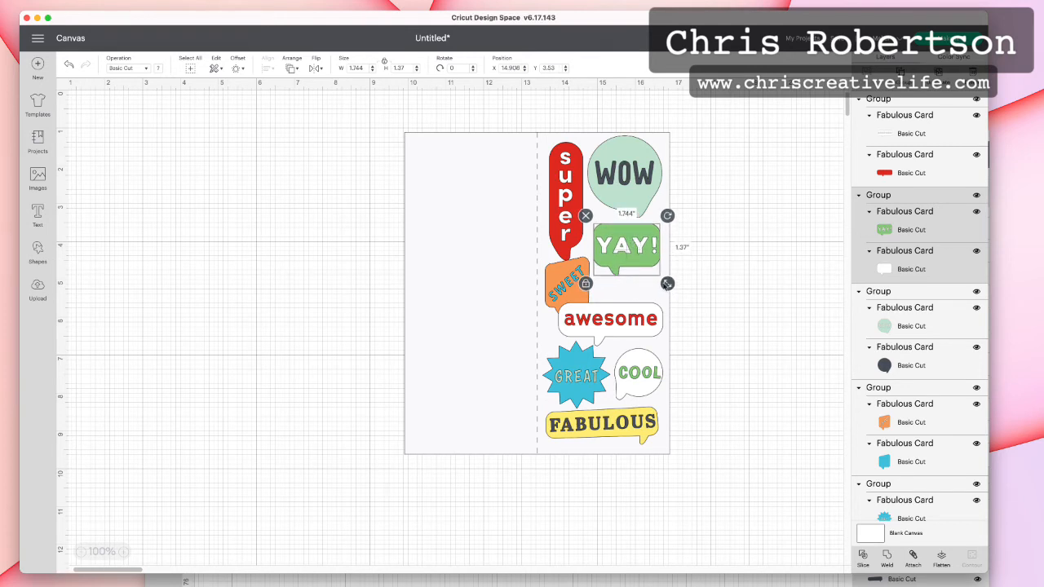
- Set the SWEET bubble aside off the card, and nudge super and WOW slightly toward the fold
{"action": "left_click", "coordinate": [572, 289]}
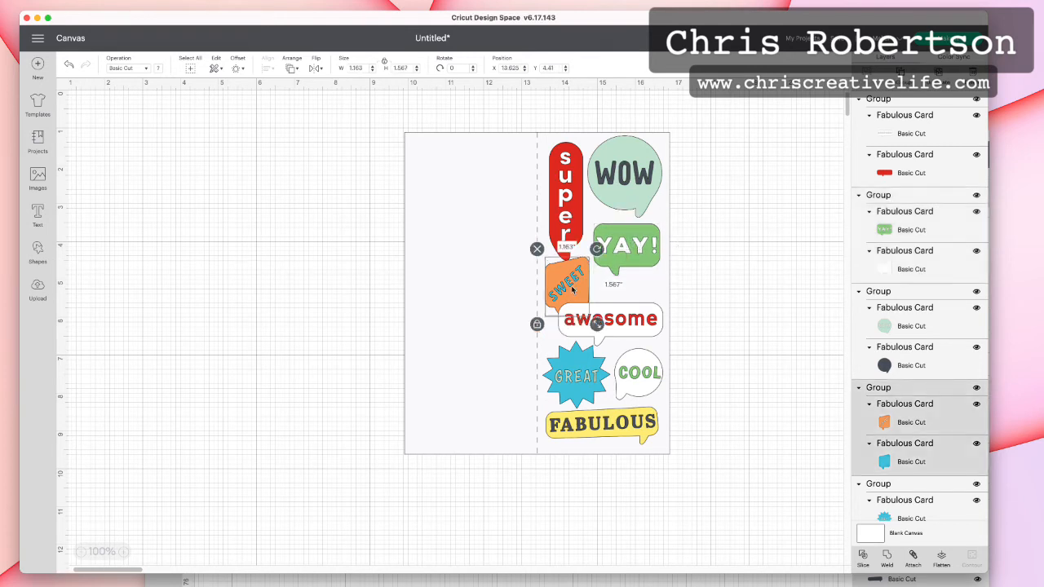
{"action": "left_click_drag", "start_coordinate": [573, 289], "coordinate": [750, 289]}
{"action": "left_click_drag", "start_coordinate": [583, 194], "coordinate": [573, 202]}
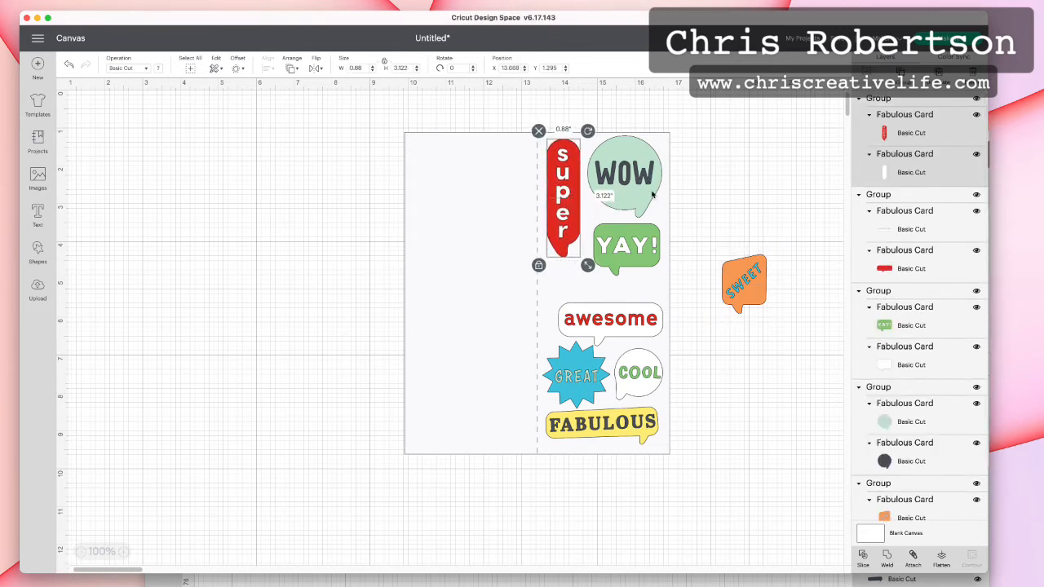
{"action": "left_click_drag", "start_coordinate": [652, 193], "coordinate": [644, 194]}
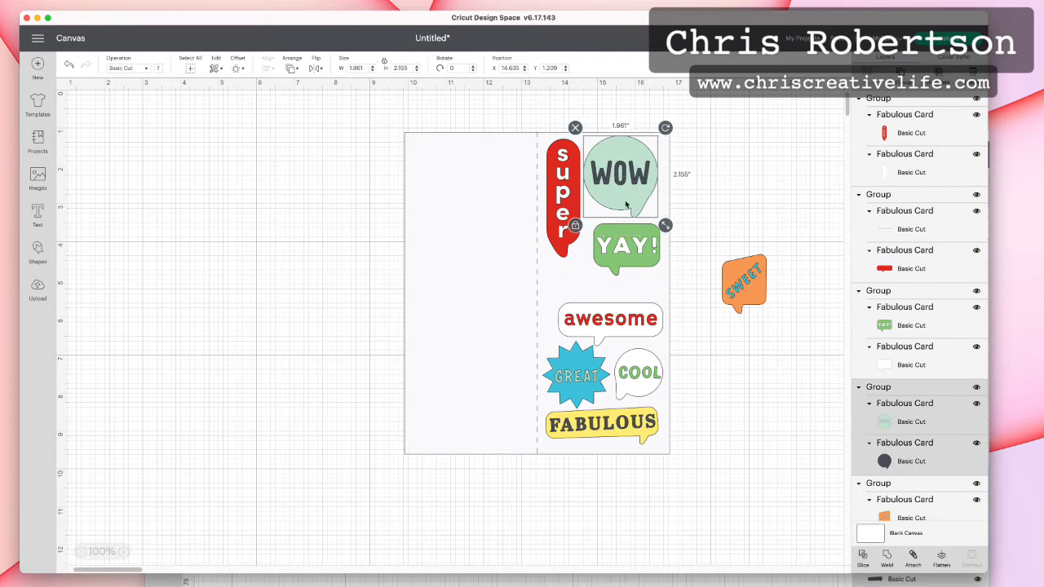
- Enlarge the awesome bubble slightly and lower GREAT, COOL and FABULOUS to leave more room in the middle of the card front
{"action": "left_click", "coordinate": [571, 214]}
{"action": "left_click", "coordinate": [648, 320]}
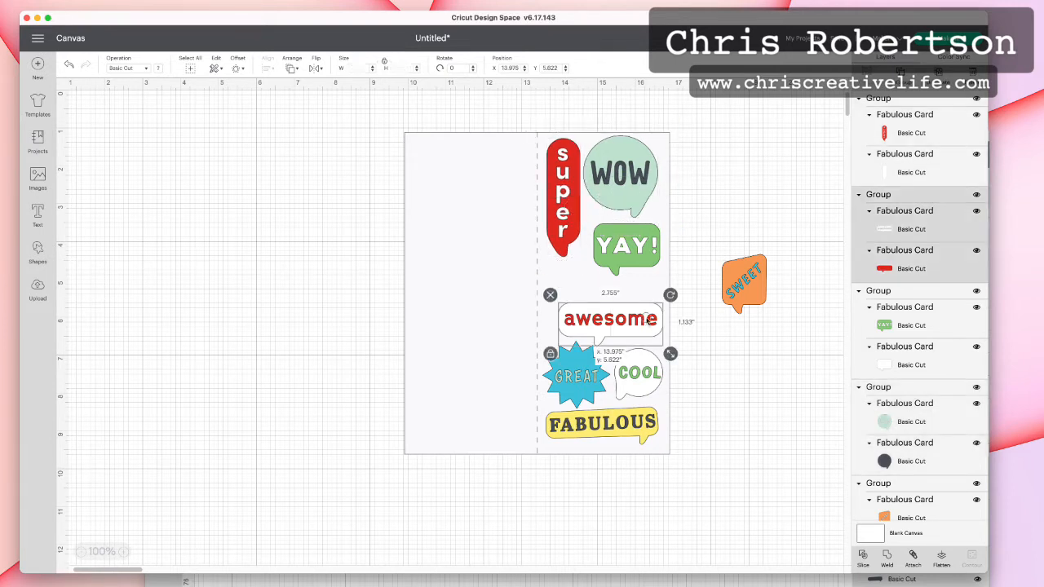
{"action": "left_click_drag", "start_coordinate": [671, 354], "coordinate": [626, 335]}
{"action": "left_click_drag", "start_coordinate": [634, 425], "coordinate": [586, 401]}
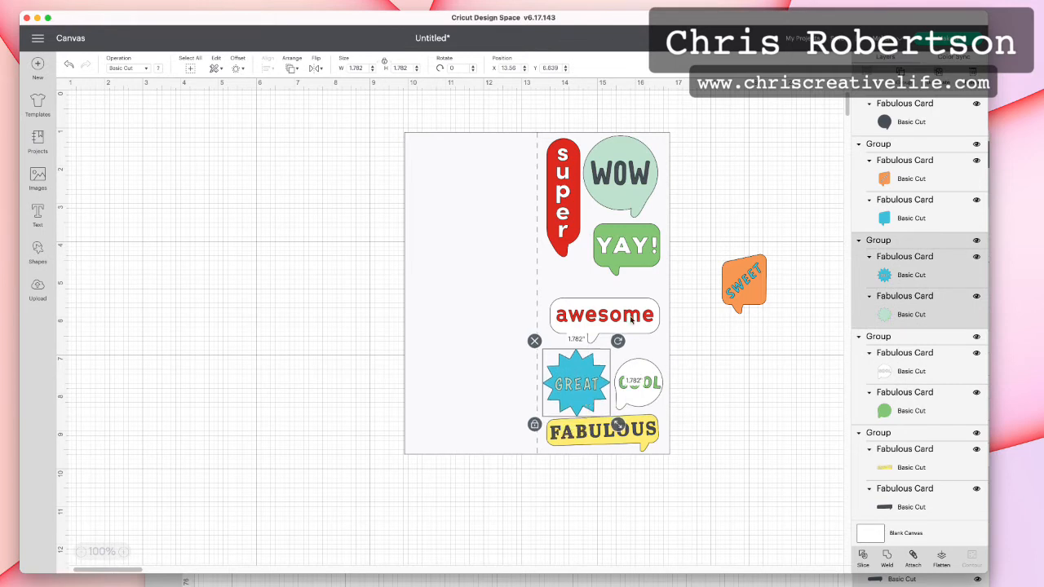
{"action": "left_click_drag", "start_coordinate": [630, 320], "coordinate": [637, 324]}
- Return the SWEET bubble to the card below super and enlarge it to about 1.43 inches wide
{"action": "left_click_drag", "start_coordinate": [743, 276], "coordinate": [568, 280]}
{"action": "left_click_drag", "start_coordinate": [598, 325], "coordinate": [606, 338]}
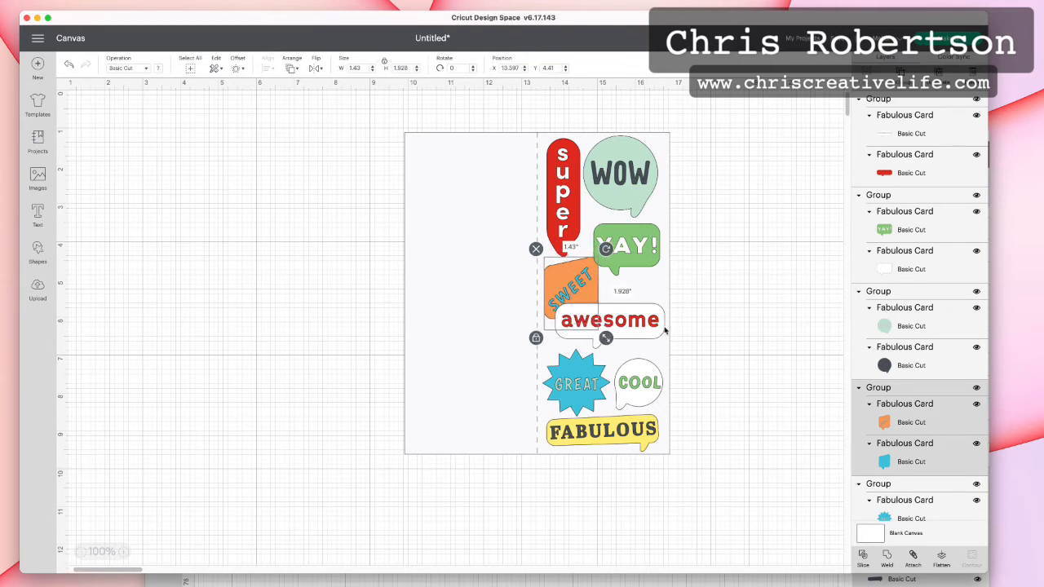
- Set YAY! aside off the card and place the awesome bubble, scaled down, directly below WOW
{"action": "left_click_drag", "start_coordinate": [641, 265], "coordinate": [744, 305]}
{"action": "left_click_drag", "start_coordinate": [642, 316], "coordinate": [670, 234]}
{"action": "left_click_drag", "start_coordinate": [700, 276], "coordinate": [656, 261]}
- Enlarge SWEET to about 1.6 inches wide and fit a slightly smaller YAY! beside it, below awesome
{"action": "left_click", "coordinate": [583, 326]}
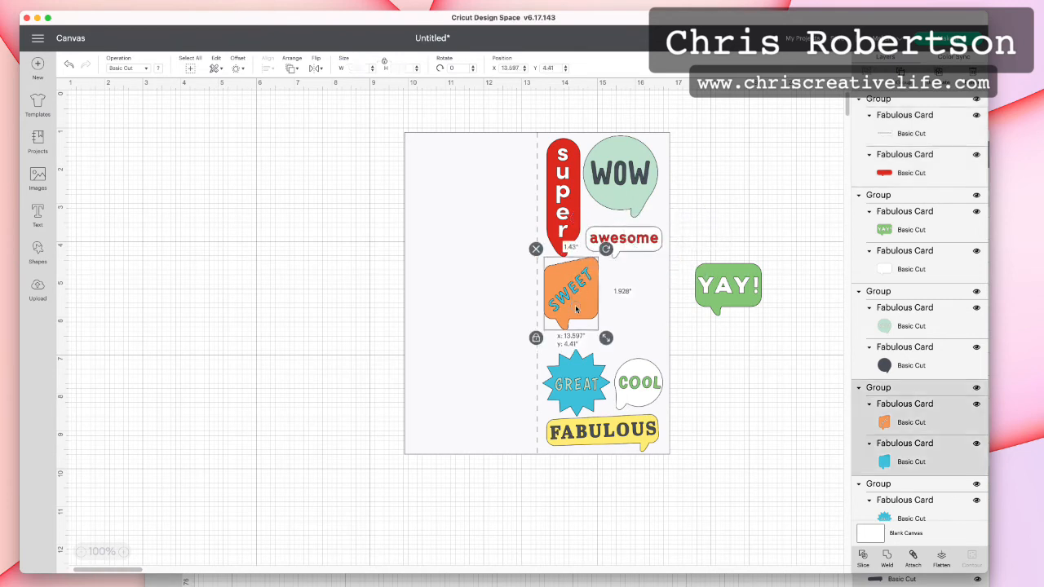
{"action": "left_click_drag", "start_coordinate": [606, 341], "coordinate": [613, 348]}
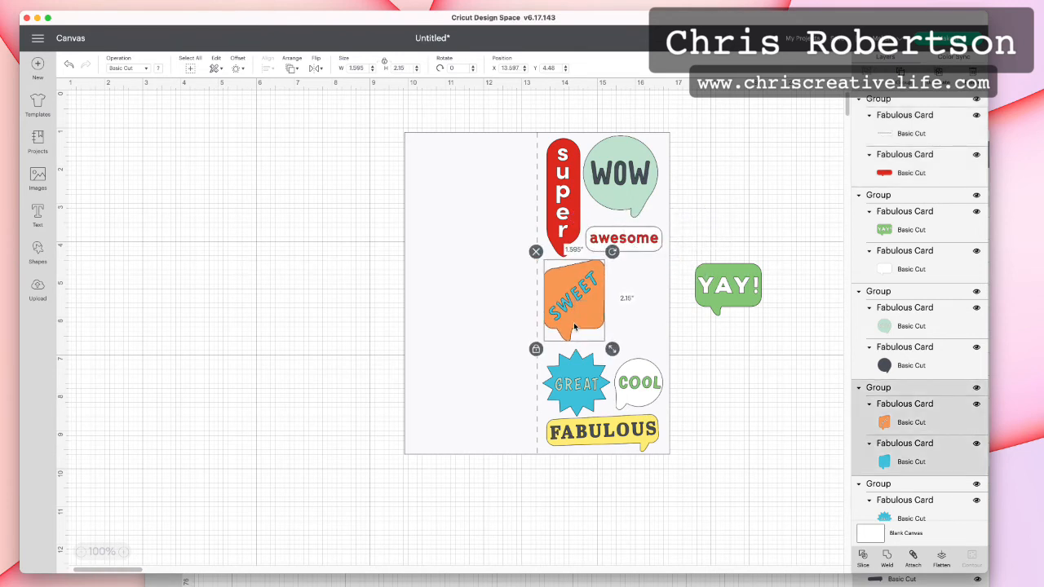
{"action": "left_click_drag", "start_coordinate": [758, 293], "coordinate": [640, 314]}
- Move GREAT below YAY! and place COOL, enlarged to about 1.49 inches wide, below SWEET near the fold
{"action": "left_click", "coordinate": [569, 384]}
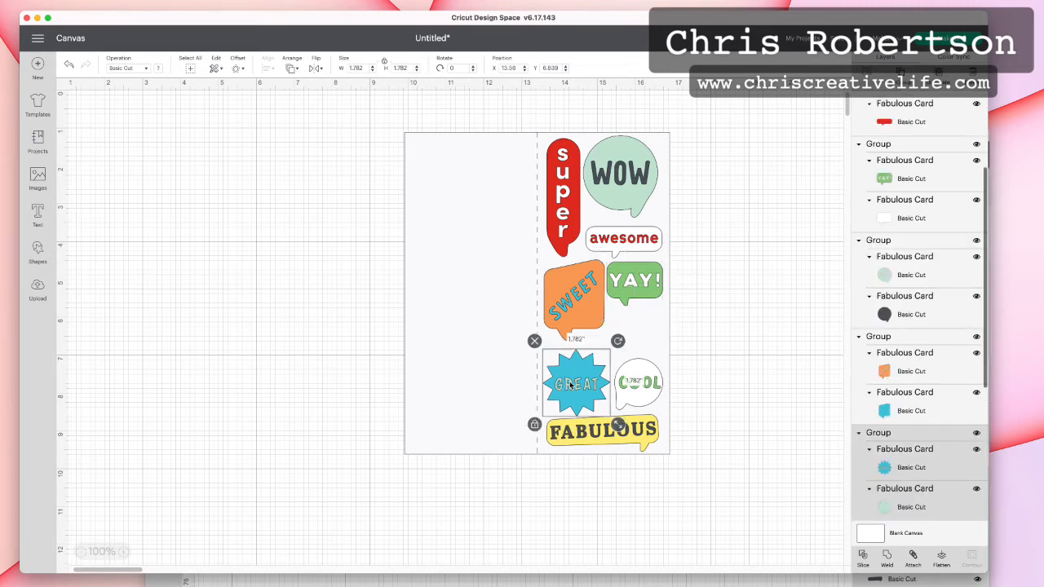
{"action": "left_click_drag", "start_coordinate": [569, 385], "coordinate": [623, 344]}
{"action": "left_click_drag", "start_coordinate": [631, 400], "coordinate": [617, 415]}
{"action": "left_click_drag", "start_coordinate": [637, 353], "coordinate": [642, 354]}
- Tilt the FABULOUS bubble to 357.35 degrees, enlarged to about 3.13 inches wide, and raise it slightly from the card's bottom edge
{"action": "left_click", "coordinate": [629, 432]}
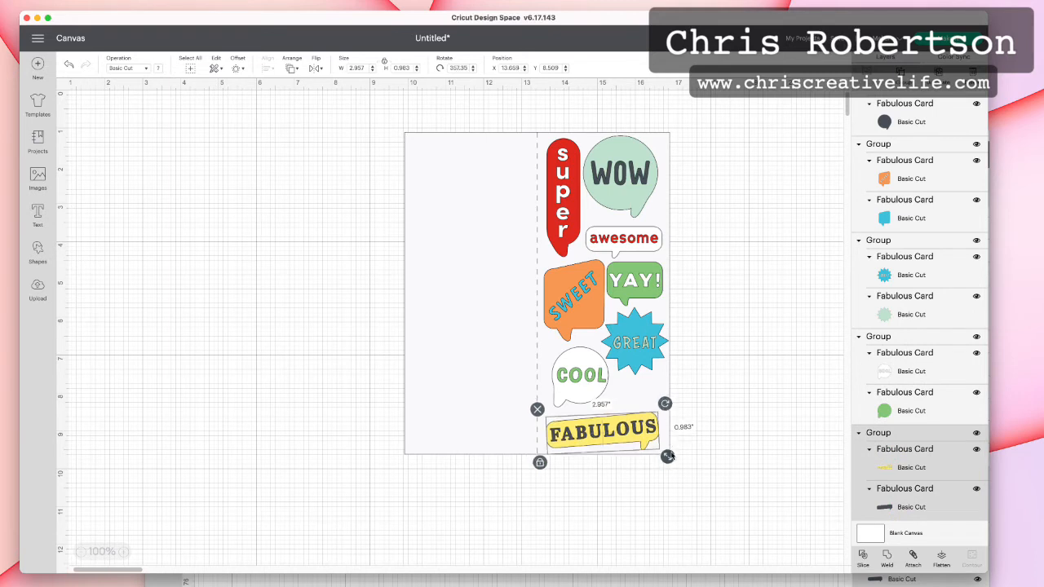
{"action": "left_click_drag", "start_coordinate": [667, 457], "coordinate": [681, 459]}
{"action": "left_click_drag", "start_coordinate": [613, 438], "coordinate": [611, 426]}
{"action": "left_click_drag", "start_coordinate": [679, 453], "coordinate": [633, 427]}
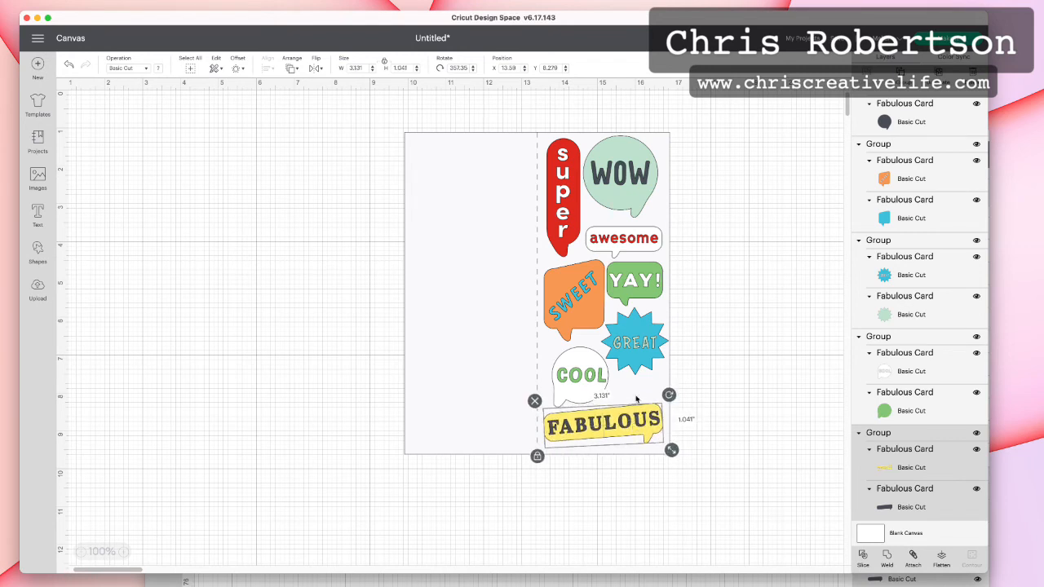
- Lower the COOL and GREAT bubbles slightly to even out their spacing above FABULOUS
{"action": "left_click_drag", "start_coordinate": [601, 370], "coordinate": [574, 392]}
{"action": "left_click_drag", "start_coordinate": [642, 354], "coordinate": [642, 354]}
{"action": "left_click", "coordinate": [708, 279]}
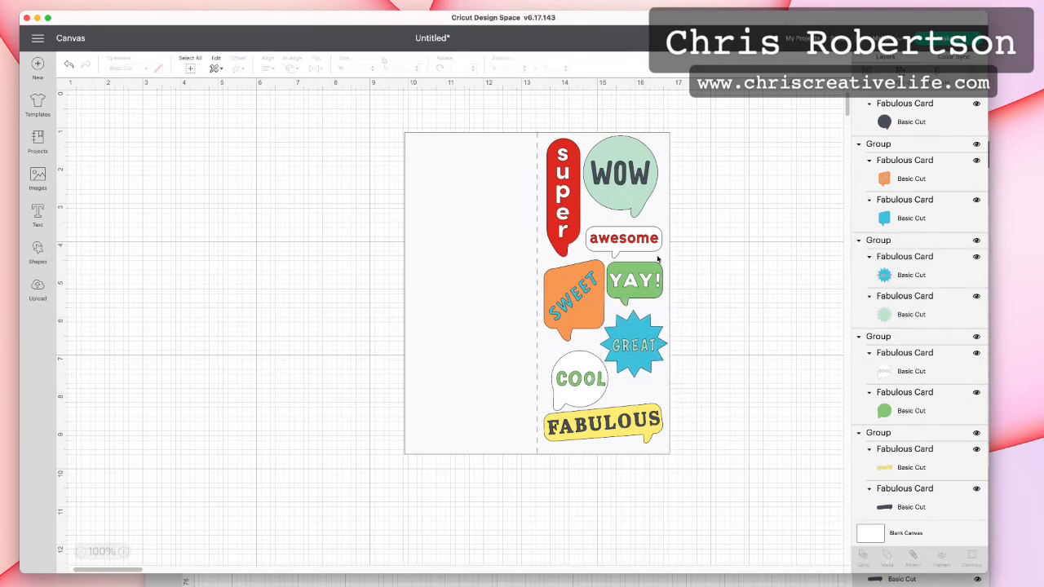
{"action": "left_click", "coordinate": [650, 248]}
{"action": "left_click", "coordinate": [648, 351]}
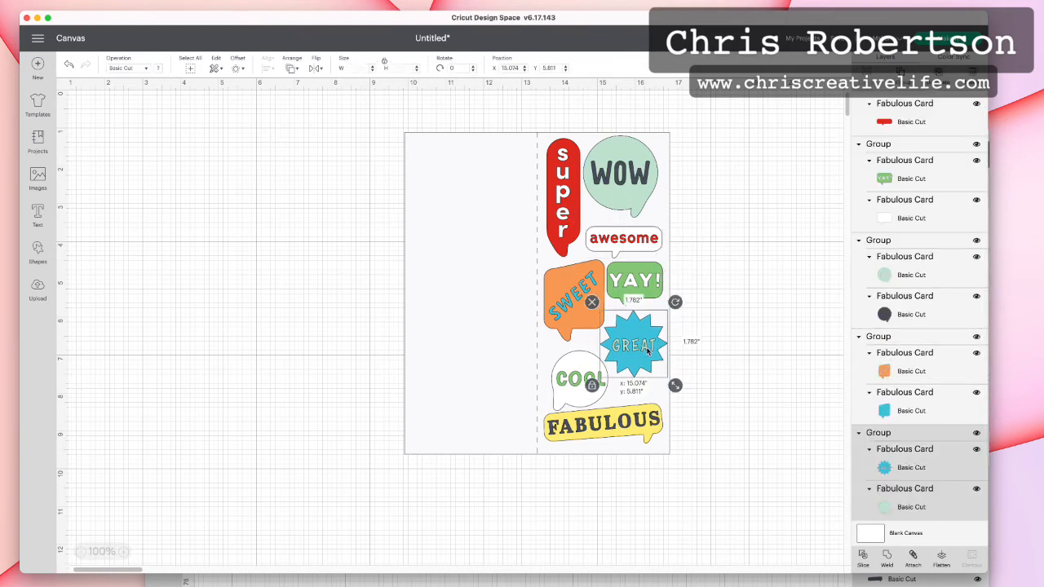
{"action": "left_click_drag", "start_coordinate": [648, 351], "coordinate": [650, 346]}
- Nudge YAY! slightly down and enlarge the awesome bubble to about 2.22 inches wide between WOW and YAY!
{"action": "left_click_drag", "start_coordinate": [649, 280], "coordinate": [633, 243]}
{"action": "left_click", "coordinate": [649, 241]}
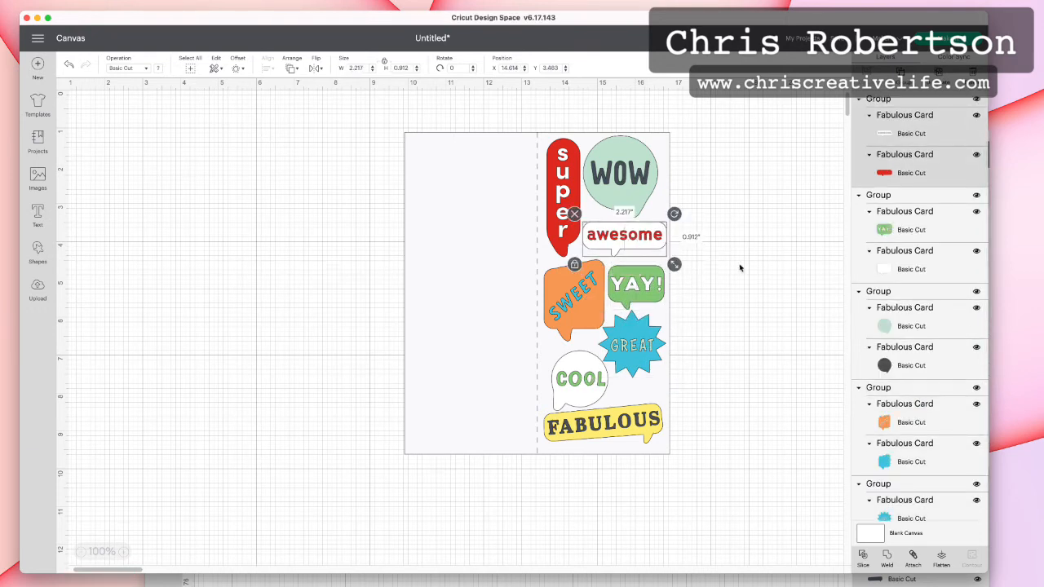
{"action": "left_click", "coordinate": [740, 268]}
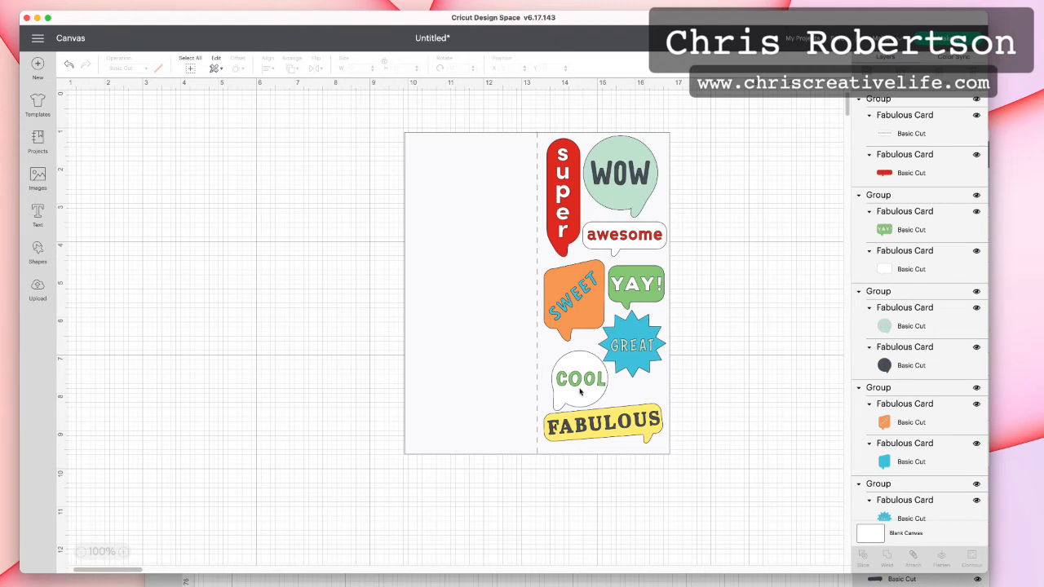
- Shift COOL closer to the fold, and enlarge GREAT to about 1.85 inches wide, positioned between YAY! and FABULOUS
{"action": "left_click_drag", "start_coordinate": [580, 392], "coordinate": [574, 390]}
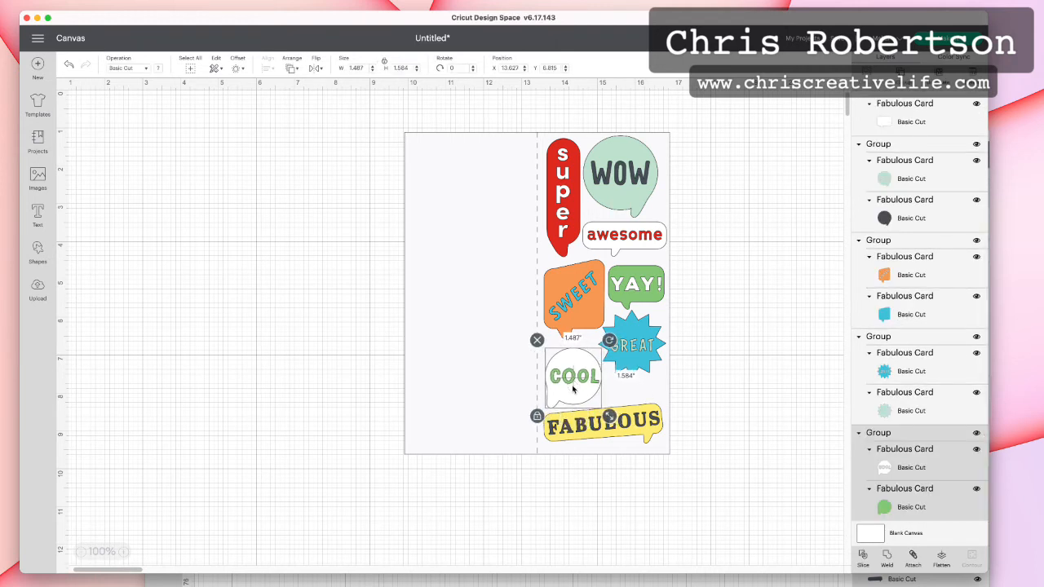
{"action": "left_click", "coordinate": [691, 399]}
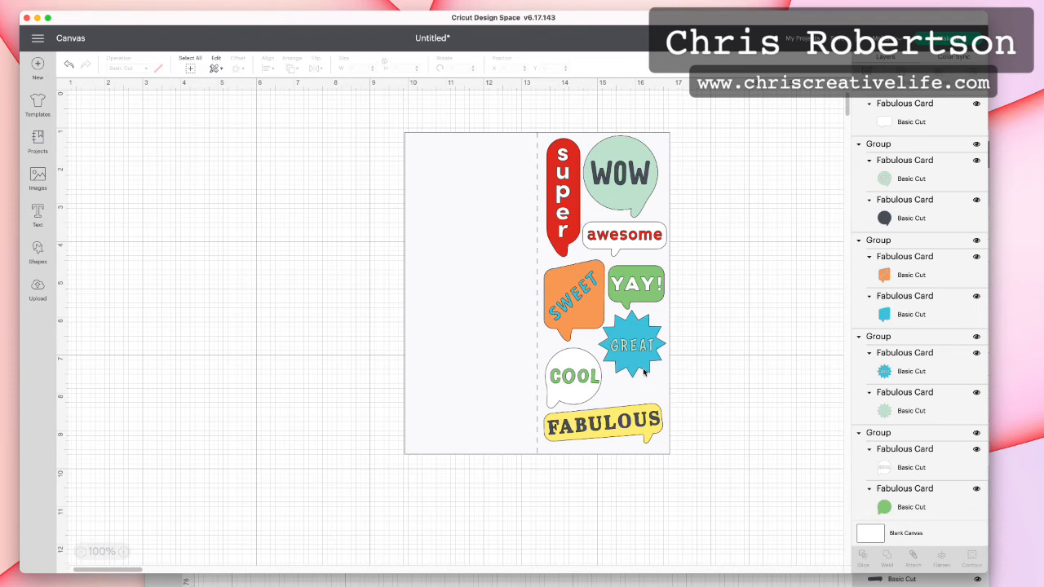
{"action": "left_click", "coordinate": [644, 372]}
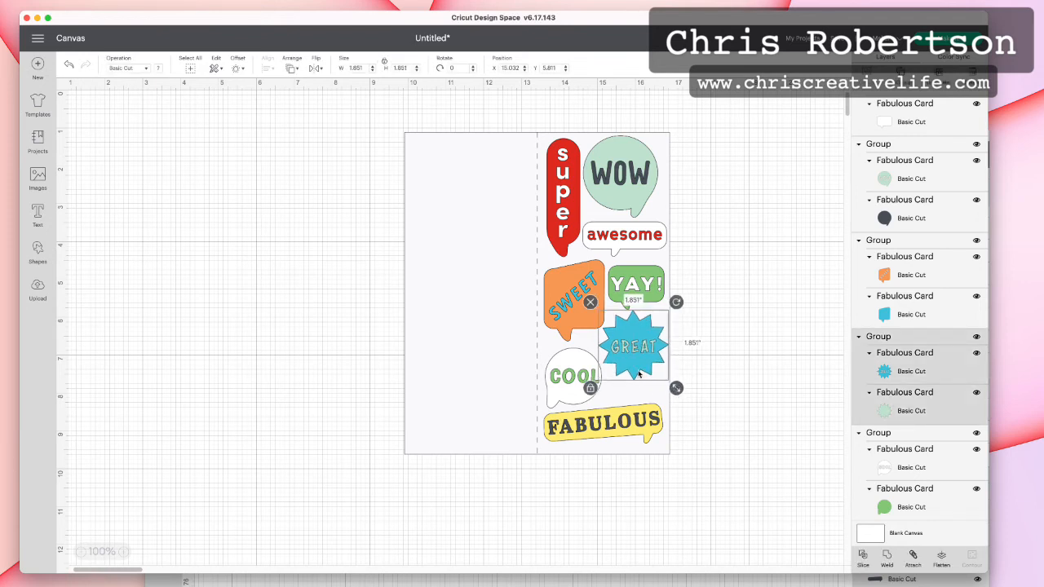
{"action": "left_click_drag", "start_coordinate": [639, 373], "coordinate": [637, 376]}
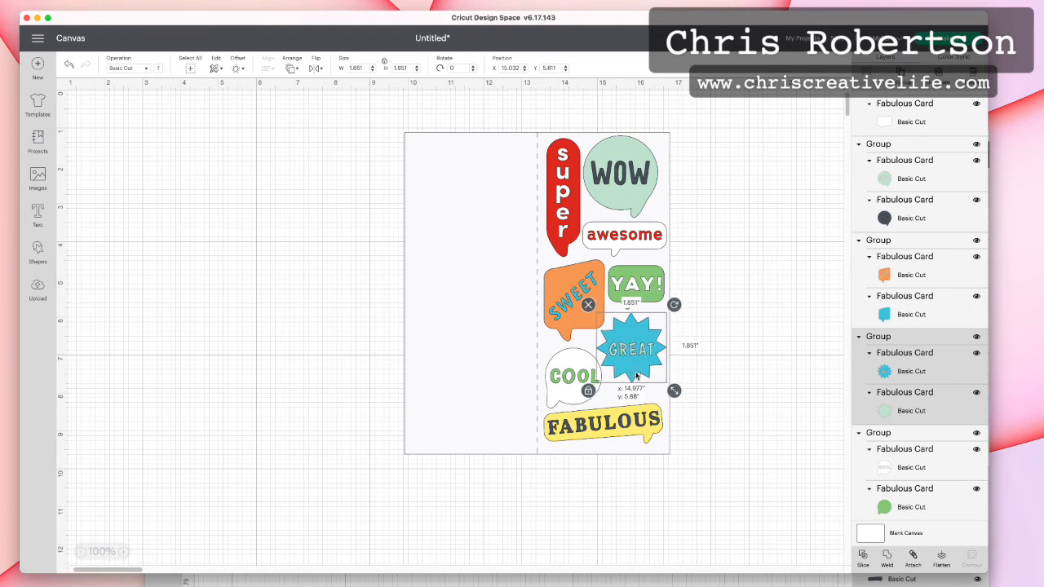
{"action": "left_click", "coordinate": [571, 392]}
{"action": "left_click", "coordinate": [764, 410]}
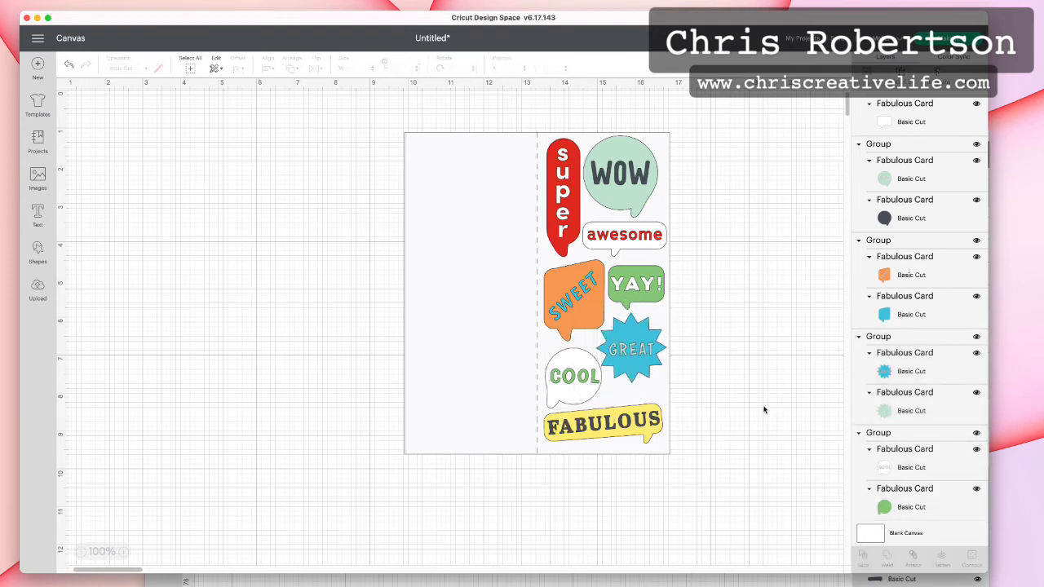
{"action": "left_click", "coordinate": [649, 365]}
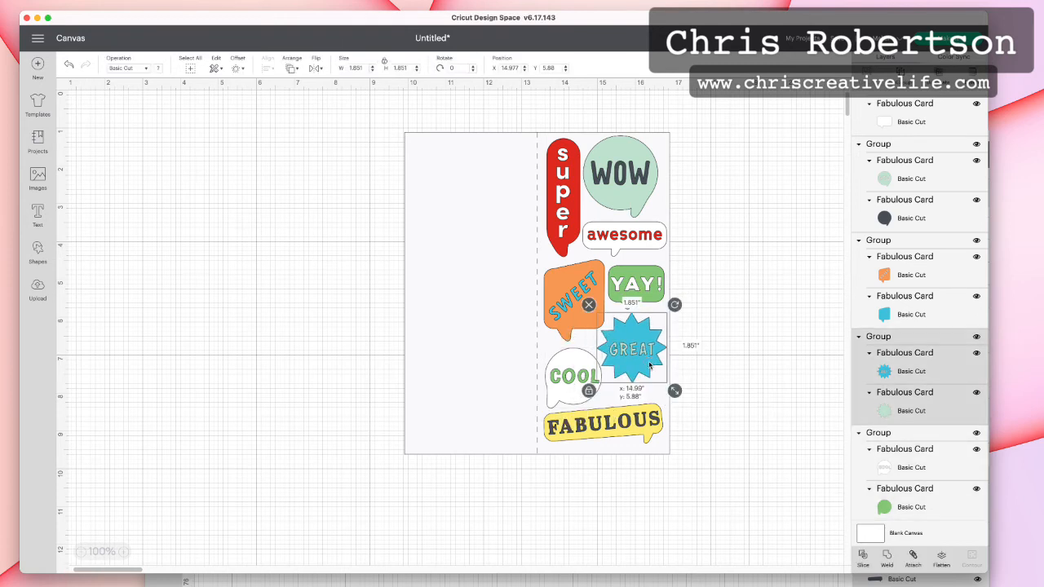
{"action": "left_click", "coordinate": [717, 380]}
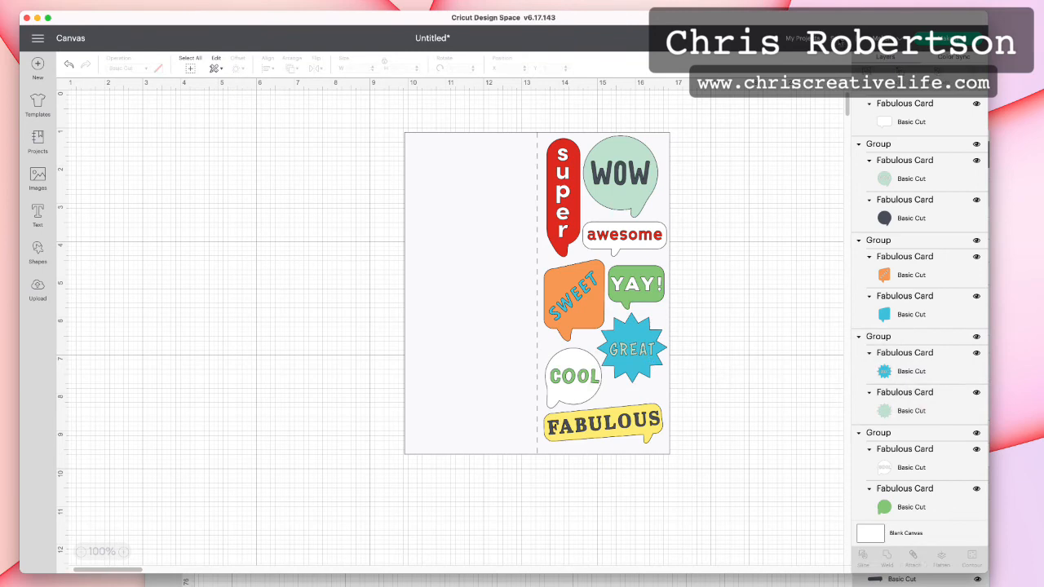
- Open the Save Project dialog and close it without saving
{"action": "key", "text": "super+s"}
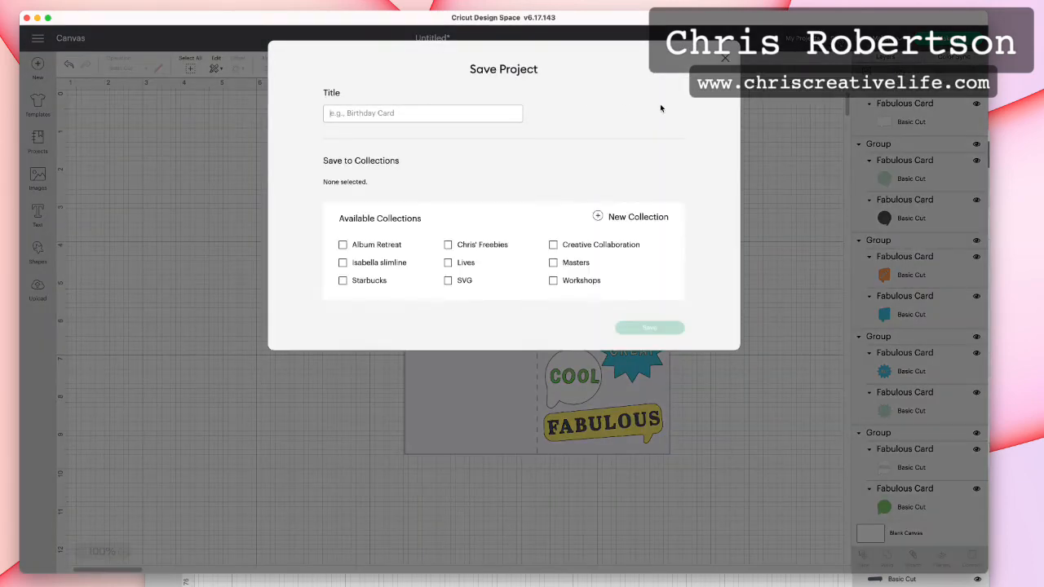
{"action": "left_click", "coordinate": [726, 59]}
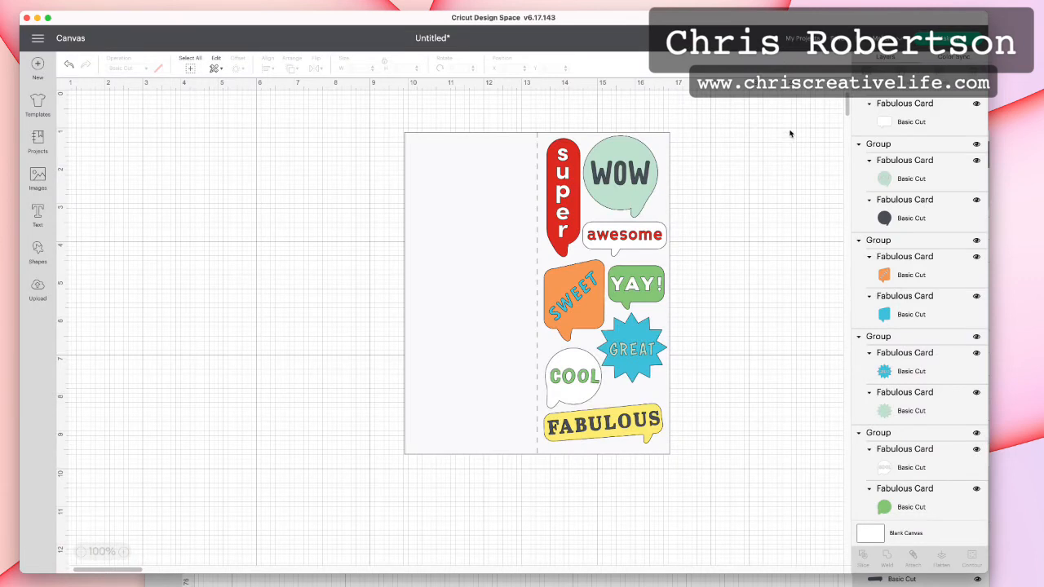